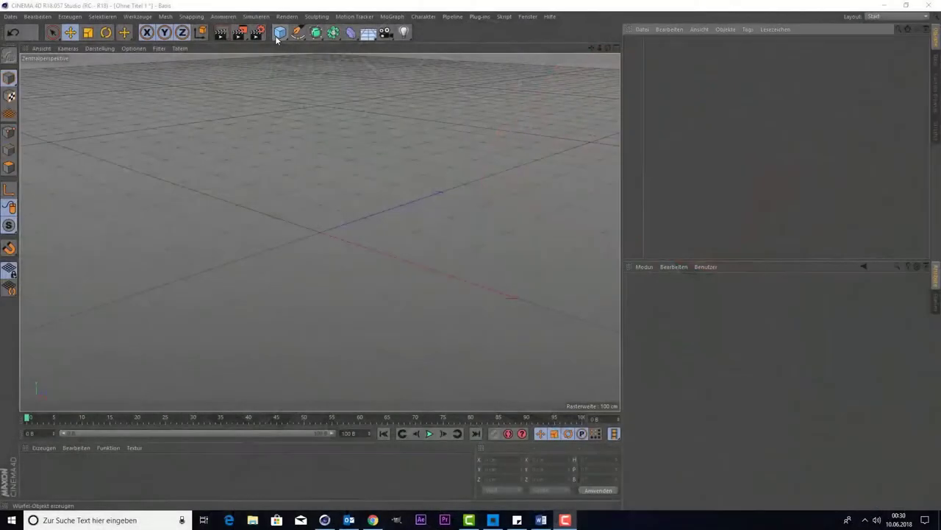
Add a cube and resize it by its handles into a flat brick about 238.9 × 53.9 × 123.3 cm
left_click(279, 34)
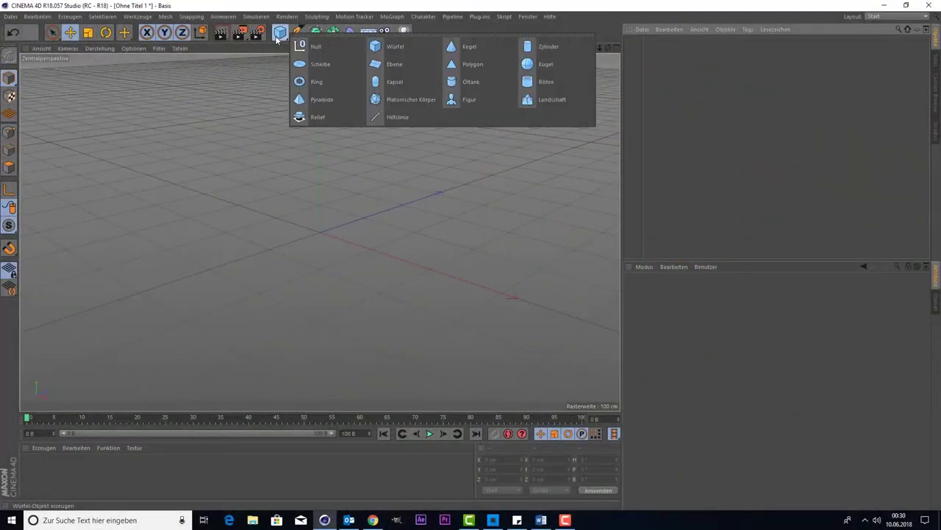
left_click(390, 46)
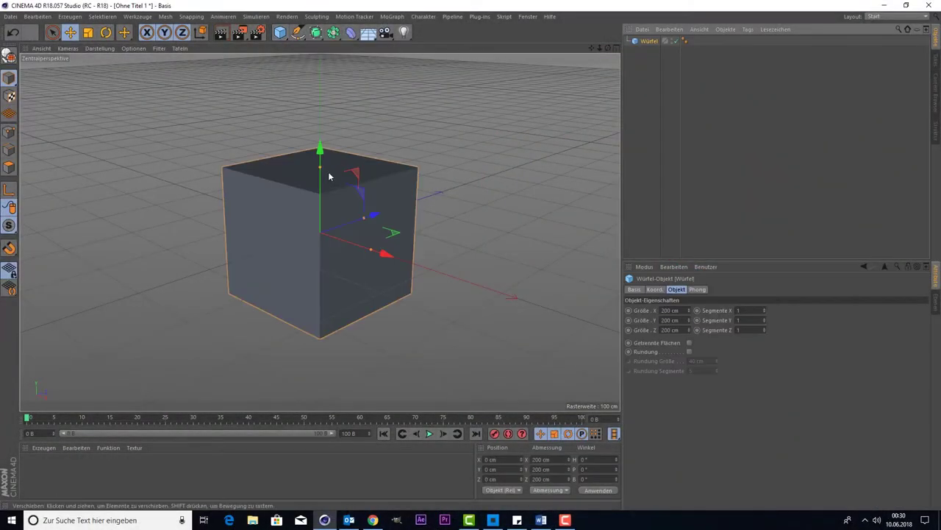
left_click_drag(326, 177, 310, 214)
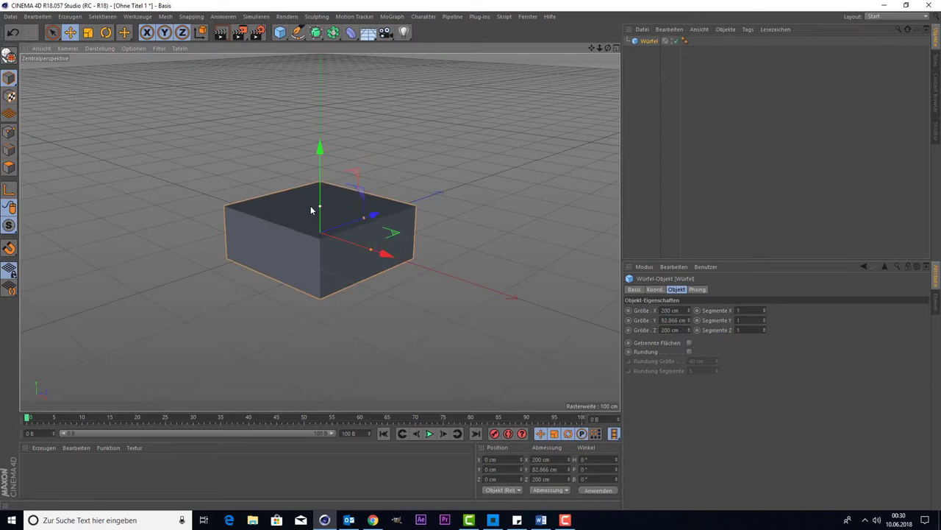
mouse_move(367, 214)
left_mouse_down()
mouse_move(347, 225)
mouse_move(397, 261)
left_mouse_up()
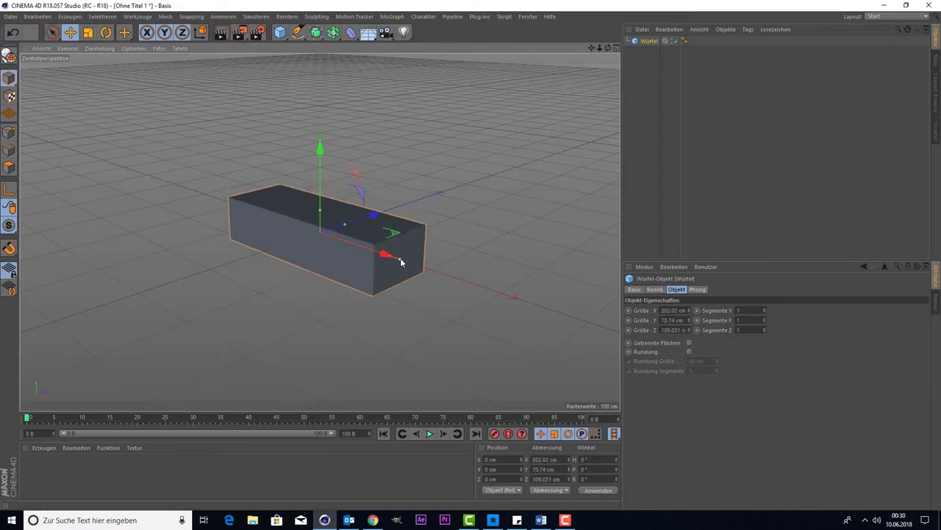
left_click_drag(346, 222, 350, 222)
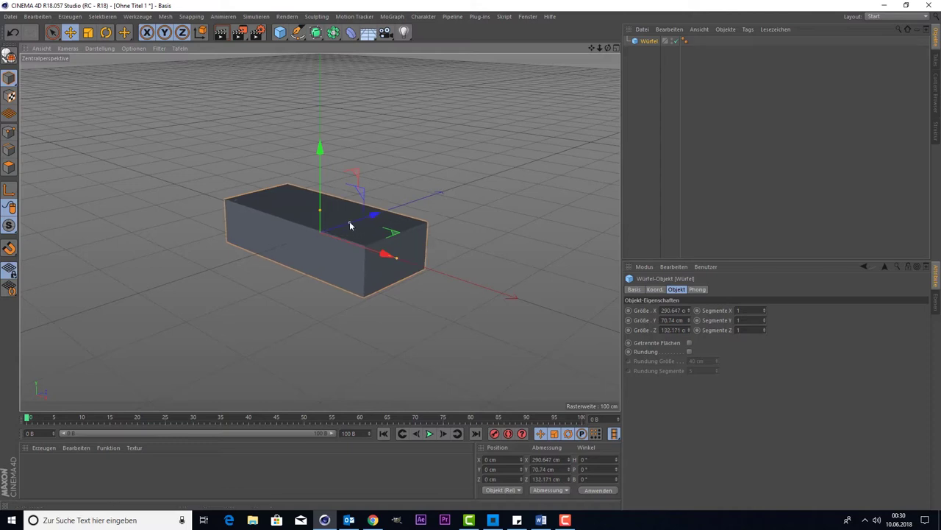
left_click_drag(391, 261, 384, 255)
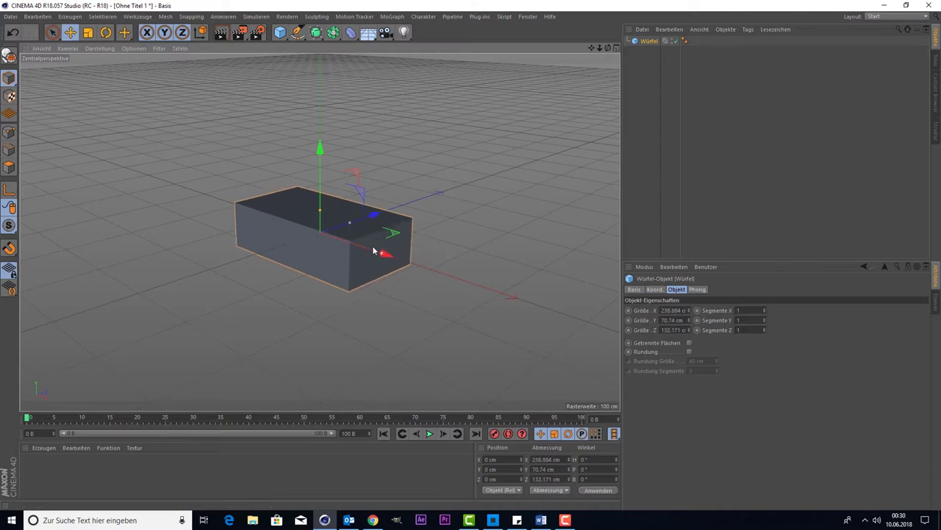
left_click_drag(350, 225, 317, 219)
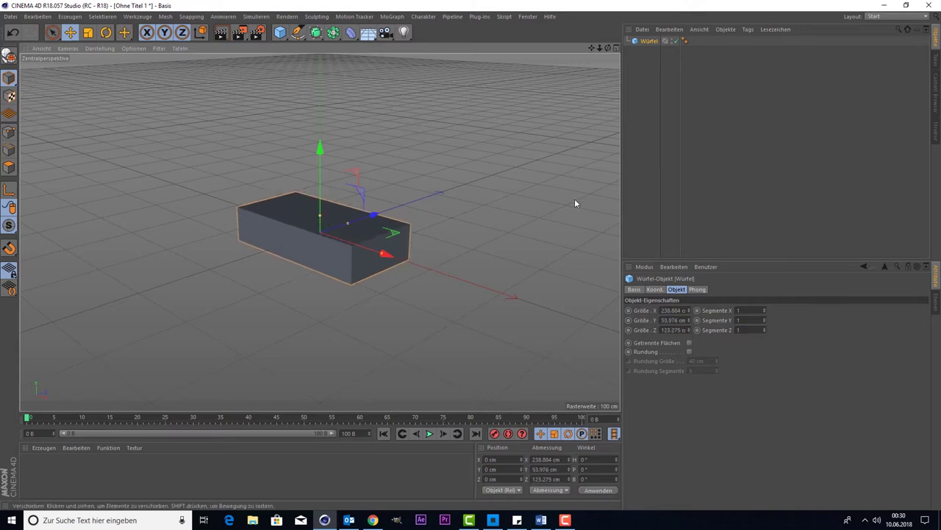
Enable Rundung on the box and set the fillet radius to 4 cm
left_click(689, 352)
type("0")
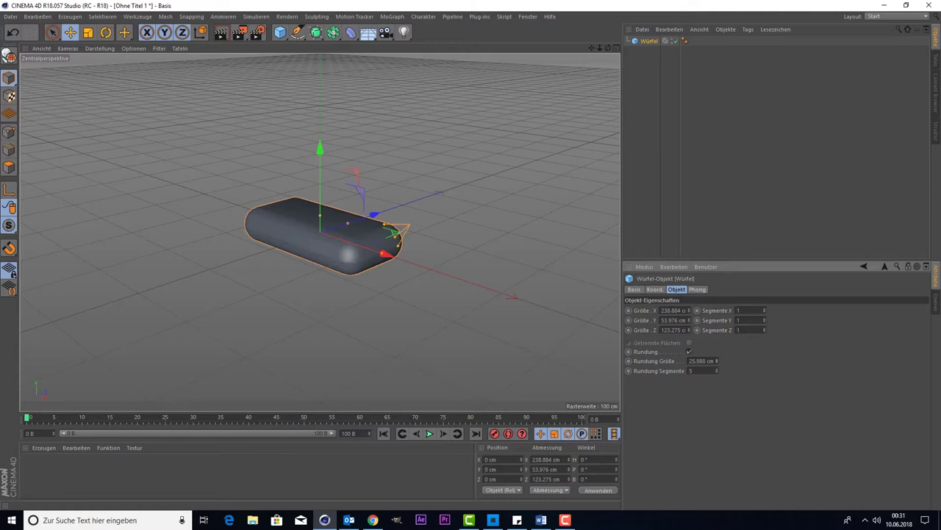
key("Return")
type("2")
key("Return")
type("5")
key("Return")
type("2")
key("Return")
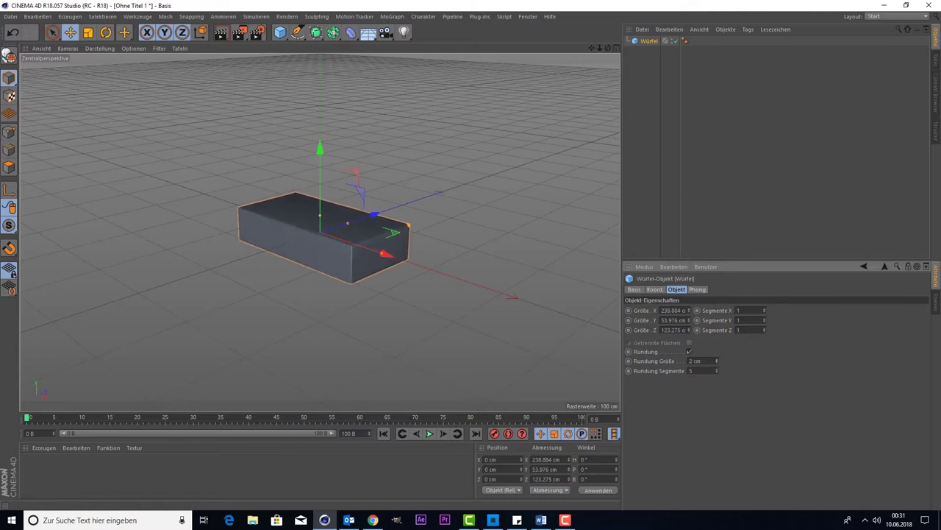
type("4")
key("Return")
Scroll the Attribute Manager and bring up the primitive objects palette
scroll(297, 234, "up", 1)
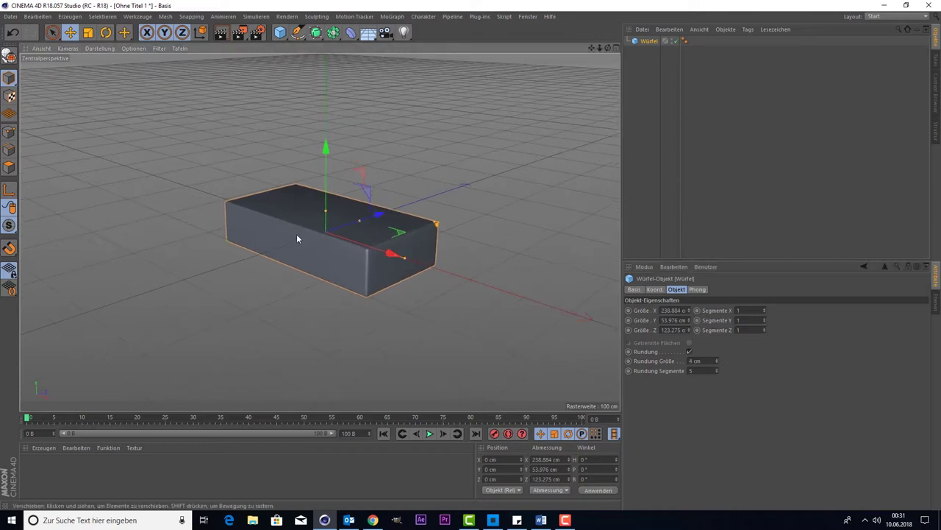
scroll(297, 234, "up", 3)
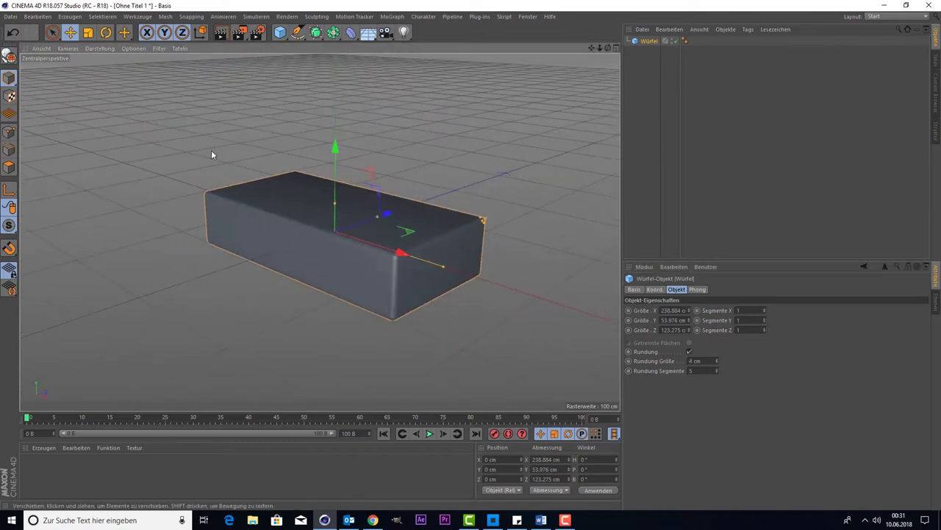
scroll(211, 154, "down", 2)
left_click_drag(280, 33, 363, 64)
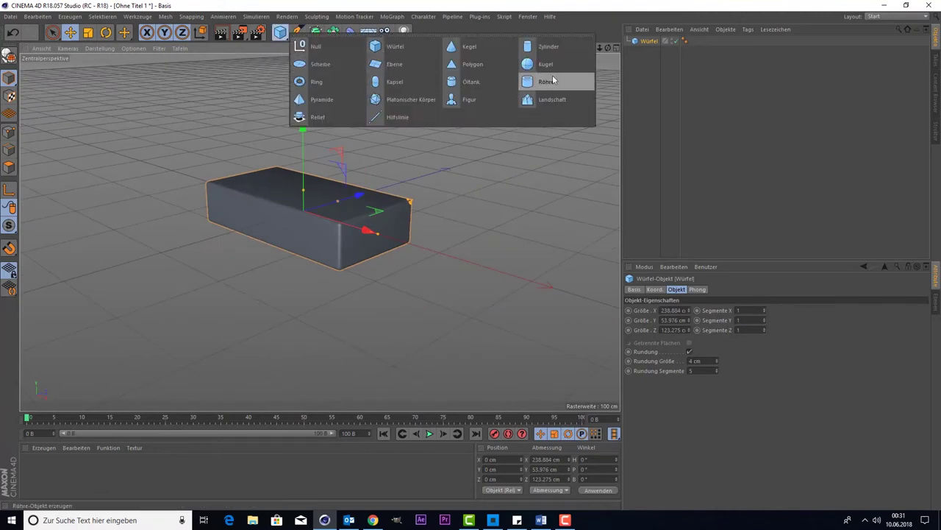
Add a cylinder and shrink it to stud size, about 40 cm radius and 36.6 cm tall
left_click_drag(363, 64, 550, 47)
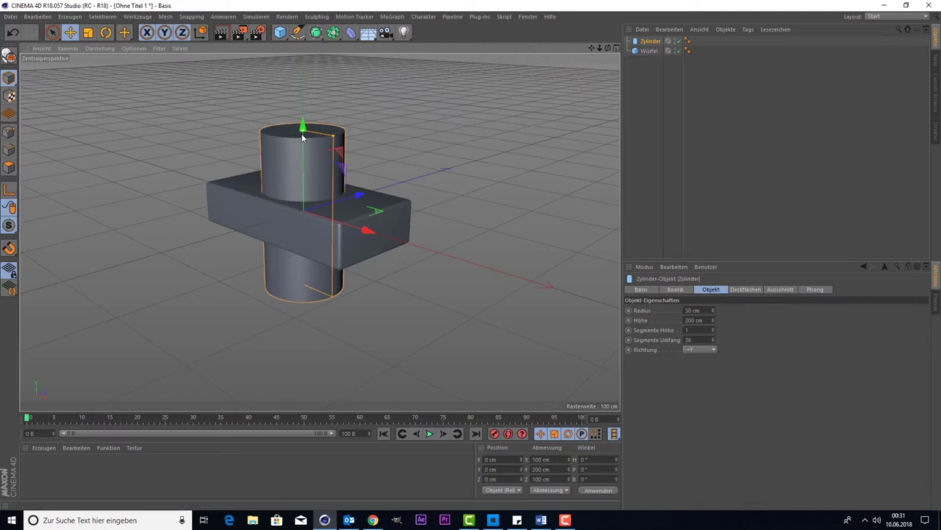
mouse_move(301, 136)
left_mouse_down()
mouse_move(286, 186)
mouse_move(286, 176)
left_mouse_up()
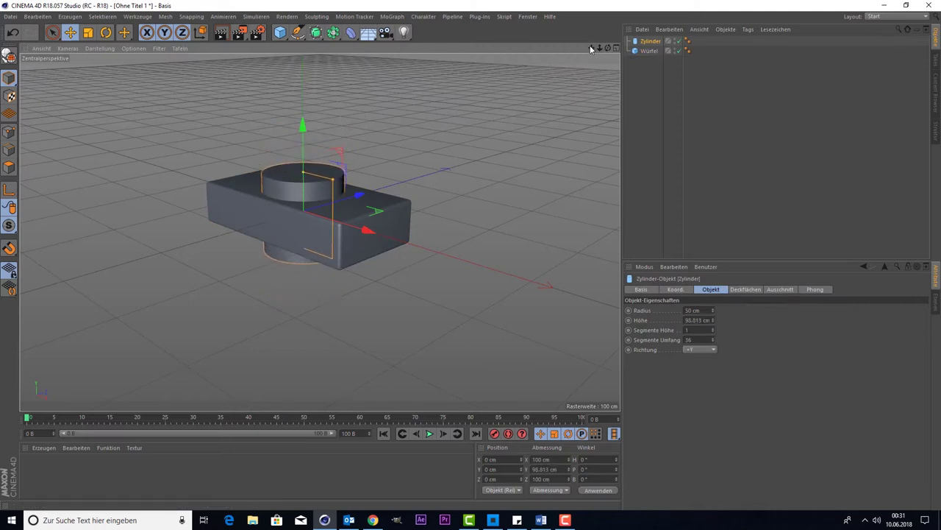
mouse_move(589, 51)
left_mouse_down()
mouse_move(600, 52)
mouse_move(491, 118)
left_mouse_up()
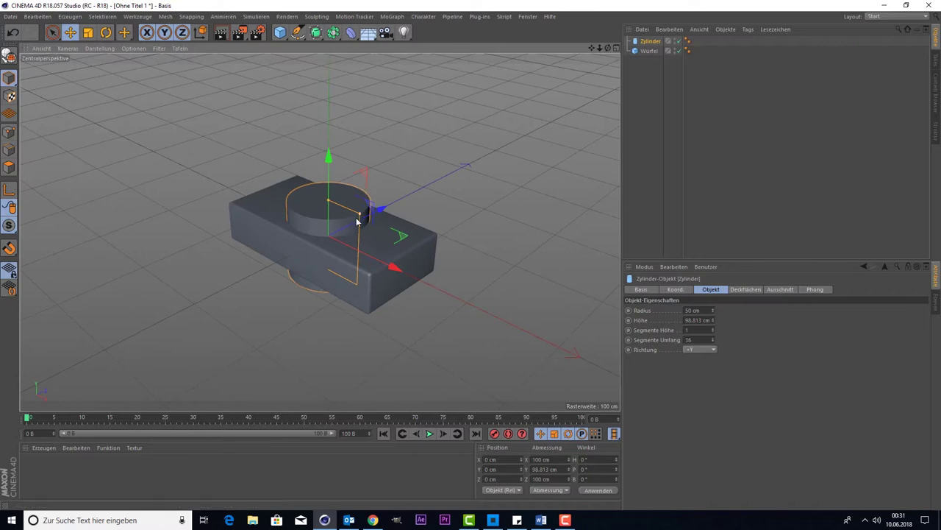
mouse_move(361, 215)
left_mouse_down()
mouse_move(339, 224)
mouse_move(347, 218)
left_mouse_up()
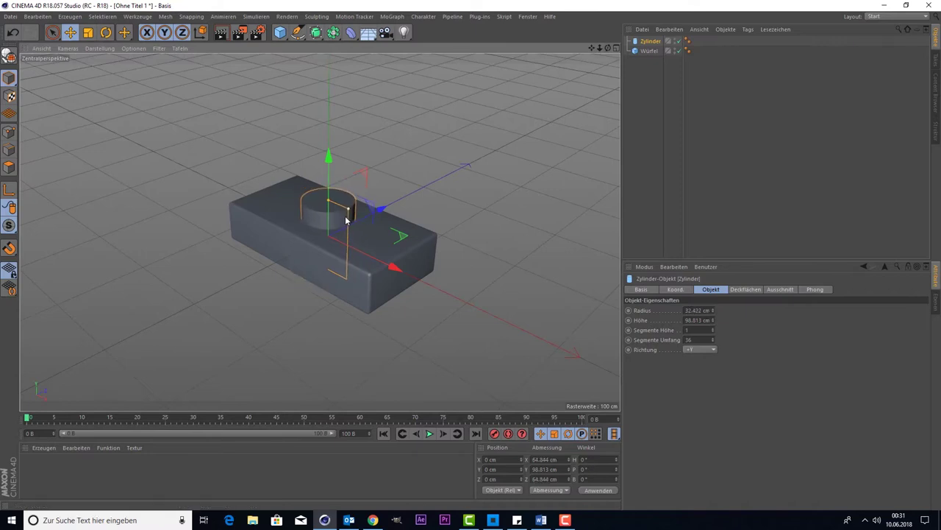
Place the stud on the brick's left half and Ctrl-drag a copy to the right half
mouse_move(370, 258)
left_mouse_down()
mouse_move(306, 199)
mouse_move(319, 195)
mouse_move(295, 165)
mouse_move(287, 195)
mouse_move(295, 168)
left_mouse_up()
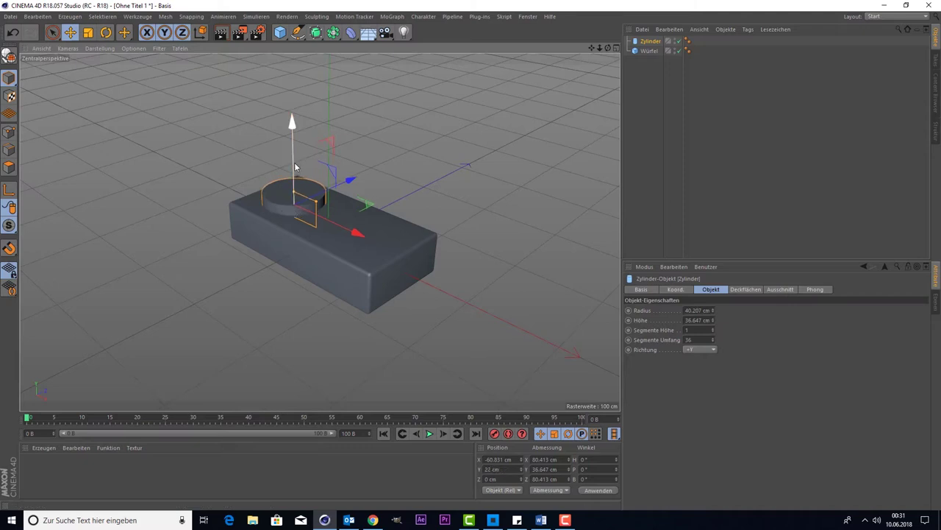
left_click_drag(336, 215, 430, 266, "ctrl")
left_click(709, 182)
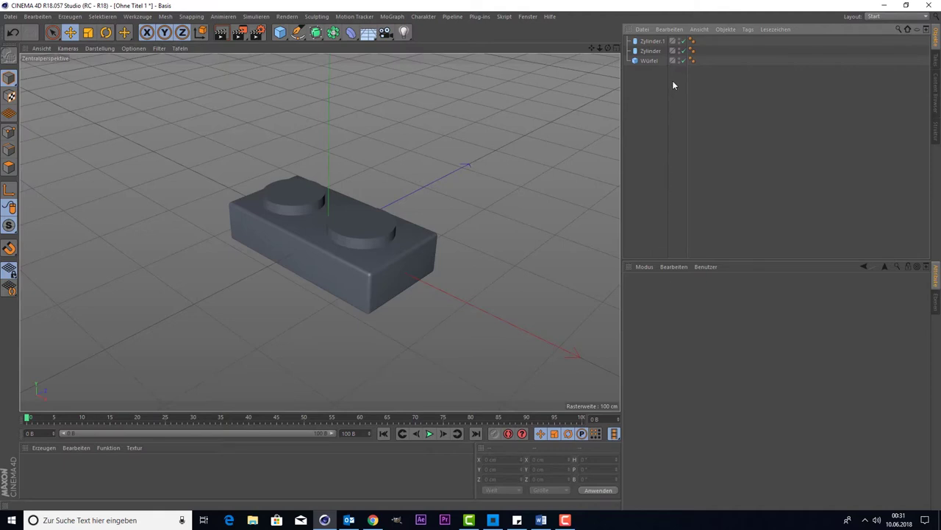
Undo the accidental cylinder deletion and hide both studs in the viewport with red visibility dots
mouse_move(704, 50)
left_mouse_down()
mouse_move(615, 36)
mouse_move(647, 61)
left_mouse_up()
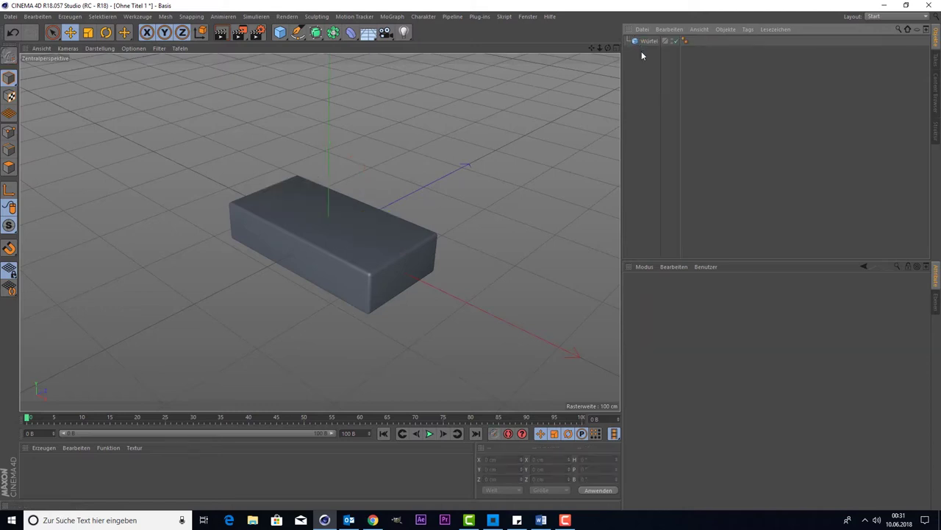
key("ctrl+z")
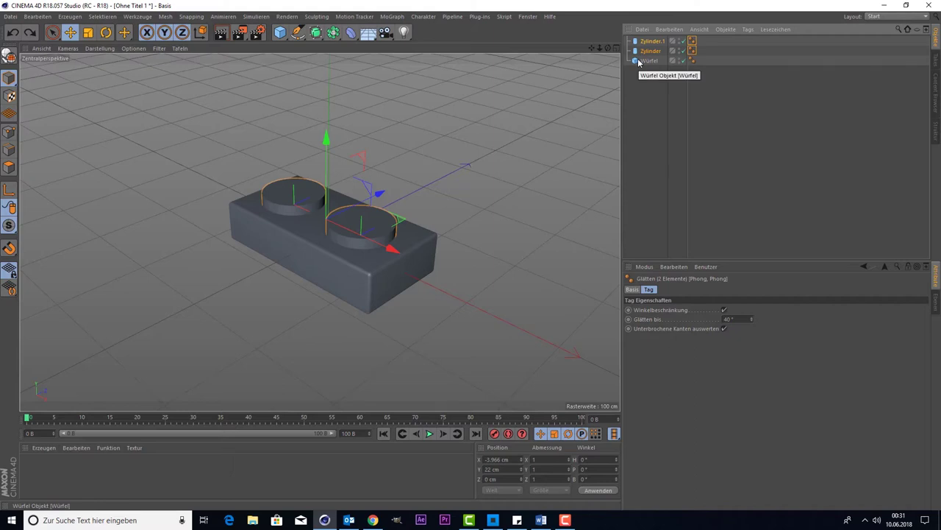
double_click(683, 42)
double_click(683, 49)
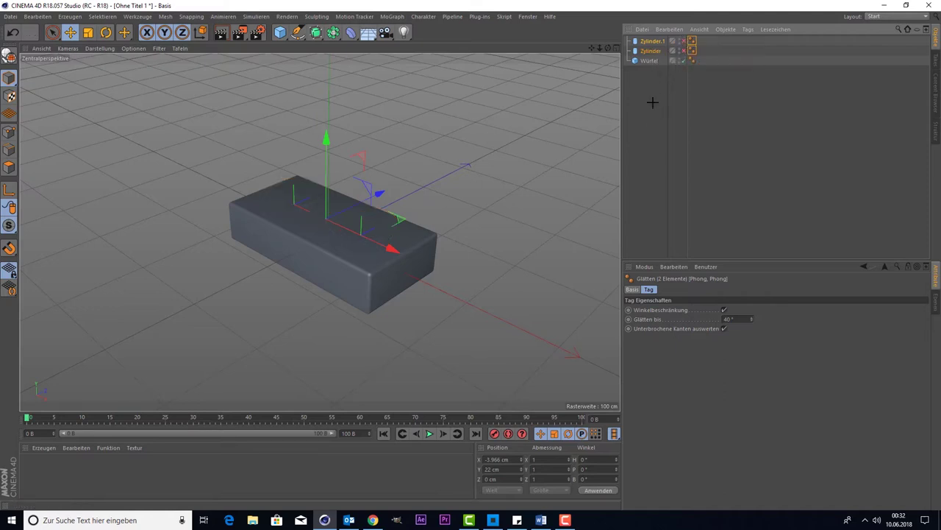
left_click(651, 61)
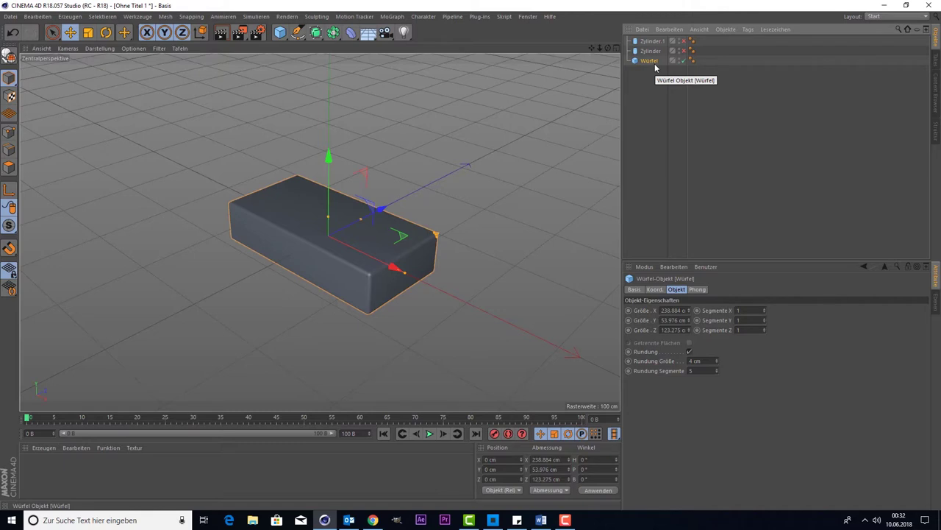
Paste a copy of the box, raise it 21.5 cm, and scale it to about 219.7 × 49.6 × 115.4 cm
key("ctrl+c")
key("ctrl+v")
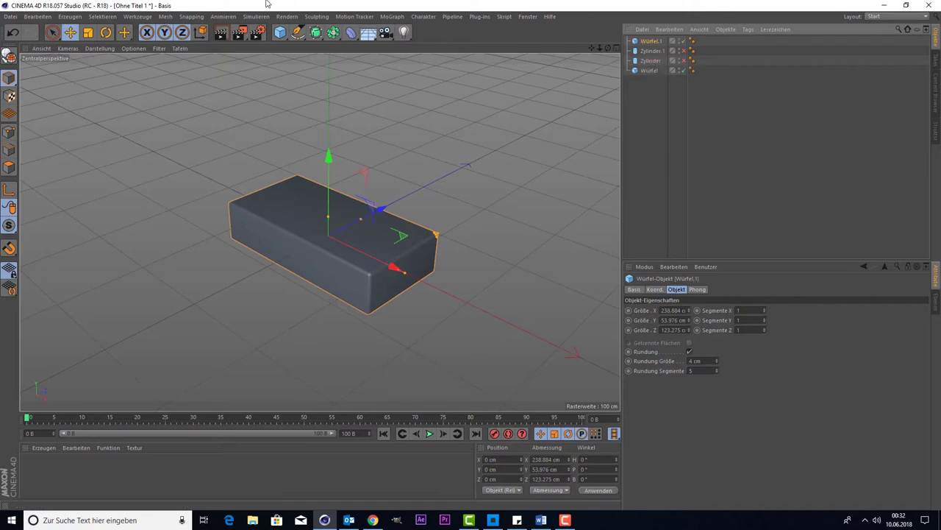
left_click(88, 32)
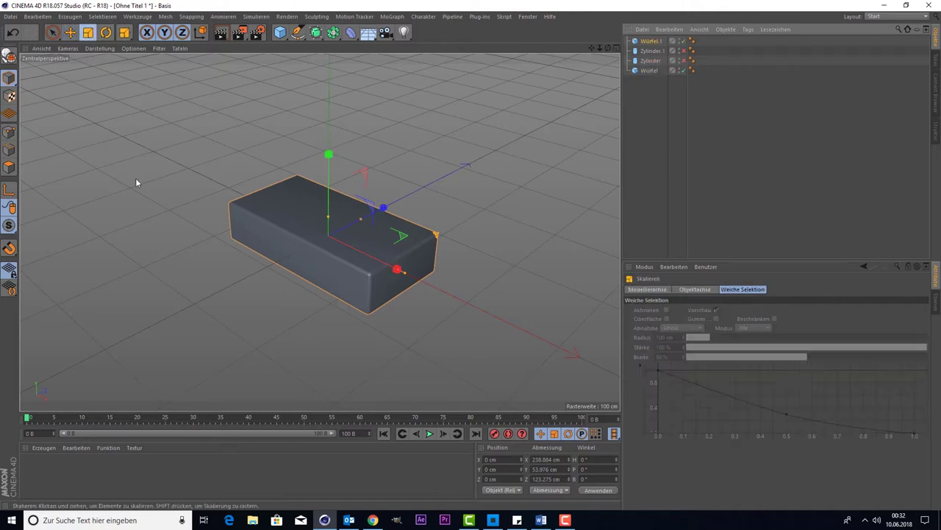
left_click_drag(135, 179, 88, 212)
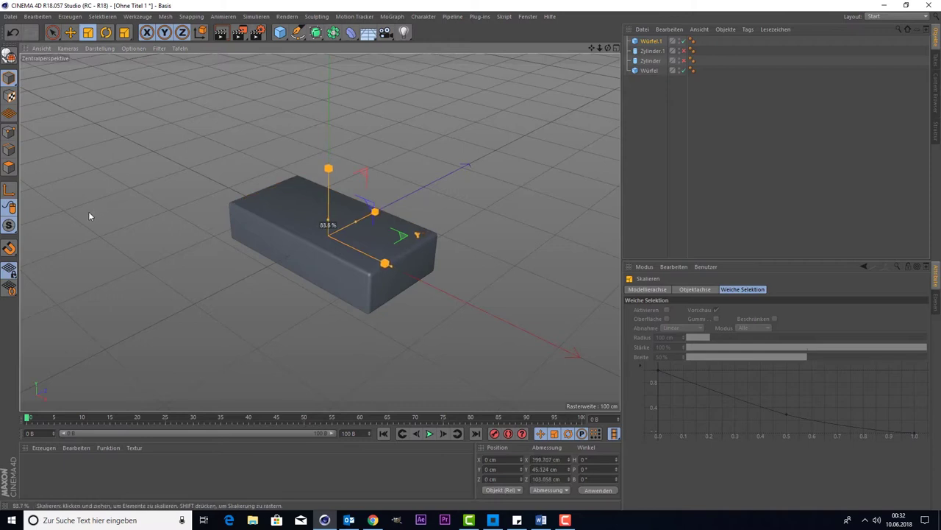
left_click(53, 32)
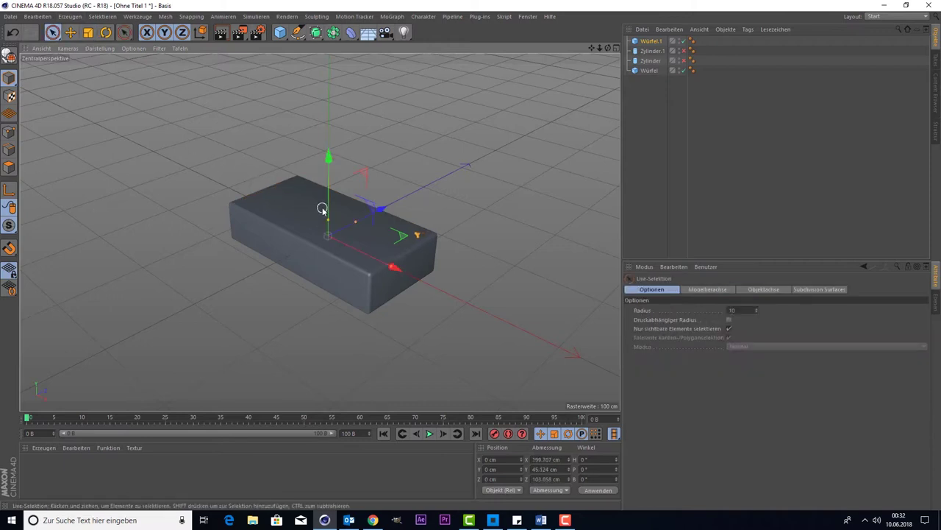
left_click_drag(326, 203, 335, 187)
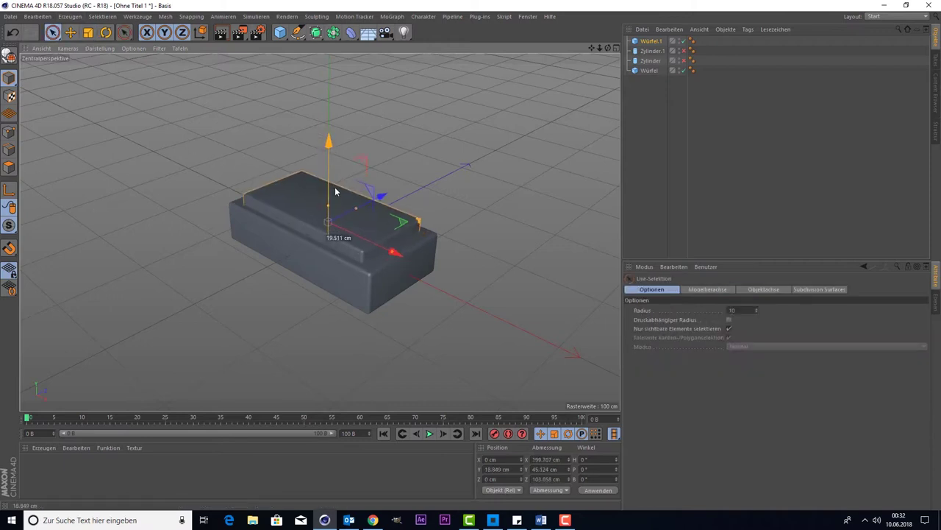
left_click(88, 31)
mouse_move(136, 157)
left_mouse_down()
mouse_move(189, 156)
mouse_move(181, 162)
left_mouse_up()
left_click_drag(608, 47, 559, 103)
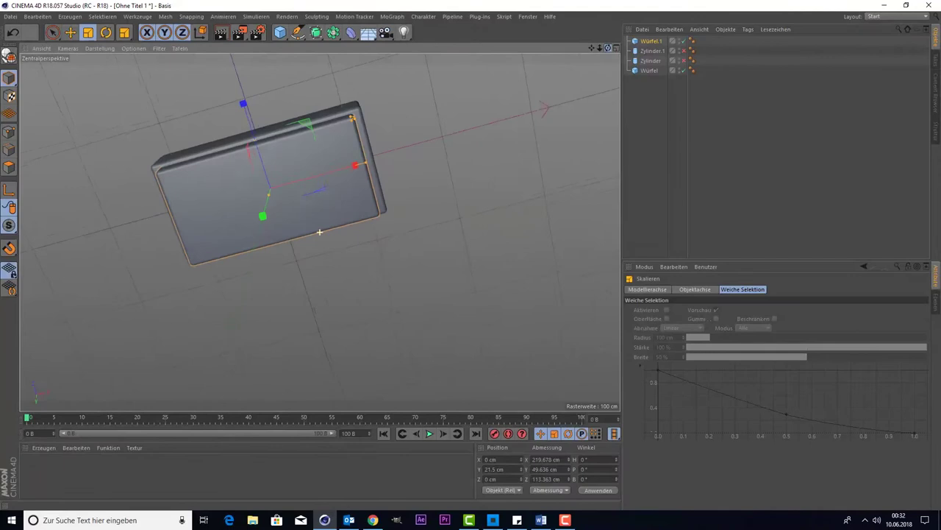
left_click_drag(607, 47, 572, 45)
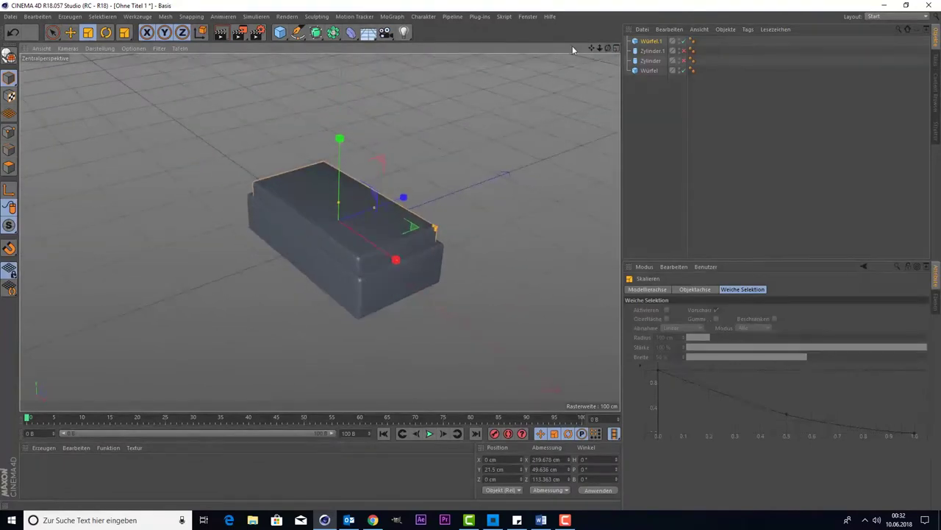
Create a Boole object and nest the inner Würfel.1 and the outer box under it
left_click(335, 37)
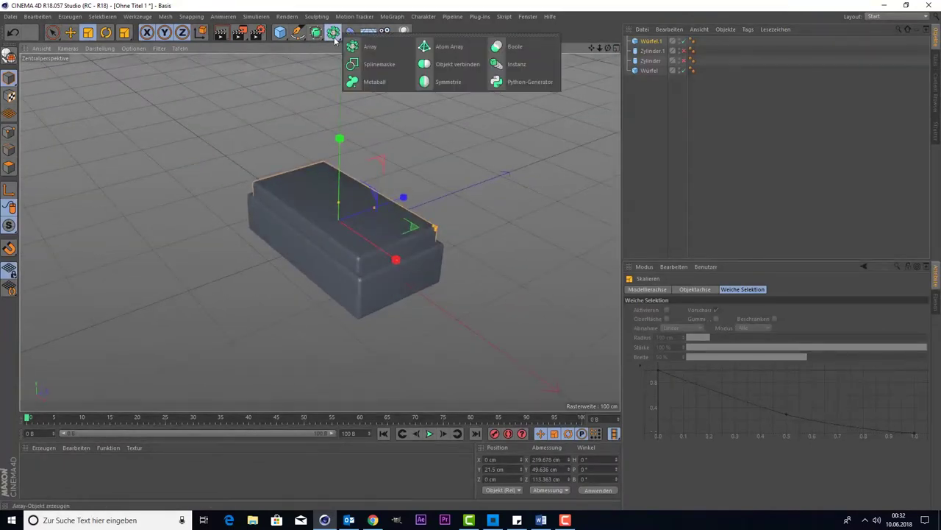
left_click(515, 46)
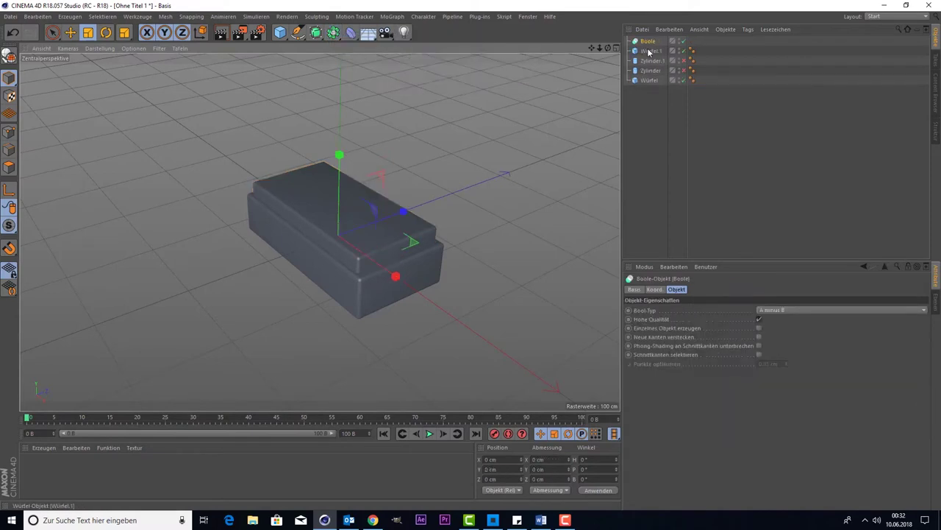
left_click_drag(649, 51, 648, 42)
left_click_drag(646, 80, 651, 42)
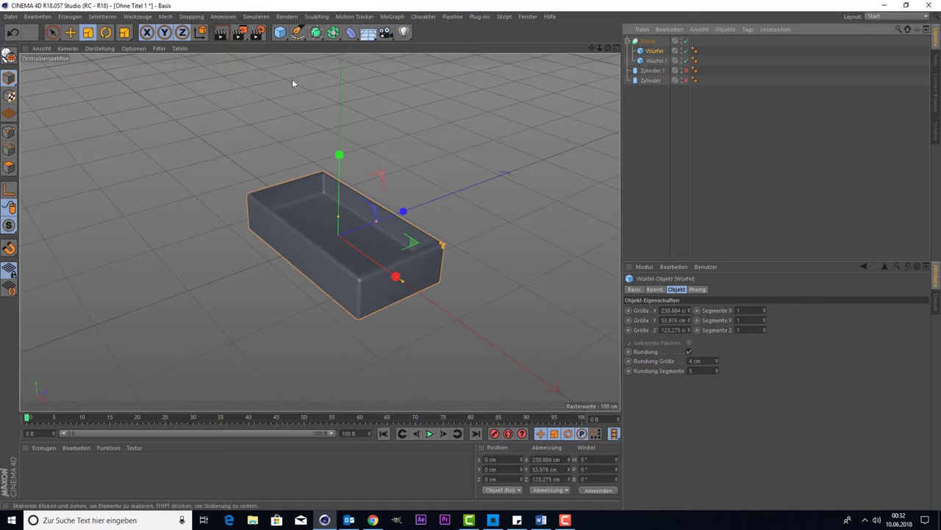
Lower the inner cube Würfel.1 to deepen the hollow in the shell
left_click(52, 32)
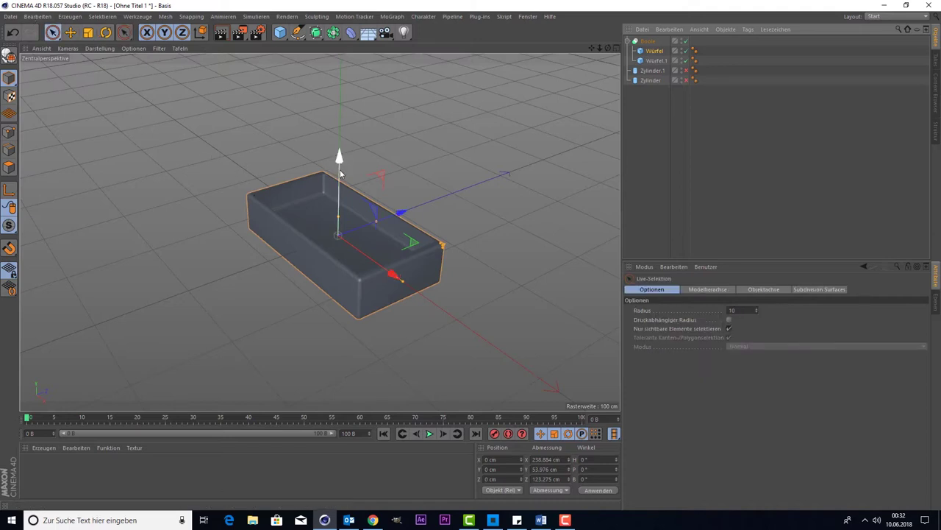
left_click_drag(339, 169, 338, 176)
key("ctrl+z")
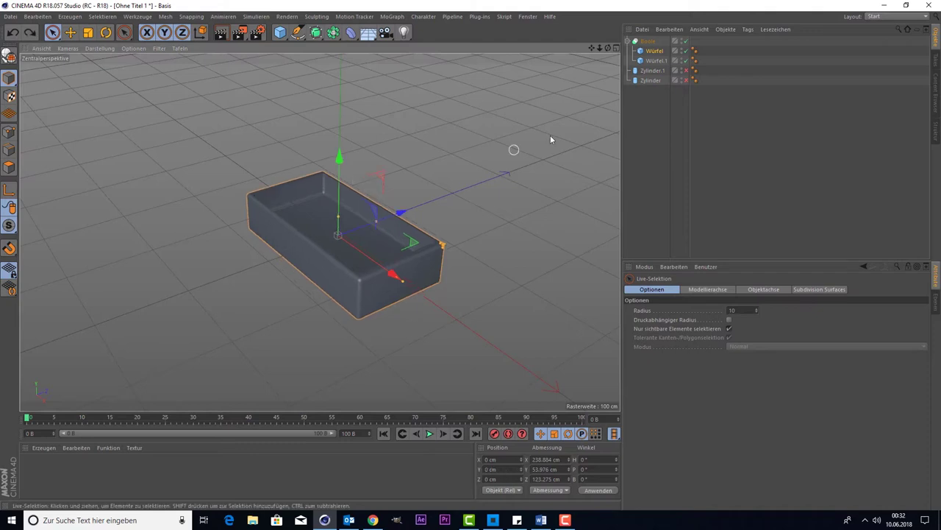
left_click(656, 61)
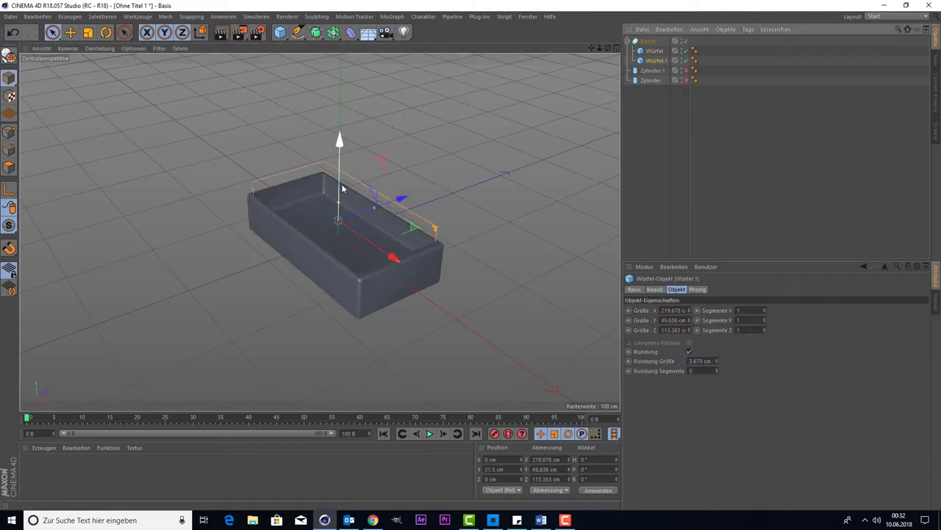
left_click_drag(342, 186, 337, 194)
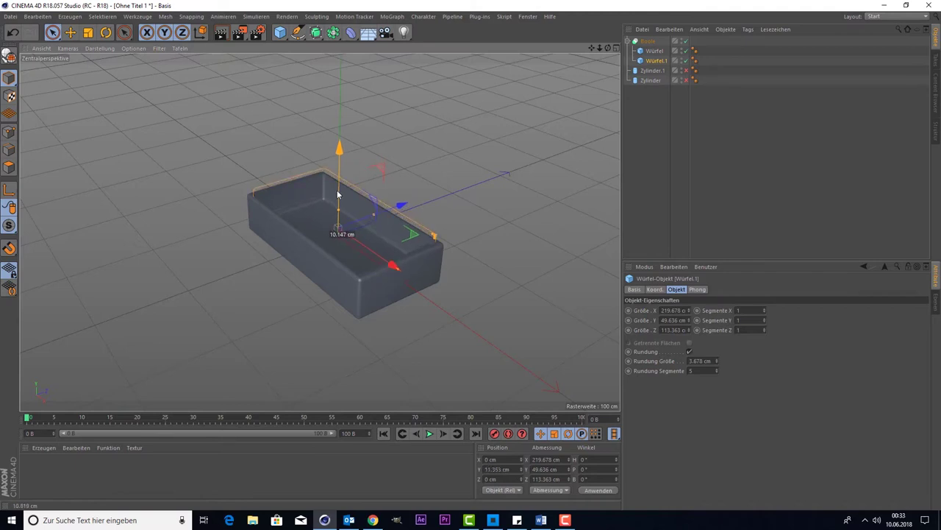
left_click(686, 201)
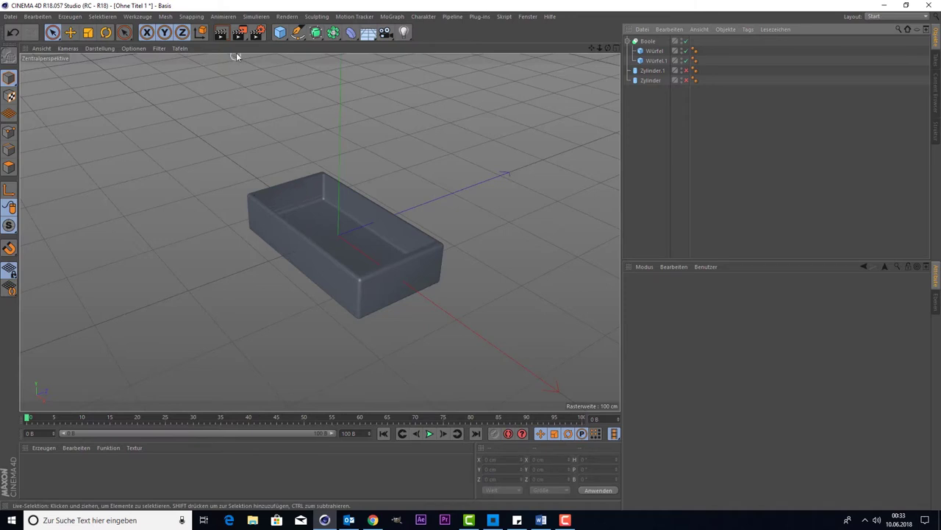
Switch off the Zylinder.1 object
left_click(280, 32)
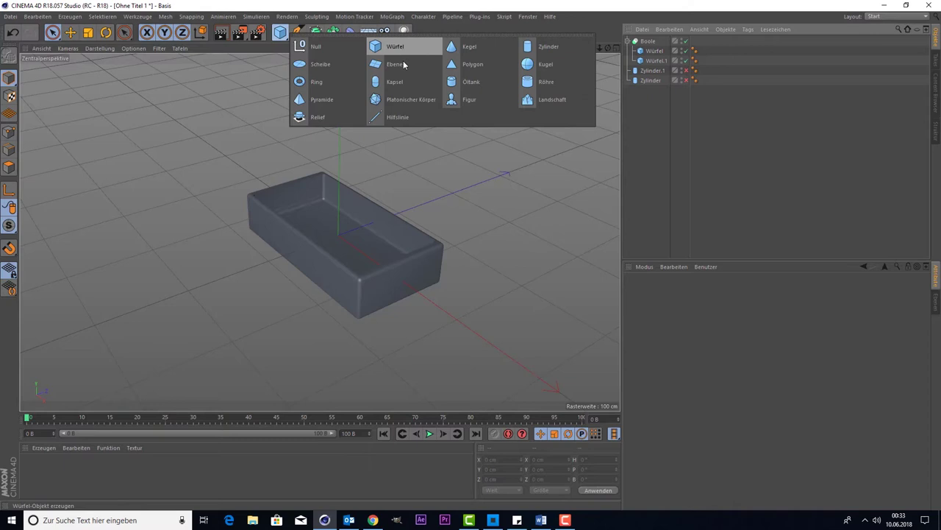
left_click(687, 70)
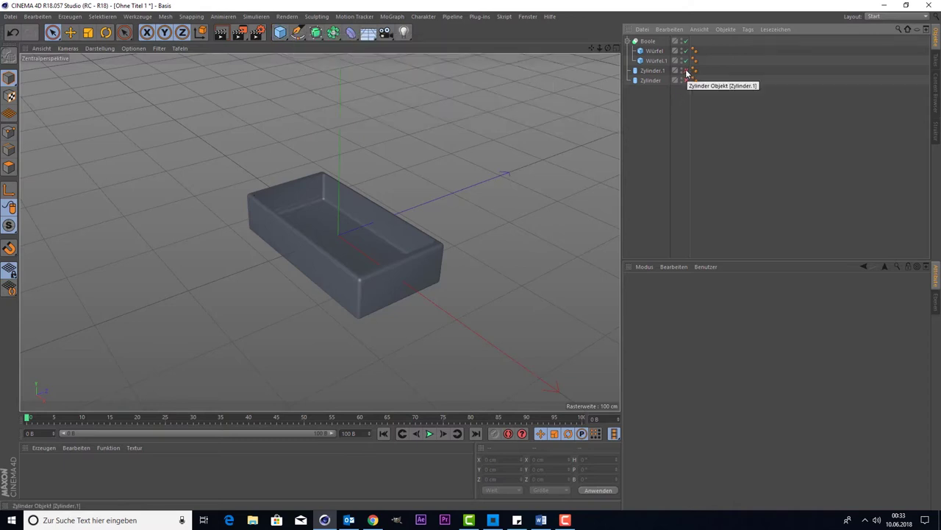
left_click(281, 35)
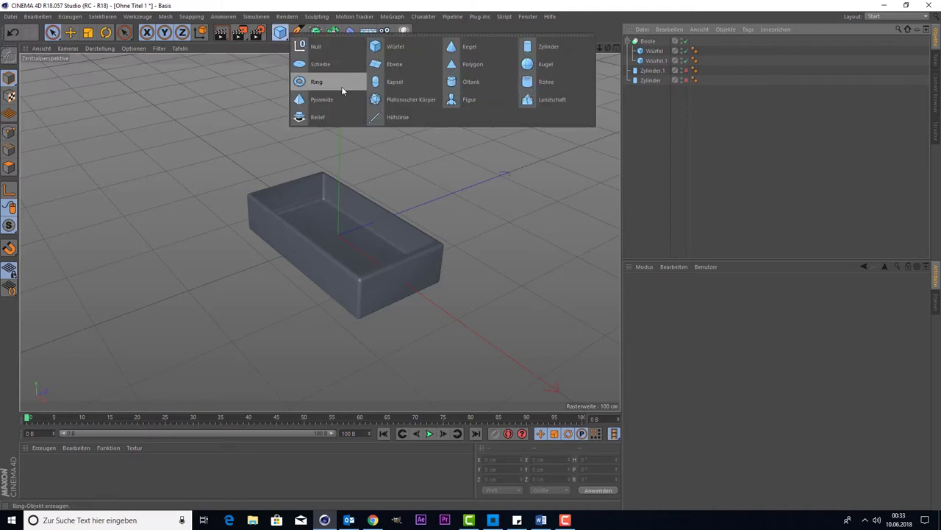
Add a tube, shrink its inner and outer radii, and slide it into the brick
left_click(564, 84)
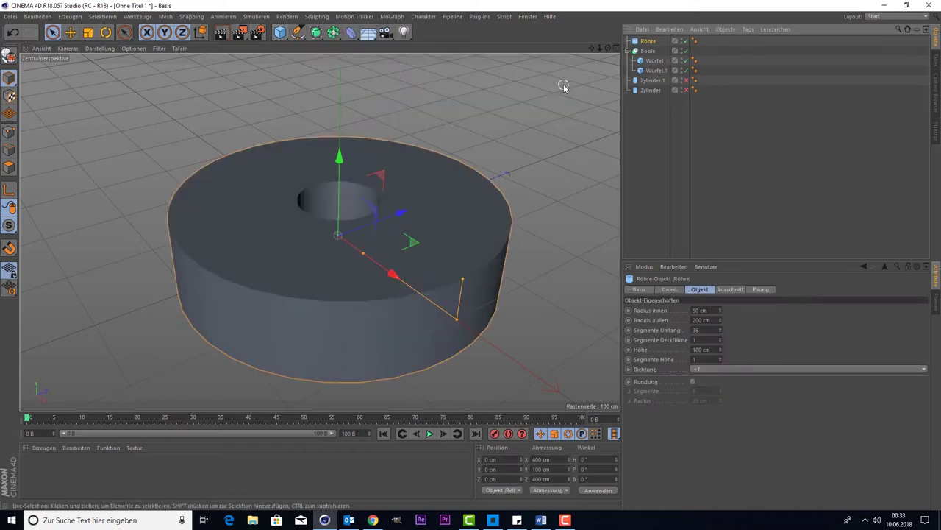
left_click_drag(316, 196, 346, 256)
left_click_drag(458, 317, 329, 279)
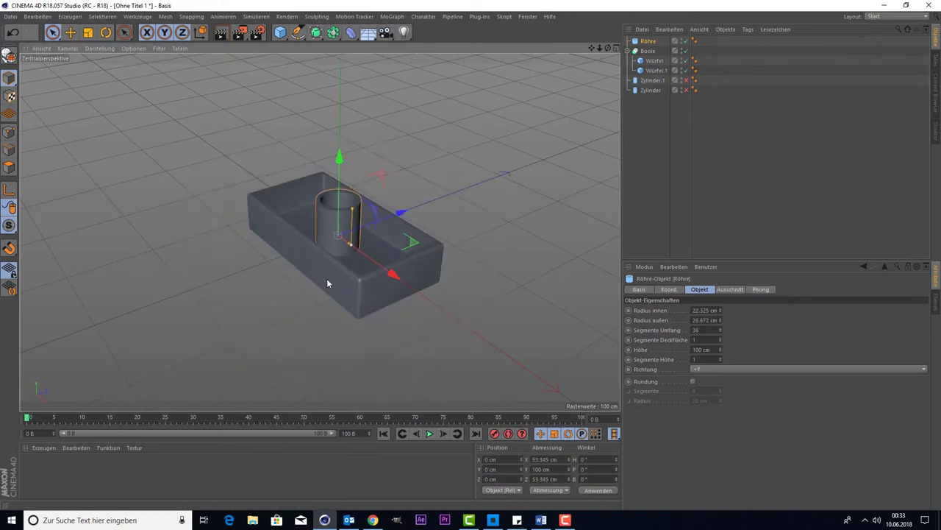
left_click_drag(379, 261, 342, 253)
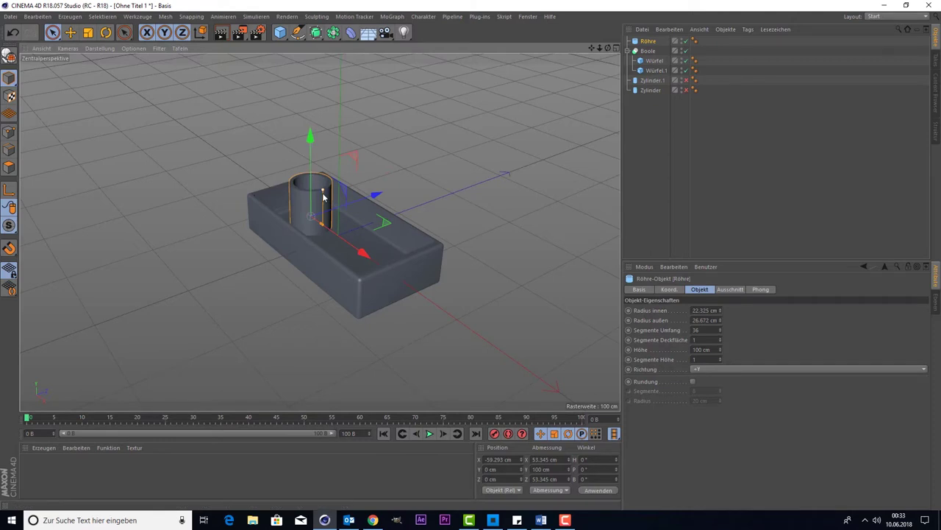
left_click_drag(323, 193, 323, 206)
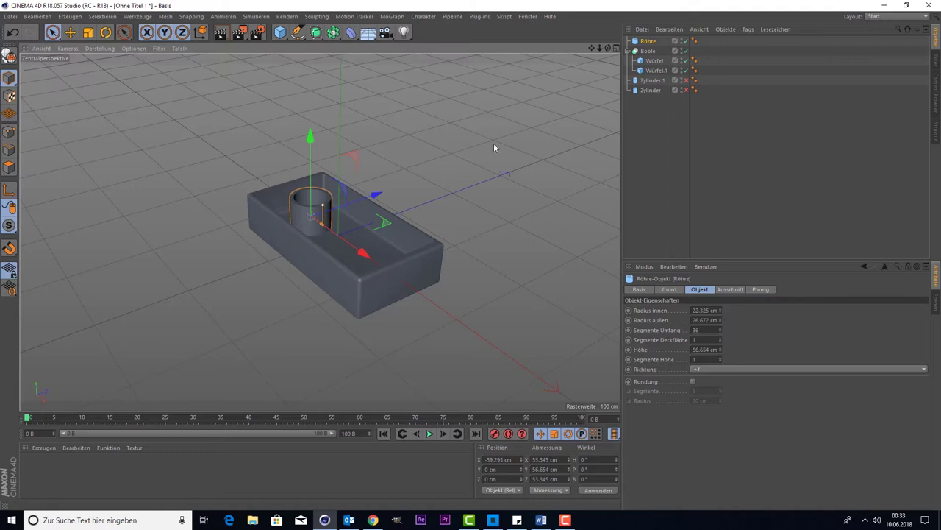
Lower the tube to 5.935 cm inside the brick and shorten it to 43.995 cm tall
left_click_drag(609, 52, 611, 29)
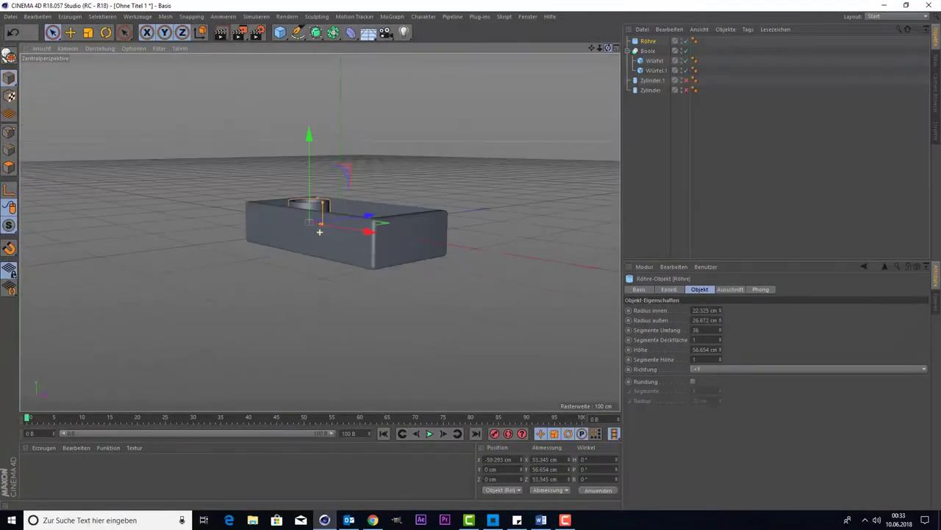
left_click_drag(611, 30, 466, 108)
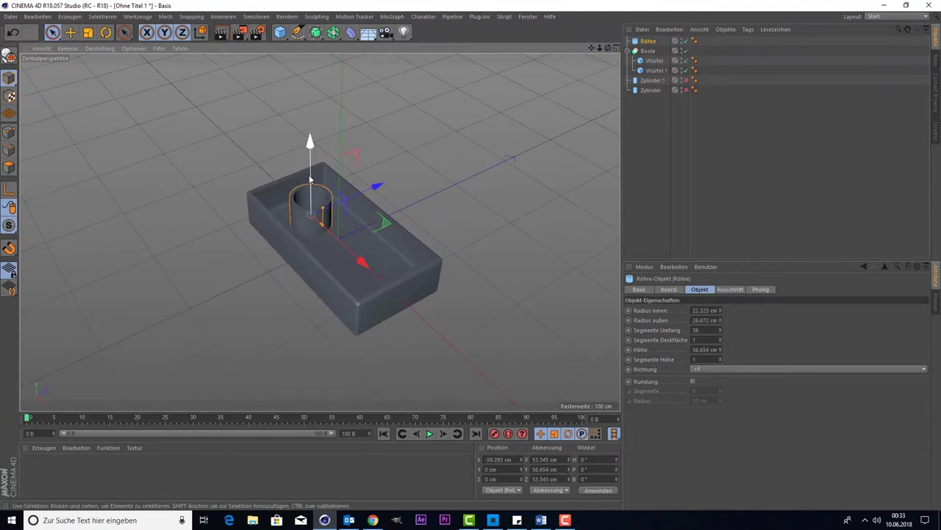
left_click_drag(310, 158, 310, 152)
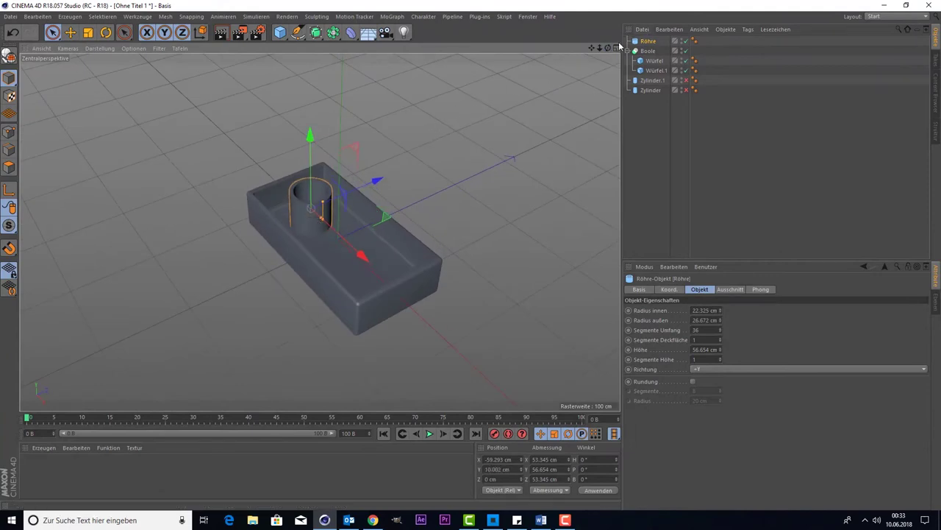
left_click_drag(608, 49, 608, 30)
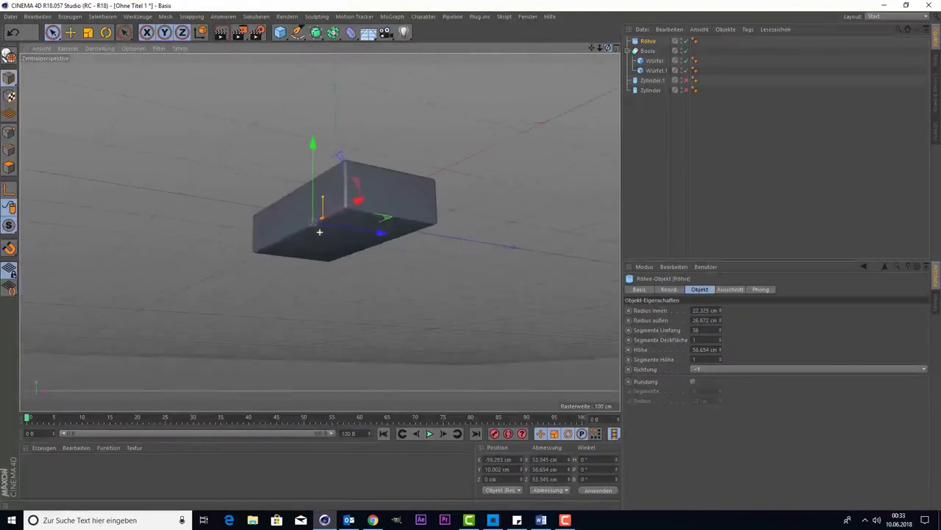
left_click_drag(319, 232, 319, 254)
left_click_drag(308, 157, 312, 184)
left_click_drag(440, 121, 531, 91, "alt")
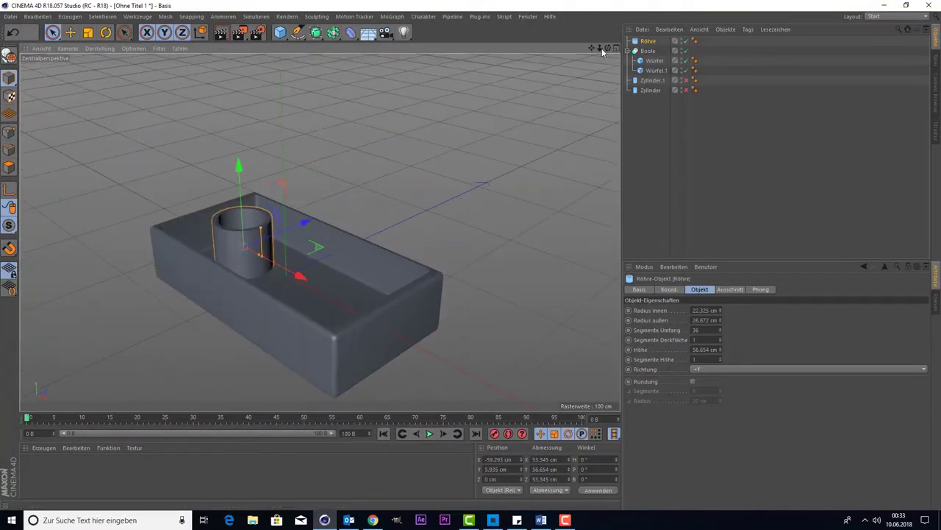
left_click_drag(610, 50, 610, 34)
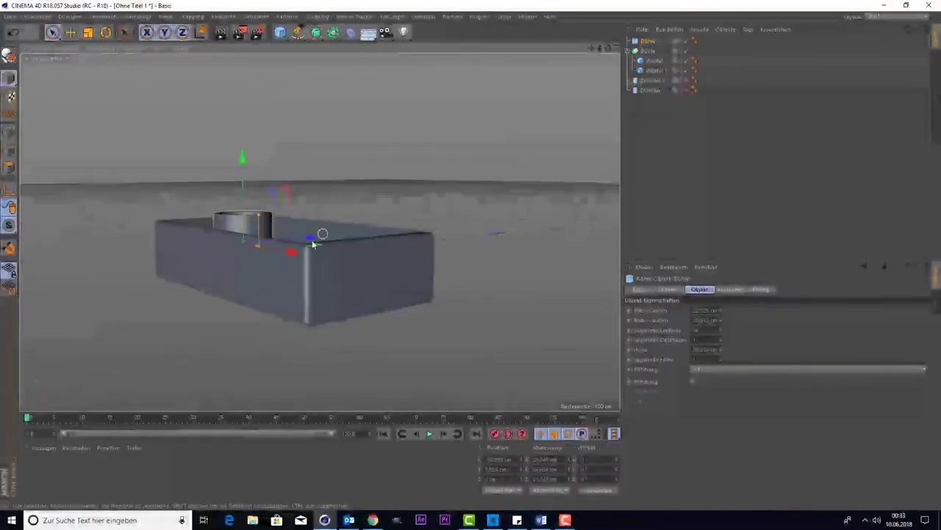
left_click_drag(259, 216, 258, 226)
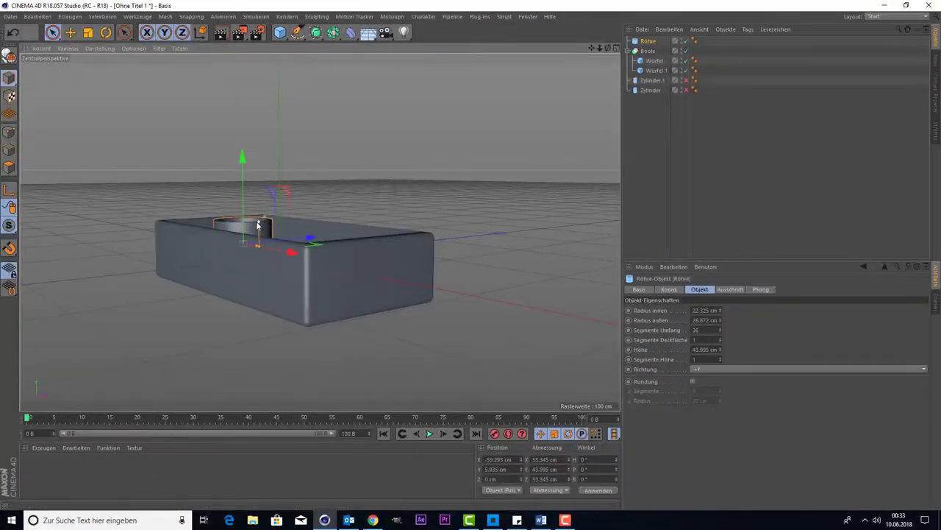
mouse_move(610, 49)
left_mouse_down()
mouse_move(319, 232)
mouse_move(610, 49)
mouse_move(592, 54)
mouse_move(718, 380)
left_mouse_up()
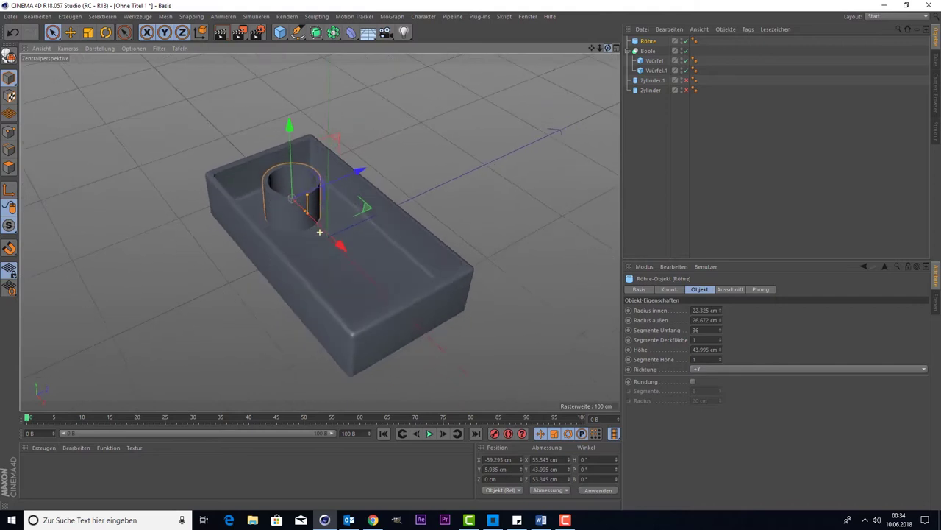
Enable Rundung so the tube has rounded edges
left_click(693, 381)
left_click(692, 381)
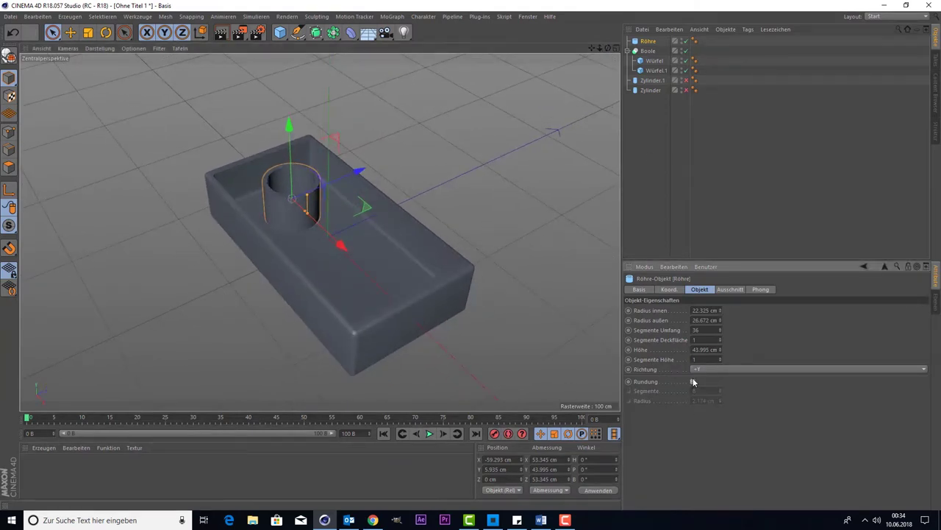
left_click(450, 374)
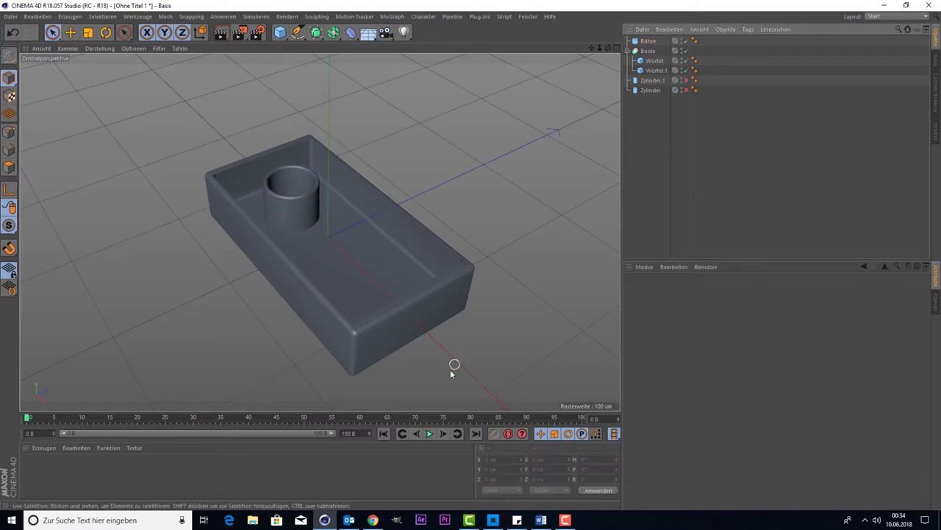
left_click(646, 42)
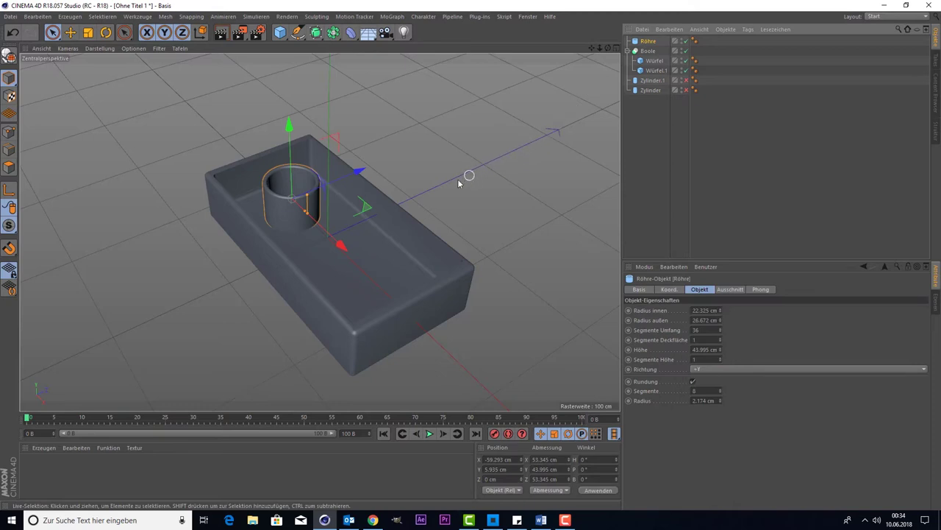
left_click(279, 33)
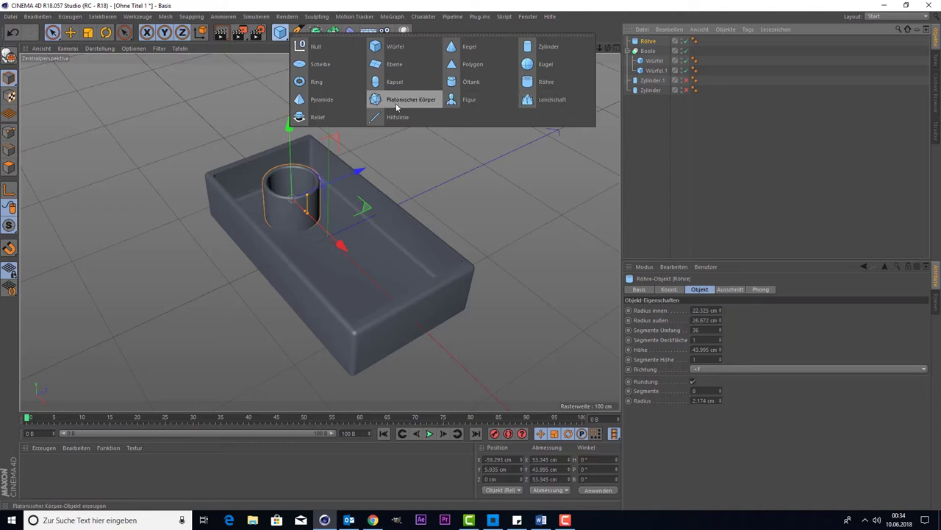
Add a cube, make it a thin, short plate, and move it beside the tube
left_click(386, 47)
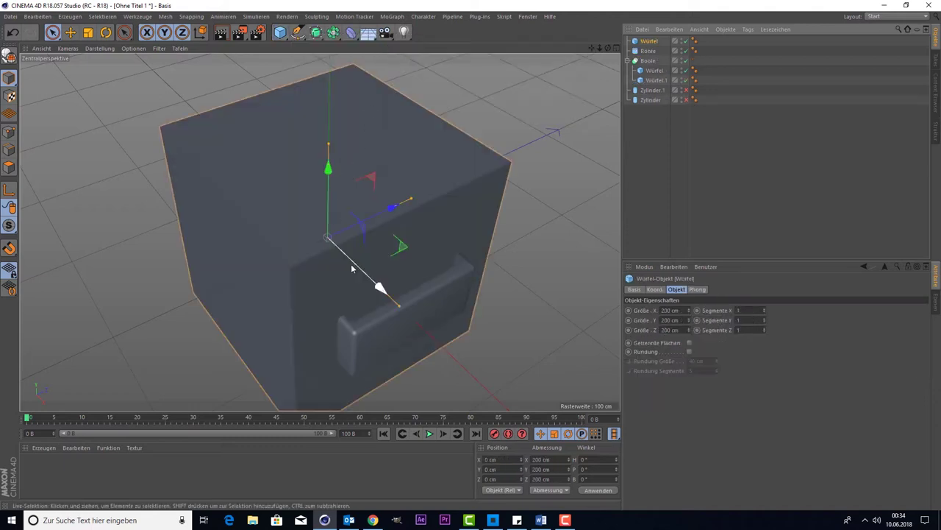
left_click_drag(398, 305, 306, 265)
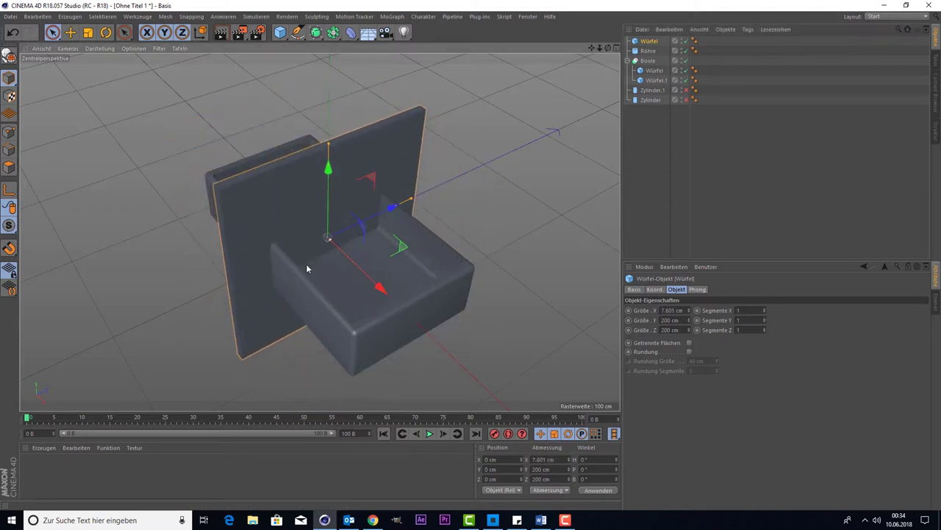
left_click_drag(328, 144, 328, 200)
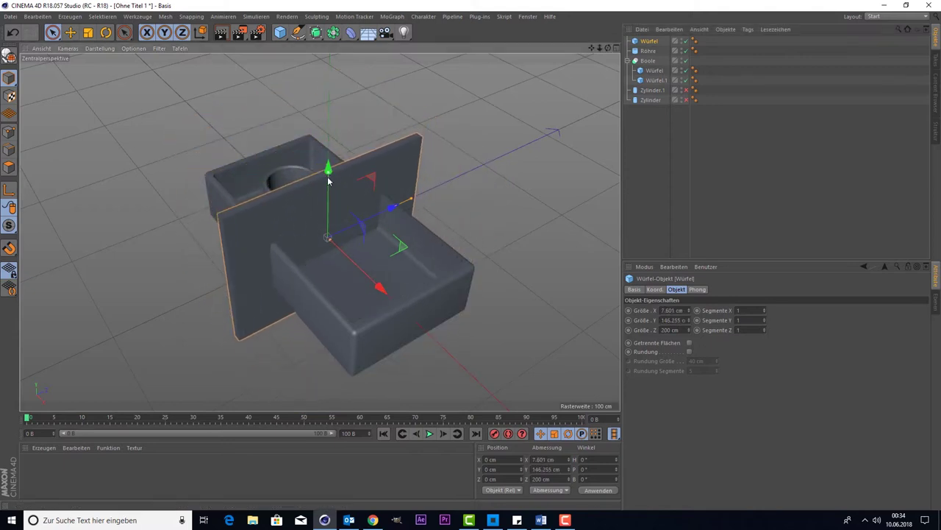
mouse_move(412, 198)
left_mouse_down()
mouse_move(303, 243)
mouse_move(300, 236)
left_mouse_up()
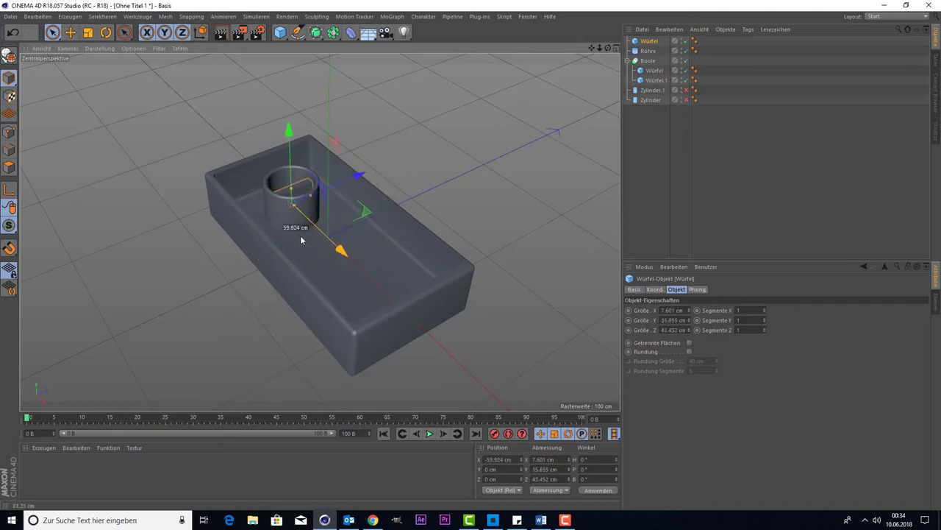
left_click_drag(332, 191, 300, 248)
Fit the rib between tube and wall, then place a copy on the tube's other side
left_click_drag(609, 53, 548, 110)
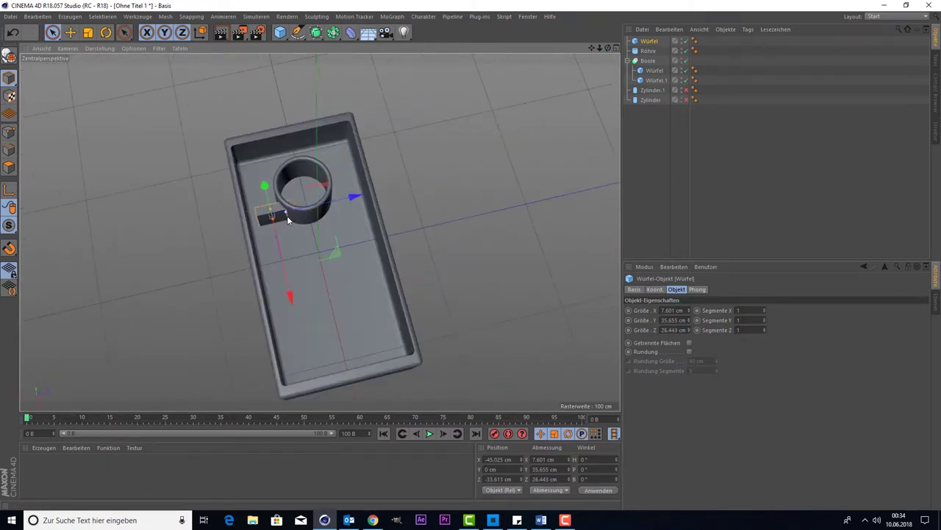
left_click_drag(292, 214, 304, 214)
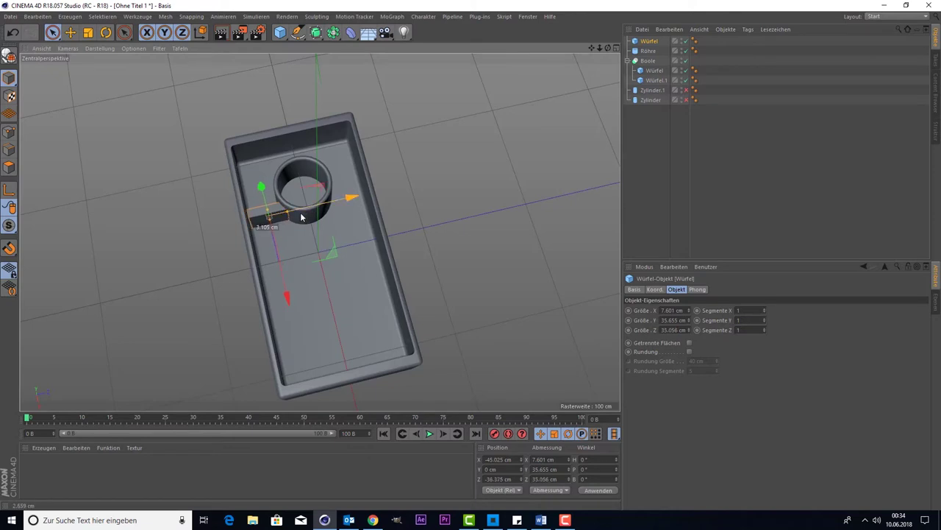
left_click_drag(285, 214, 288, 217)
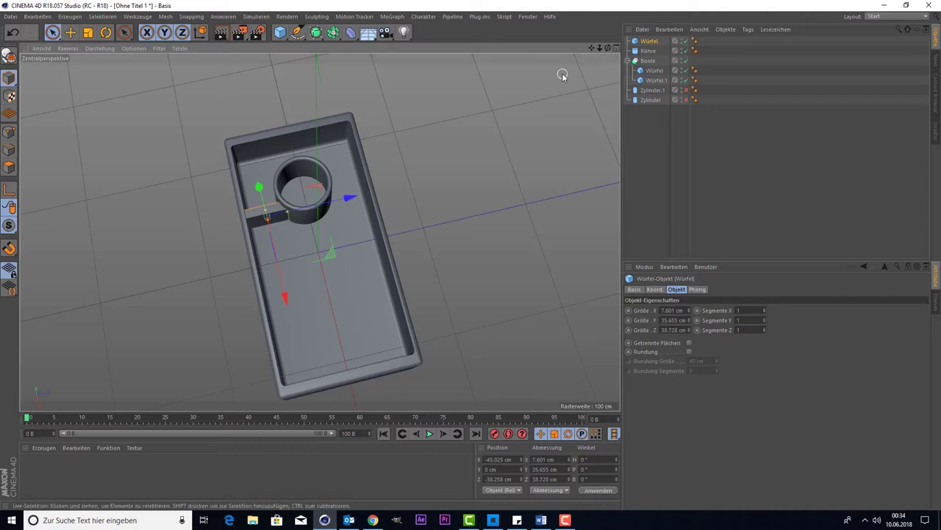
left_click_drag(350, 197, 413, 193, "ctrl")
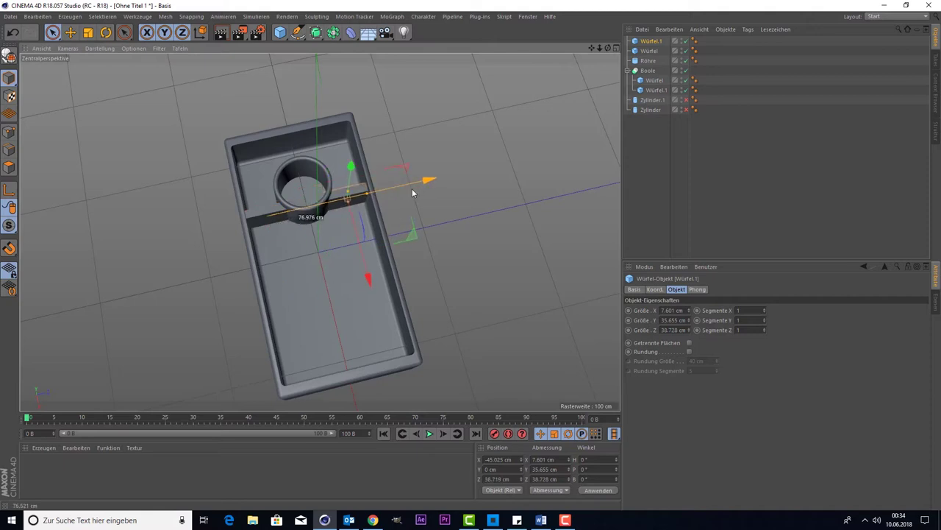
Select both ribs, Würfel and Würfel.1, and enable Rundung on them
left_click(654, 51, "ctrl")
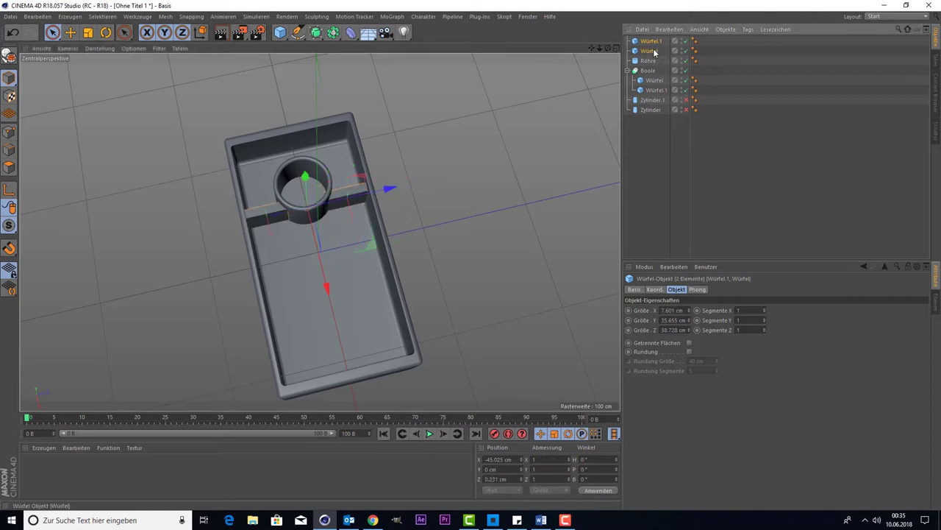
left_click(689, 351)
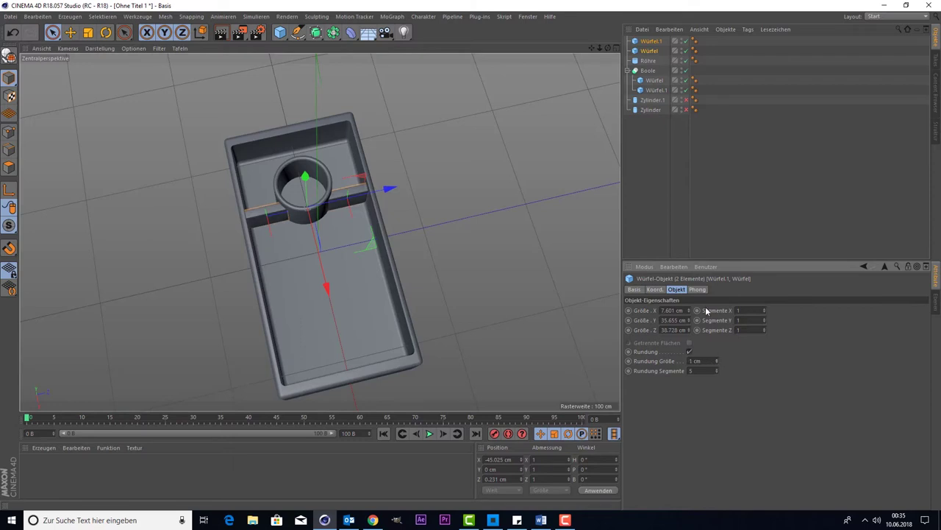
left_click(704, 229)
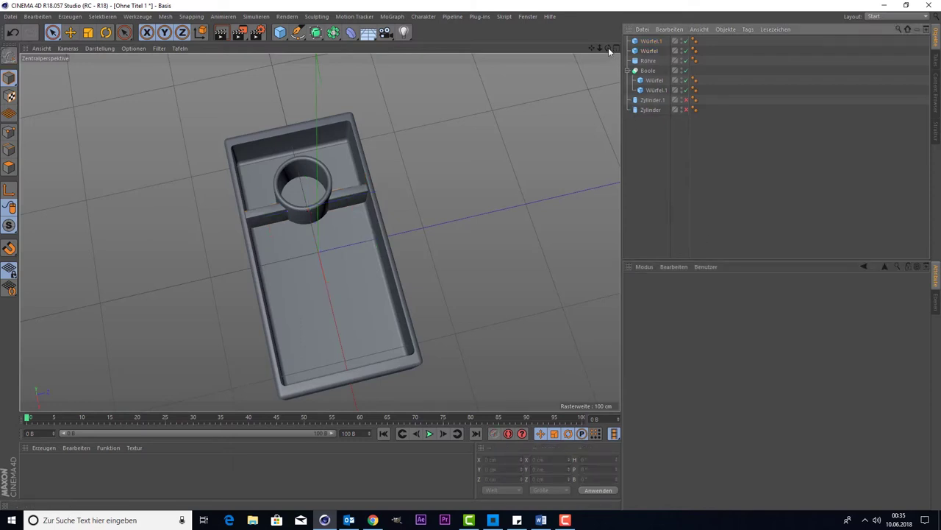
left_click_drag(608, 48, 515, 81)
left_click_drag(319, 232, 319, 232, "alt")
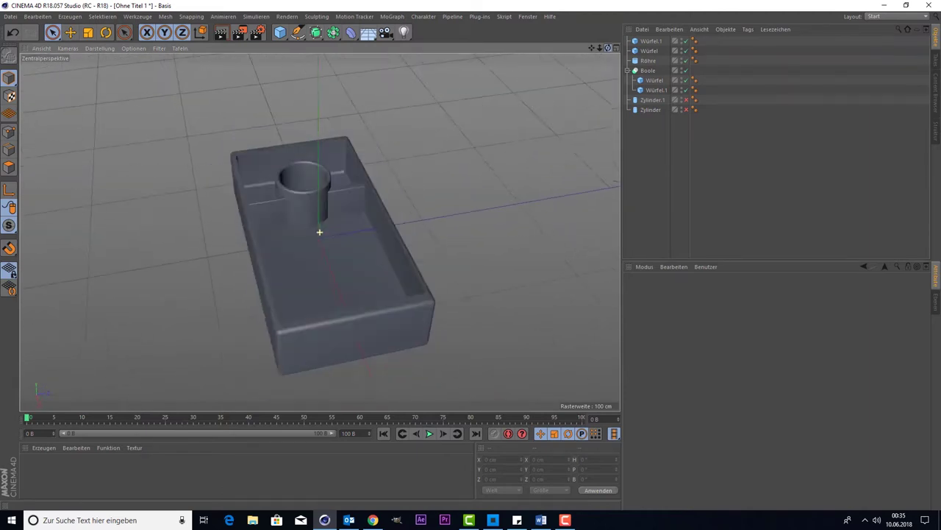
left_click(658, 43)
left_click(651, 50, "ctrl")
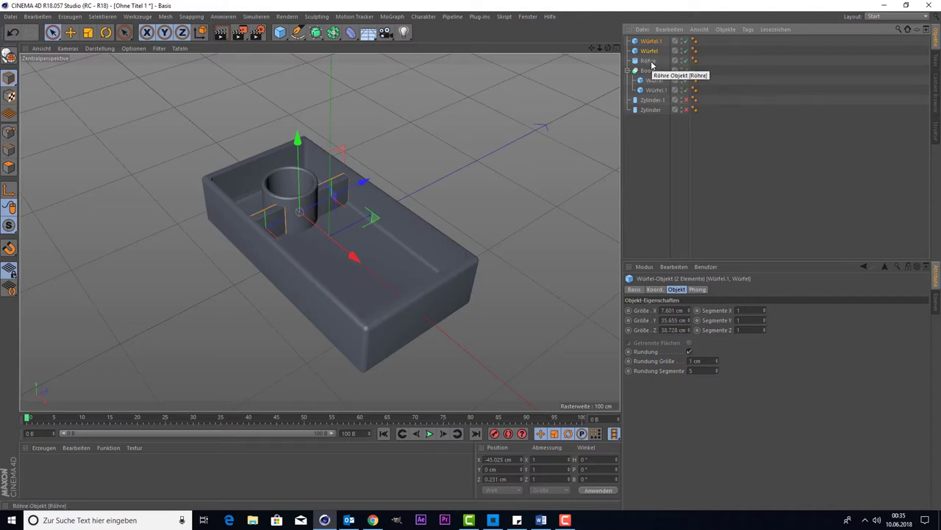
Copy the tube and both ribs and move the copies to X 53.116 cm
left_click(651, 61, "ctrl")
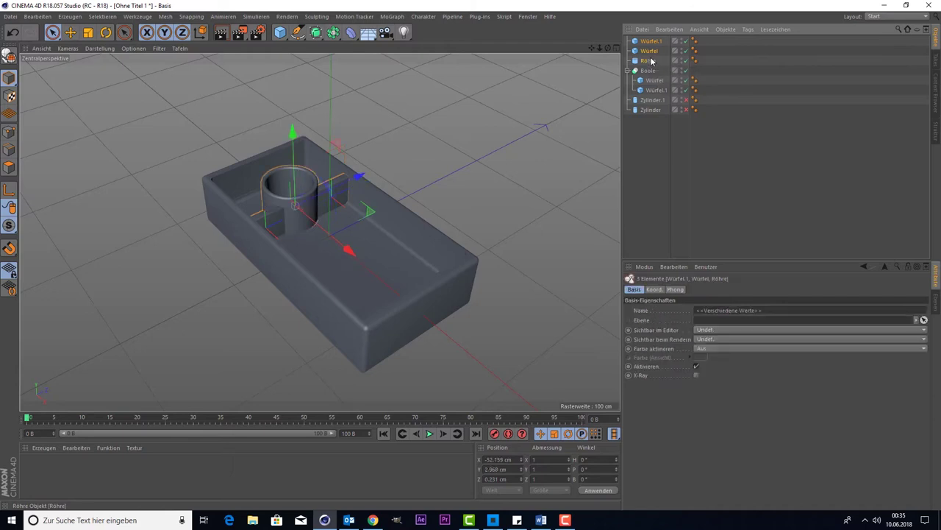
key("ctrl+c")
key("ctrl+v")
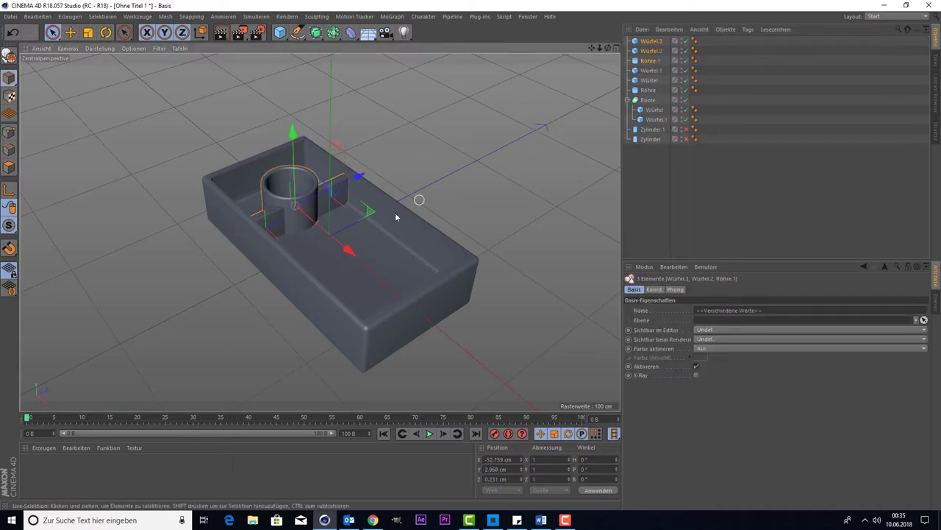
left_click_drag(346, 247, 427, 311)
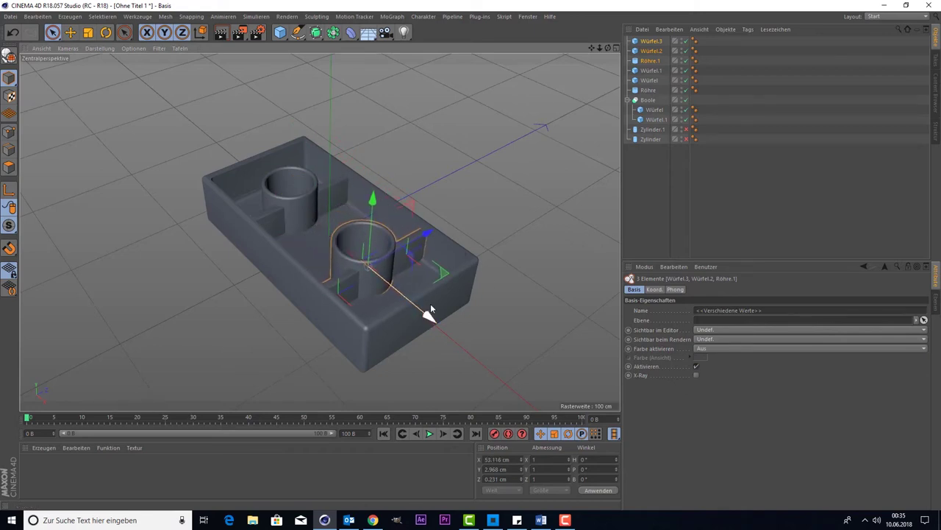
left_click(701, 196)
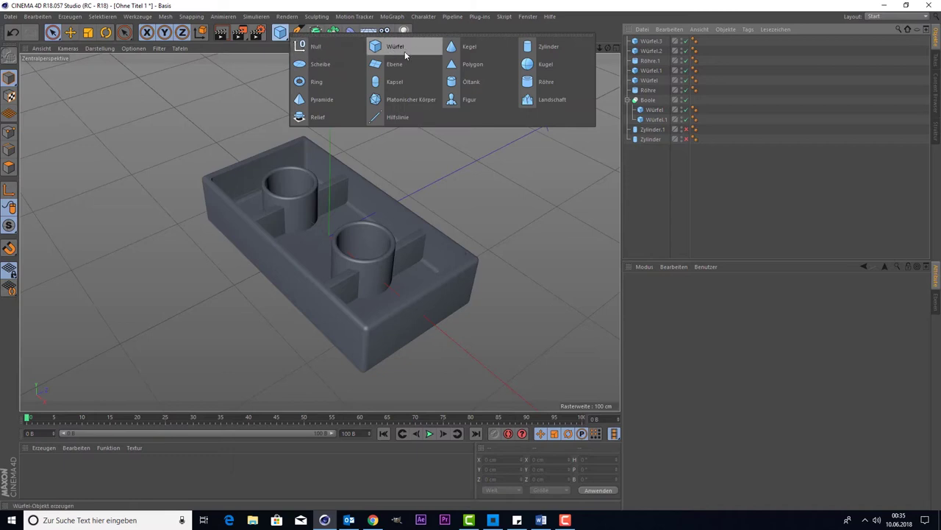
Add a Würfel cube and scale it into a thin upright fin
left_click_drag(281, 32, 389, 44)
left_click_drag(403, 294, 313, 252)
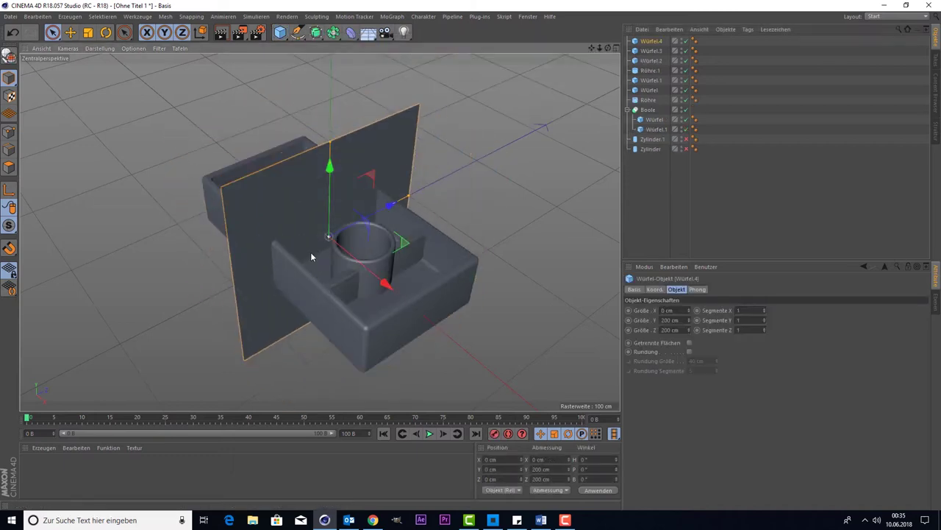
mouse_move(409, 197)
left_mouse_down()
mouse_move(321, 179)
mouse_move(325, 145)
mouse_move(331, 202)
left_mouse_up()
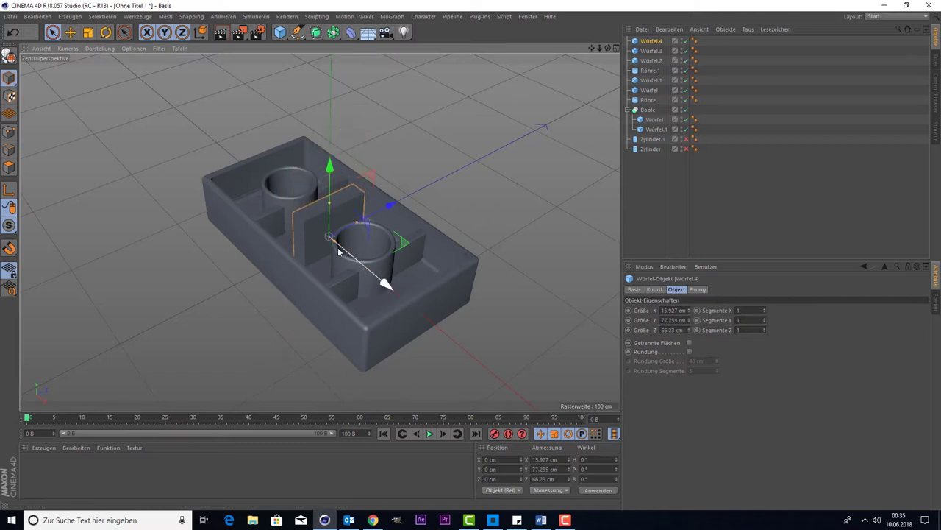
mouse_move(338, 252)
left_mouse_down()
mouse_move(321, 224)
mouse_move(329, 180)
mouse_move(328, 228)
left_mouse_up()
scroll(353, 228, "up", 2)
scroll(370, 238, "up", 2)
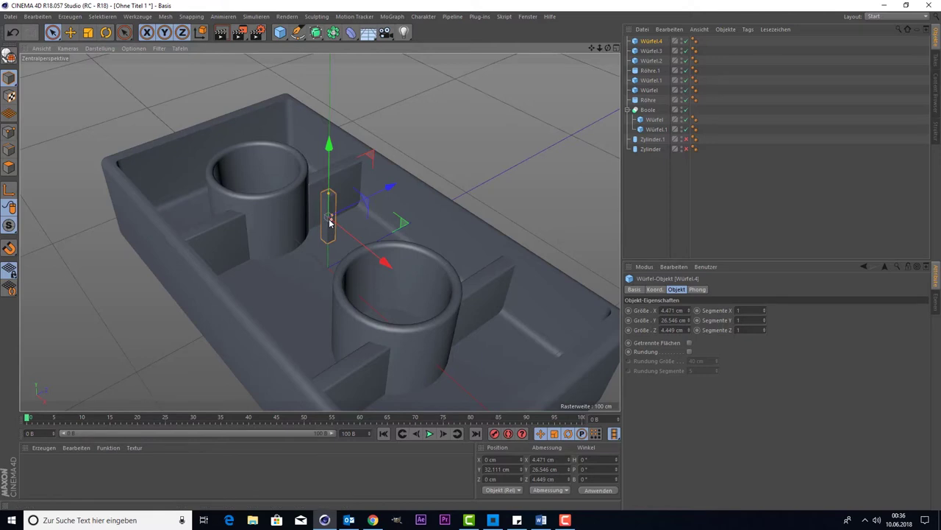
Move the fin into the brick's left end and make it about 4.5 × 37.7 × 4.4 cm
left_click_drag(359, 242, 197, 175)
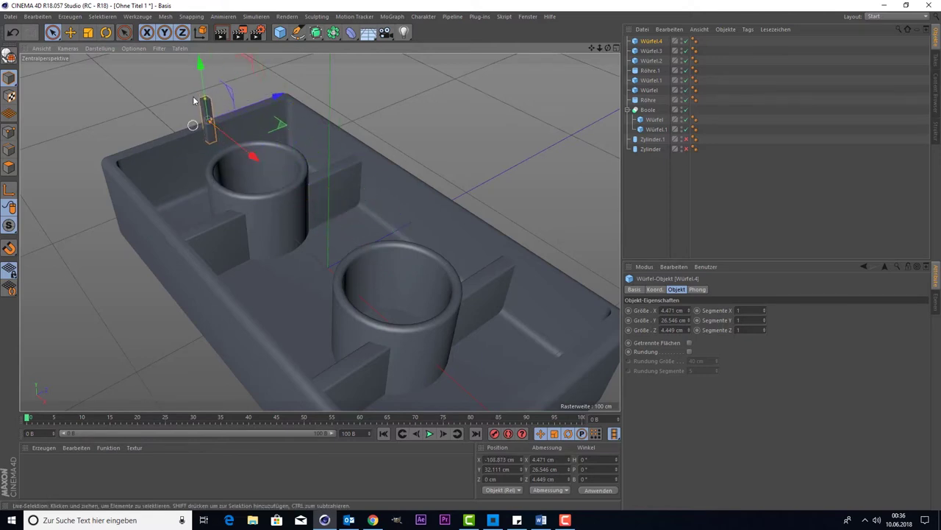
left_click_drag(206, 83, 209, 110)
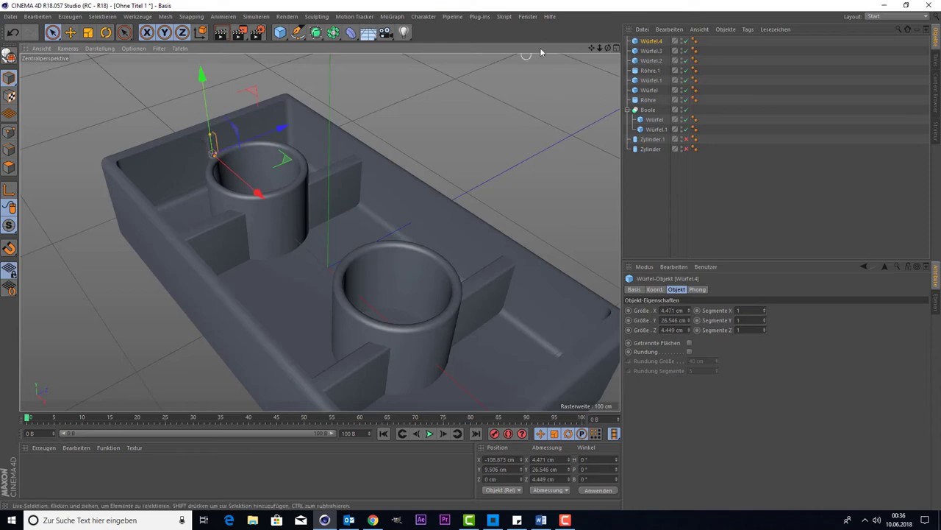
scroll(319, 231, "up", 2)
scroll(316, 214, "up", 2)
scroll(309, 279, "up", 1)
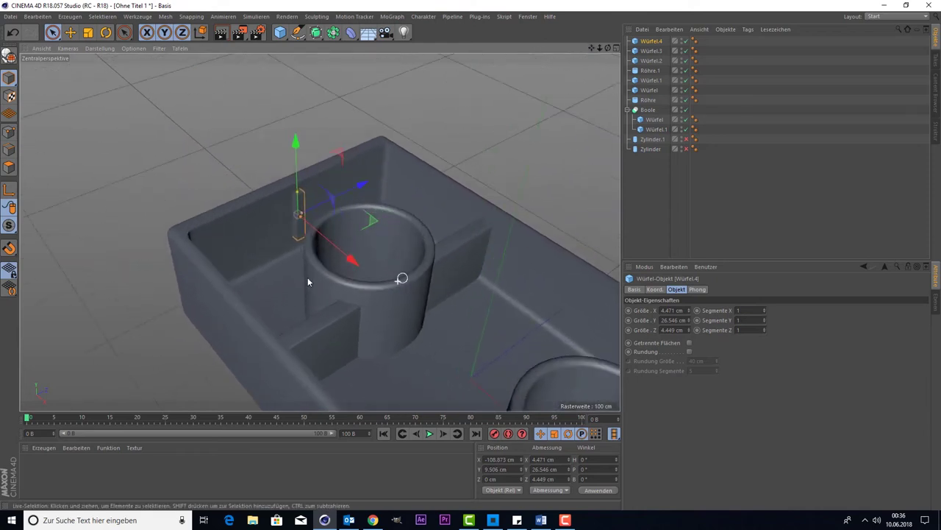
scroll(272, 211, "up", 1)
left_click_drag(304, 190, 306, 184)
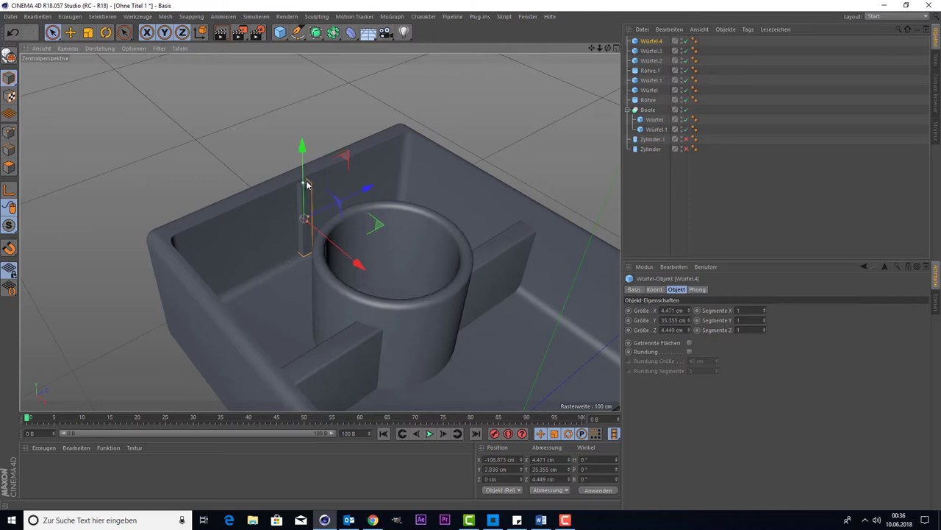
left_click_drag(297, 168, 300, 170)
scroll(319, 232, "up", 5)
left_click_drag(319, 232, 319, 232, "alt")
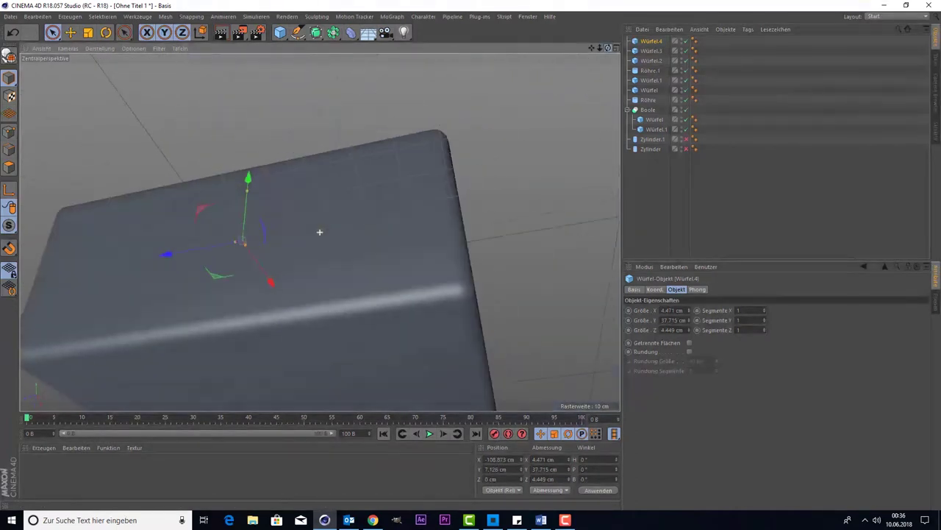
scroll(320, 232, "down", 3)
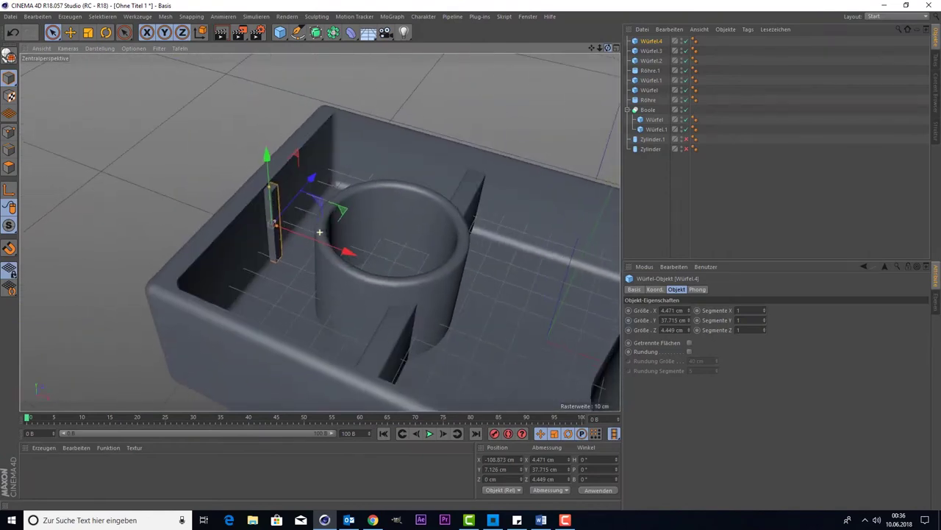
Tilt the fin about 5.7° and place a copy of it across the tube
left_click(106, 32)
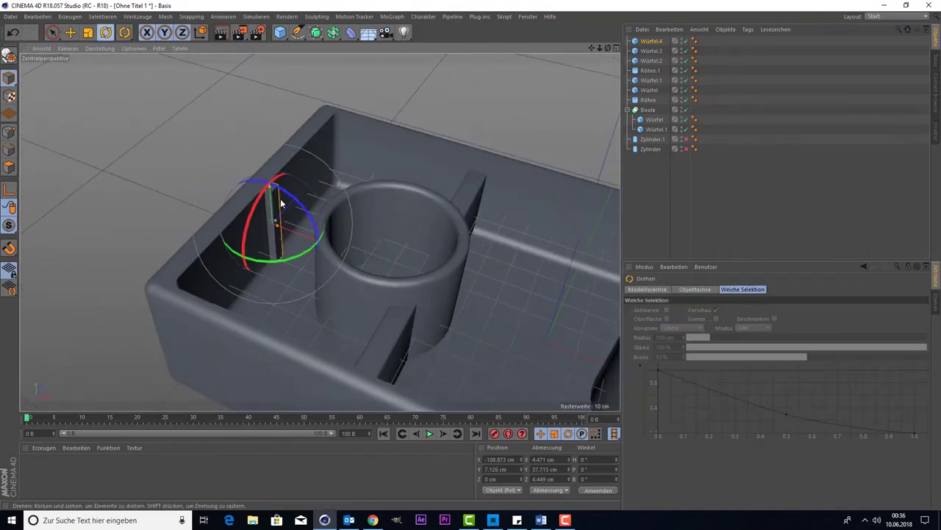
left_click_drag(308, 221, 283, 225)
left_click(51, 33)
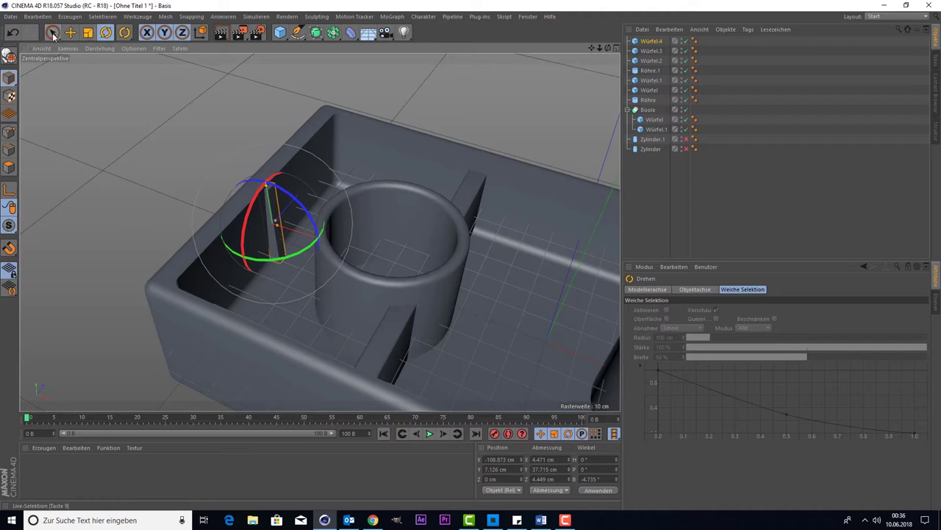
left_click_drag(608, 48, 559, 59)
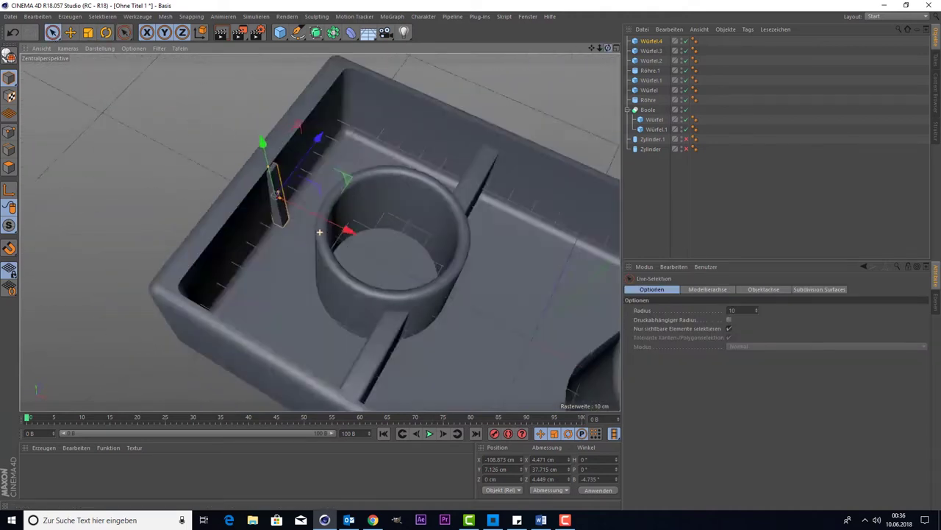
left_click_drag(320, 231, 505, 110, "alt")
mouse_move(420, 199)
left_mouse_down()
mouse_move(307, 217)
mouse_move(477, 207)
left_mouse_up()
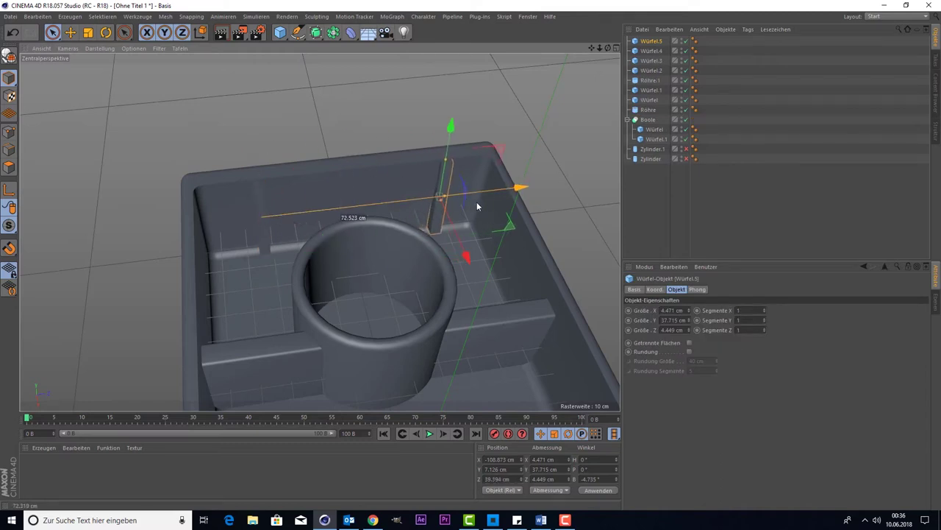
Copy both fins and move the copies down into the brick's right end
left_click(650, 51, "ctrl")
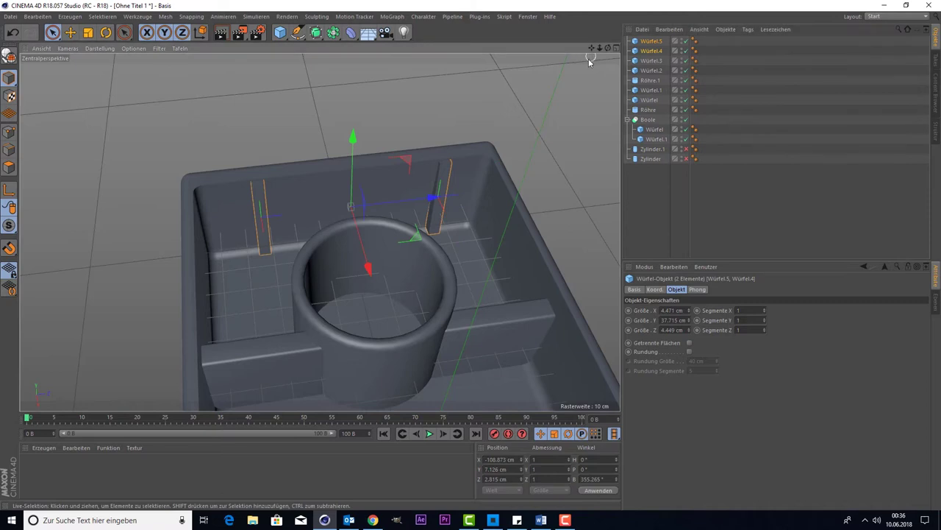
key("ctrl+c")
key("ctrl+v")
scroll(570, 108, "down", 5)
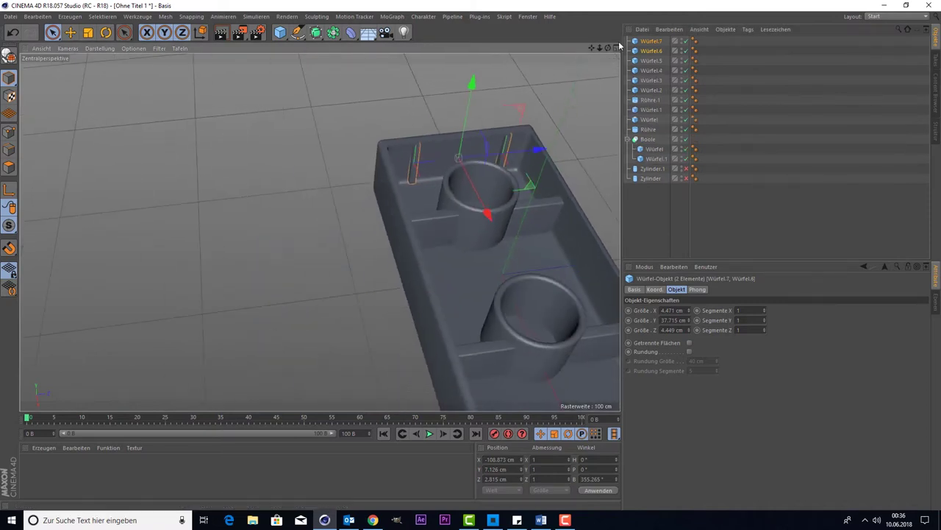
left_click_drag(570, 107, 567, 59, "alt")
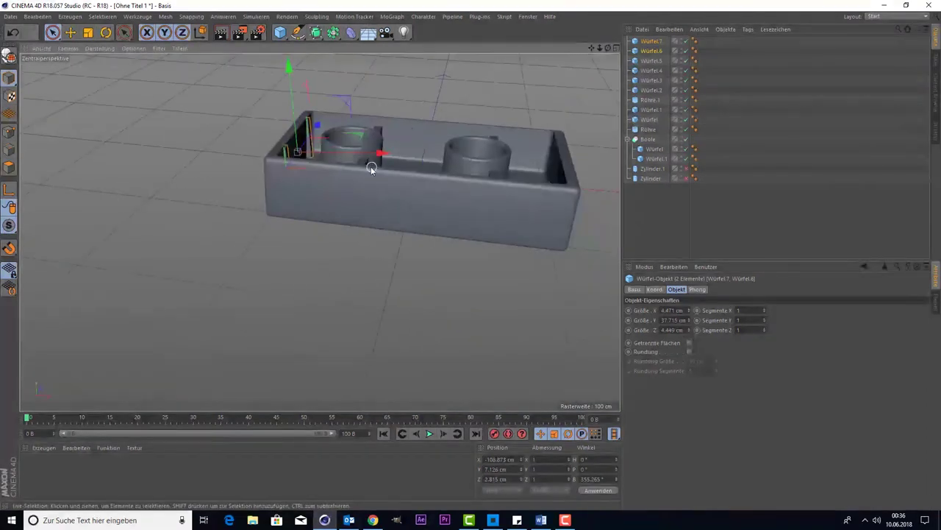
left_click_drag(386, 162, 612, 115)
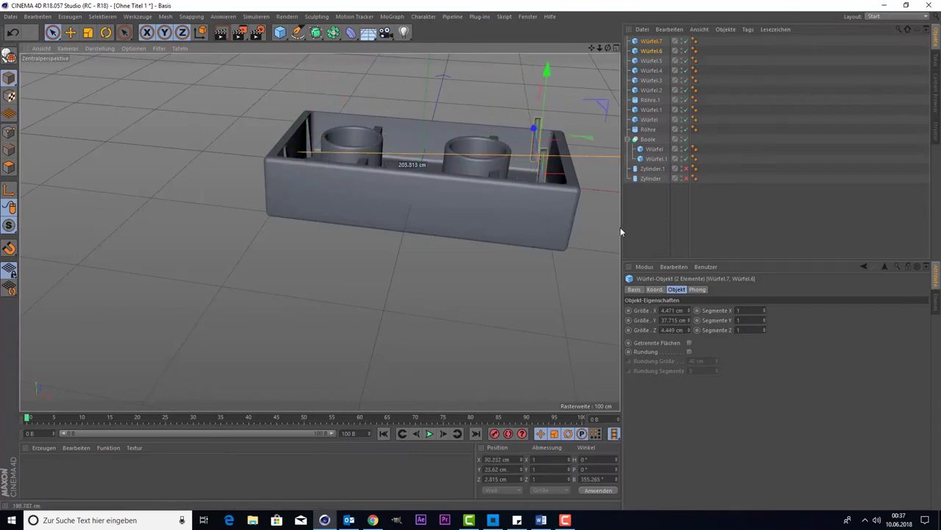
left_click_drag(563, 96, 557, 117)
scroll(572, 105, "up", 2)
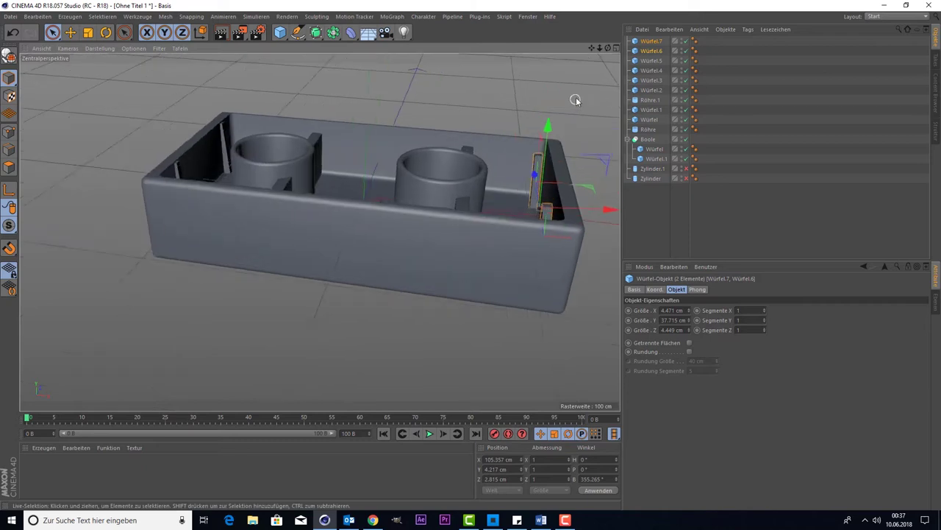
scroll(575, 100, "up", 2)
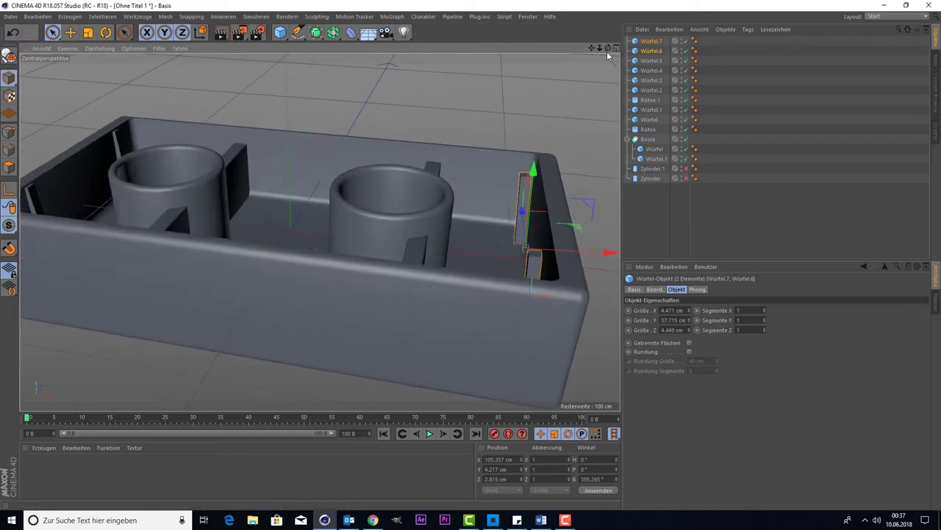
Turn Würfel.6 and Würfel.7 to about 4° heading and slide them to X ≈ 109 cm
left_click_drag(607, 52, 559, 70)
mouse_move(319, 232)
left_mouse_down()
mouse_move(592, 55)
mouse_move(574, 89)
left_mouse_up()
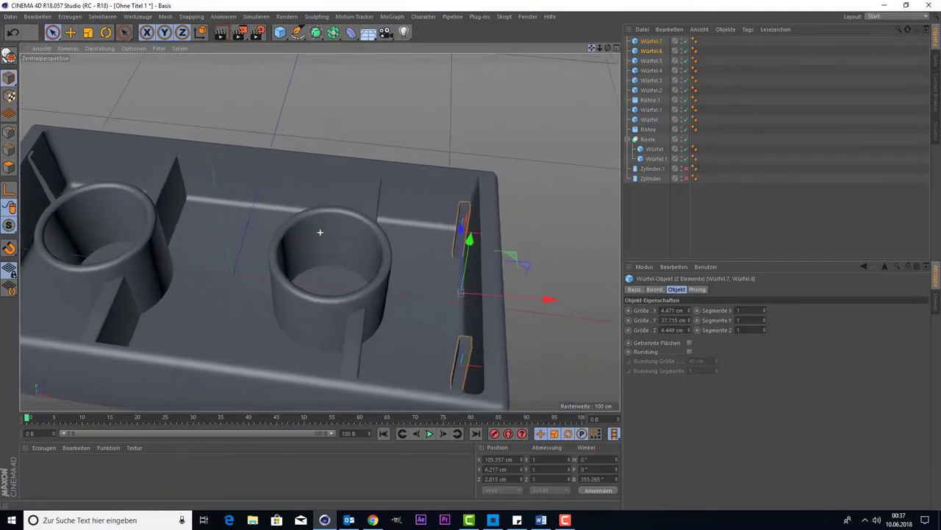
left_click(106, 32)
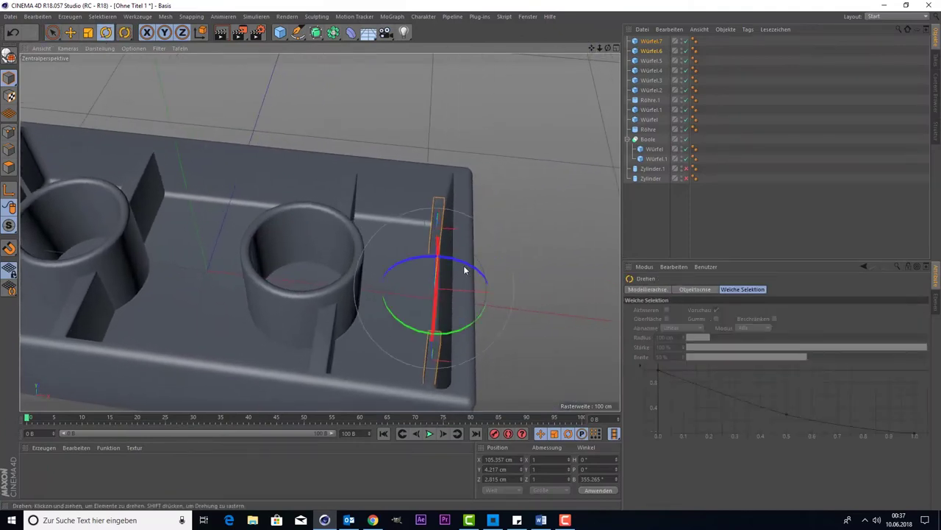
mouse_move(467, 270)
left_mouse_down()
mouse_move(458, 272)
mouse_move(478, 274)
left_mouse_up()
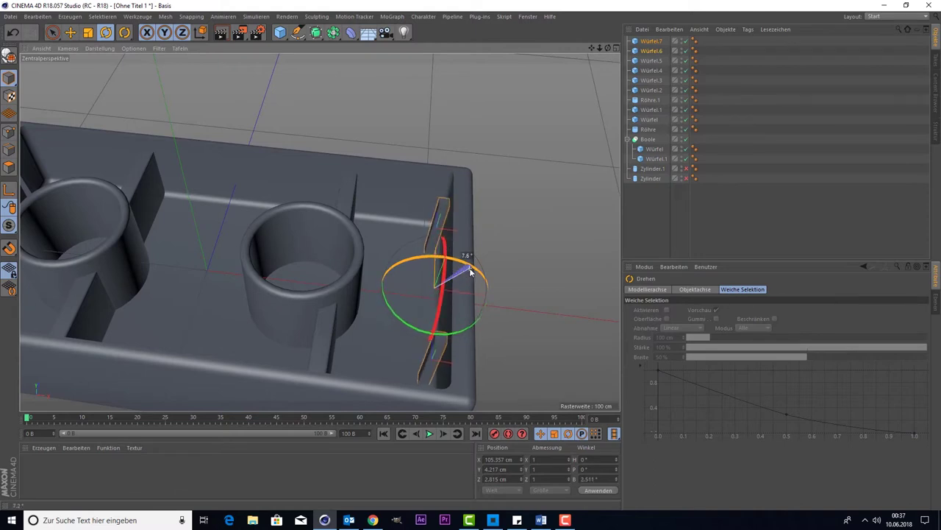
left_click_drag(478, 274, 474, 271)
left_click(52, 31)
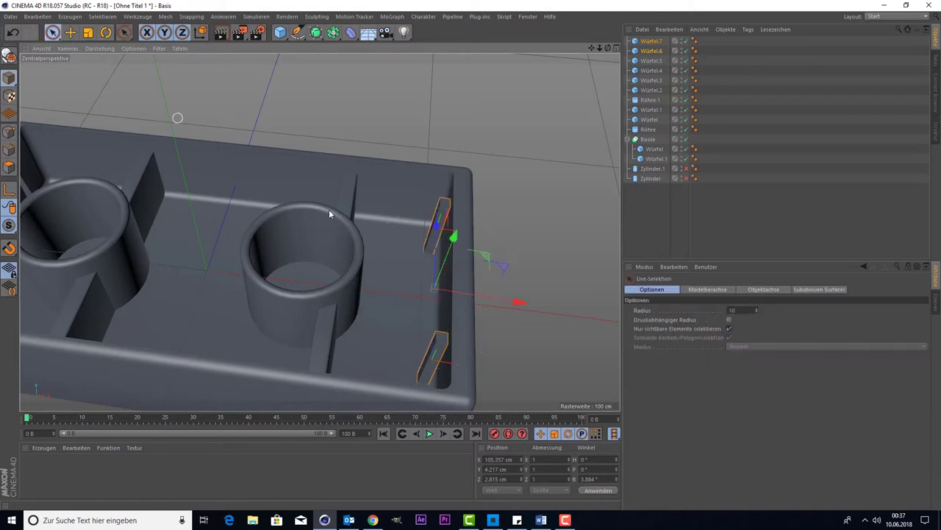
left_click_drag(458, 288, 463, 295)
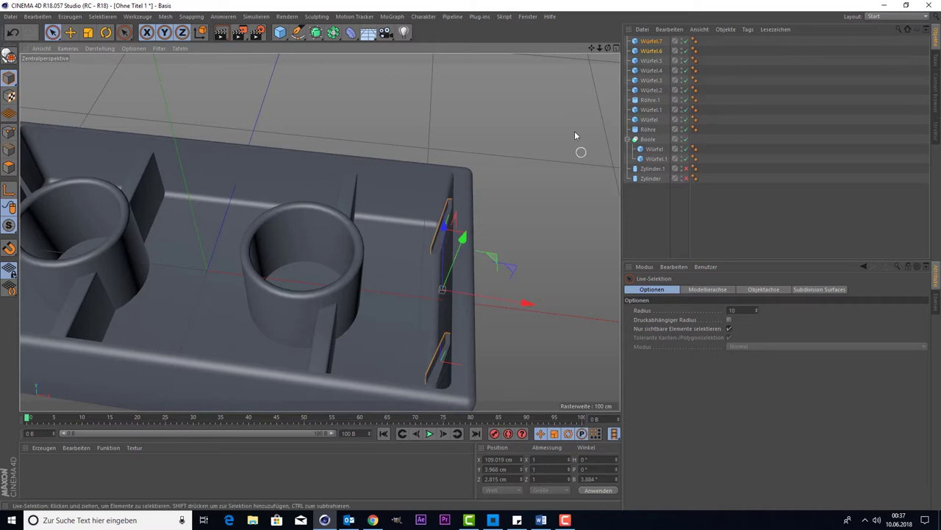
mouse_move(607, 48)
left_mouse_down()
mouse_move(547, 100)
mouse_move(576, 84)
left_mouse_up()
Select all the brick's parts and group them under a Null with Alt+G
mouse_move(658, 221)
left_mouse_down()
mouse_move(642, 28)
mouse_move(645, 35)
left_mouse_up()
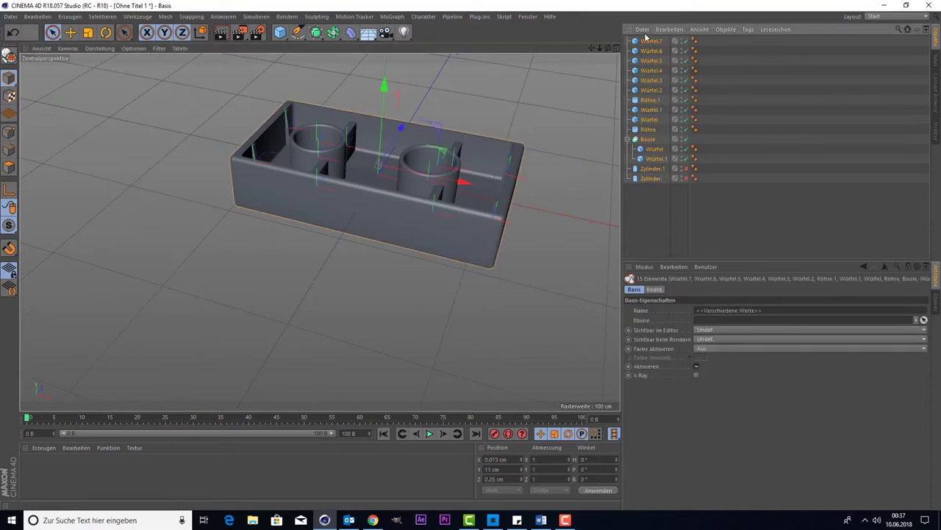
left_click(660, 211)
left_click_drag(660, 211, 629, 39)
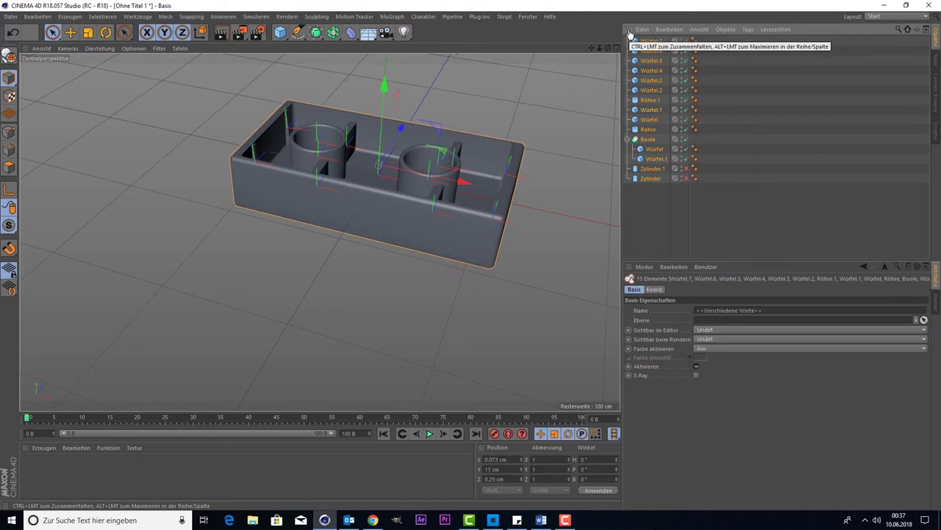
key("alt+g")
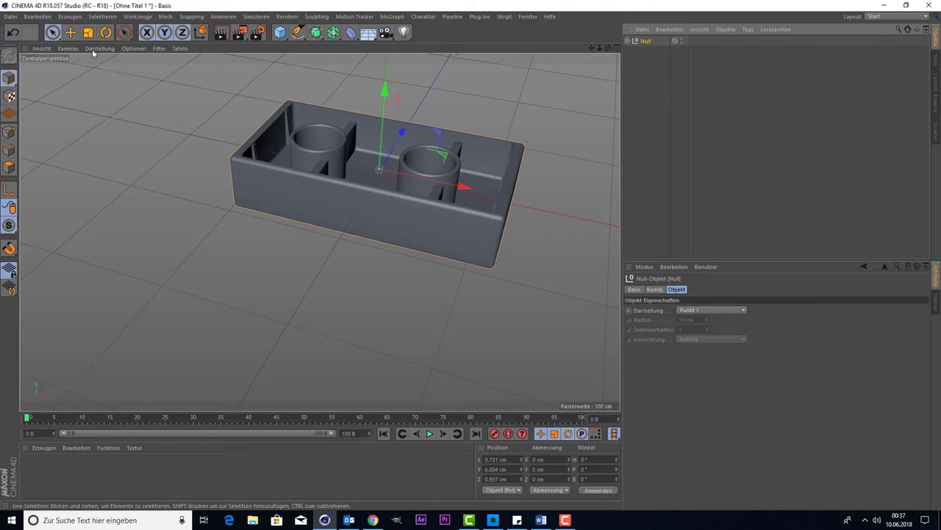
Flip the Null group 180° in pitch and expand it to list its parts
left_click(106, 31)
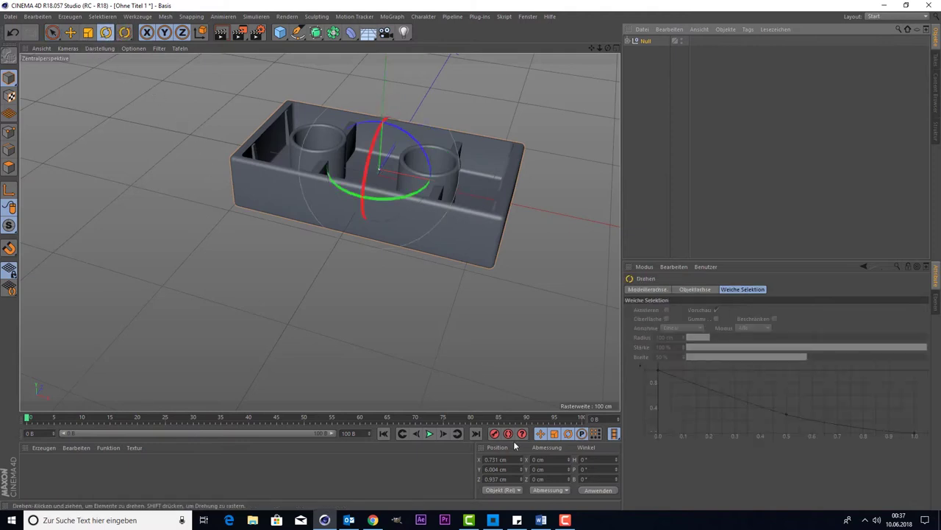
left_click(588, 469)
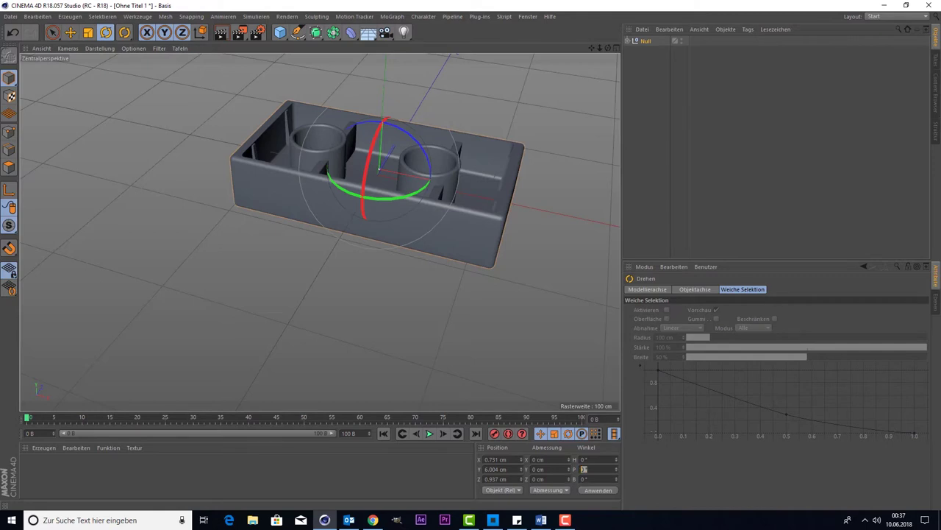
type("180")
key("Return")
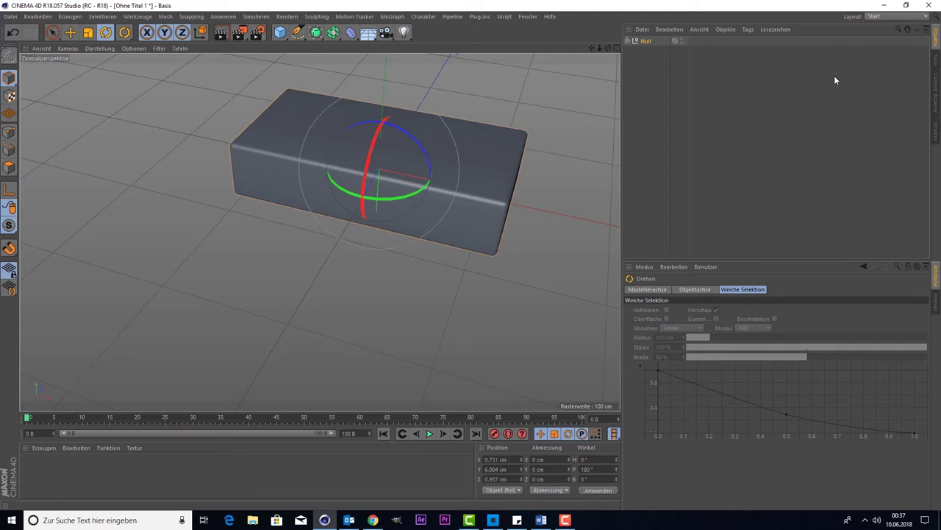
left_click(628, 41)
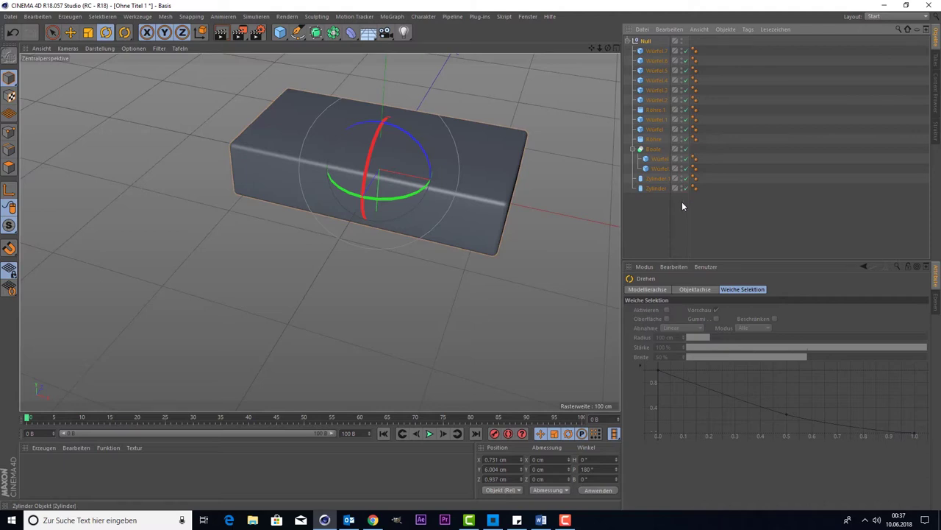
Move Zylinder and Zylinder.1 up along Y to about 42.7 cm on the brick's top
left_click_drag(652, 196, 661, 178)
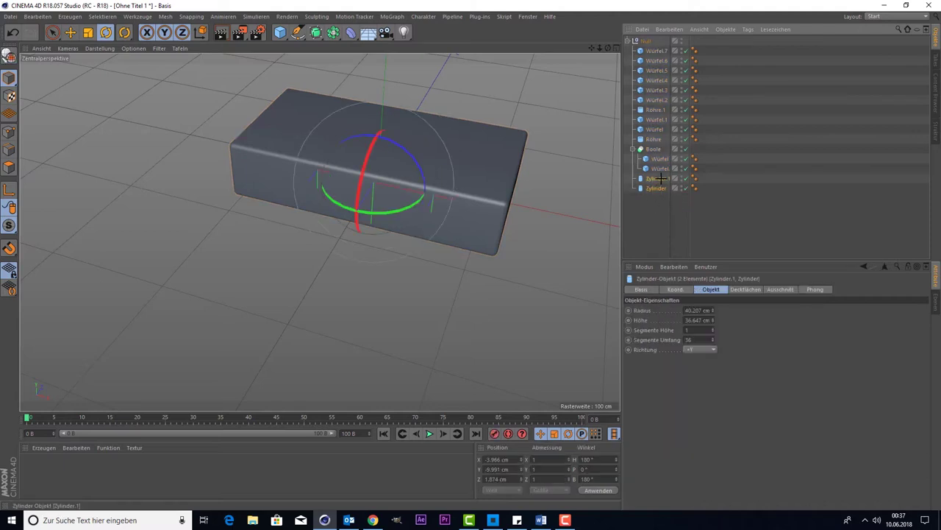
left_click(52, 31)
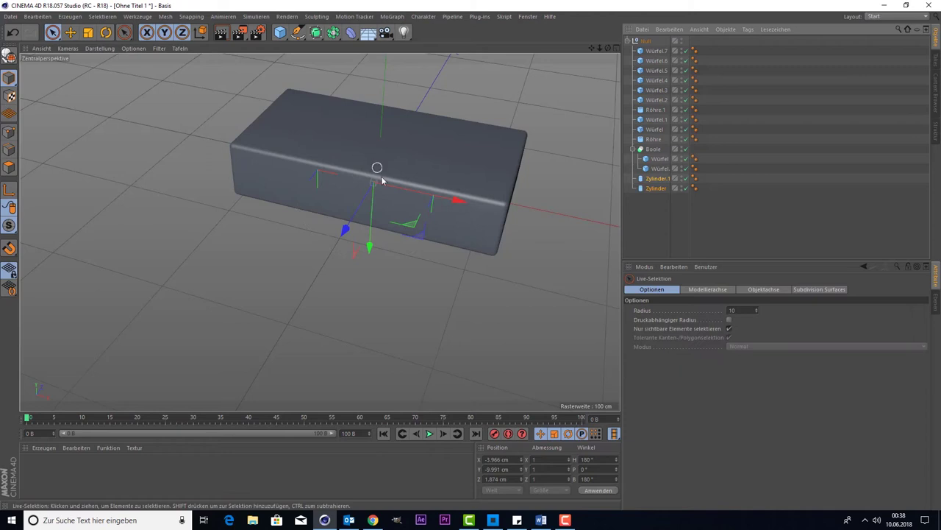
left_click_drag(374, 218, 377, 156)
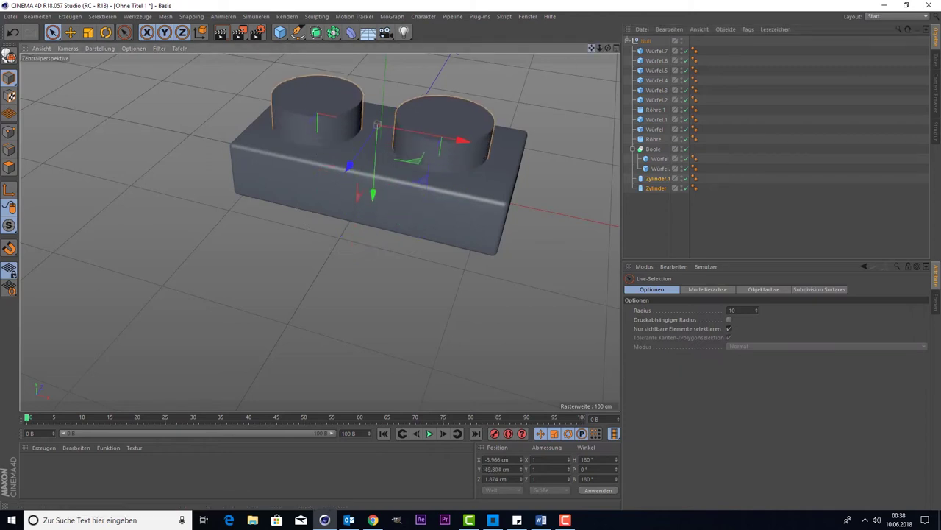
middle_click_drag(456, 52, 414, 109, "alt")
mouse_move(337, 217)
left_mouse_down()
mouse_move(330, 239)
mouse_move(331, 223)
left_mouse_up()
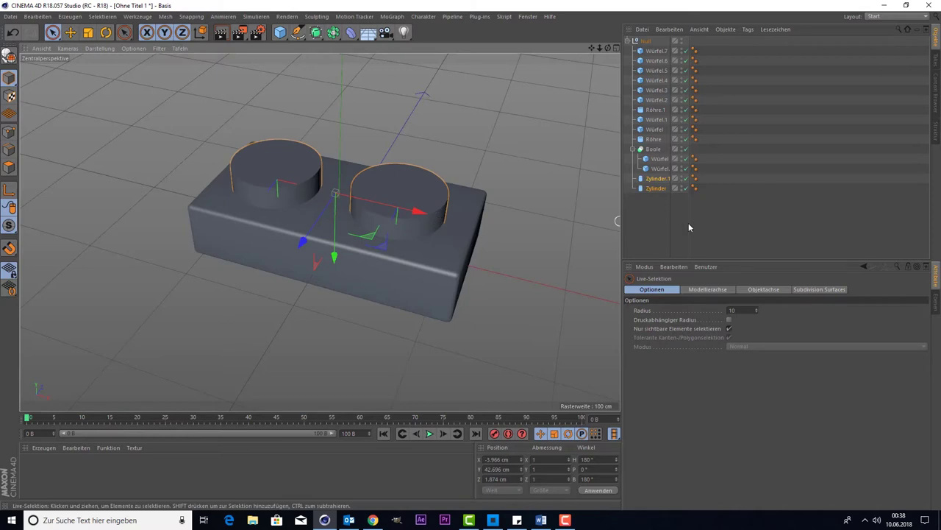
Inspect the studs, then reselect both cylinders in the Object Manager
left_click(449, 143)
left_click_drag(461, 165, 461, 164, "alt")
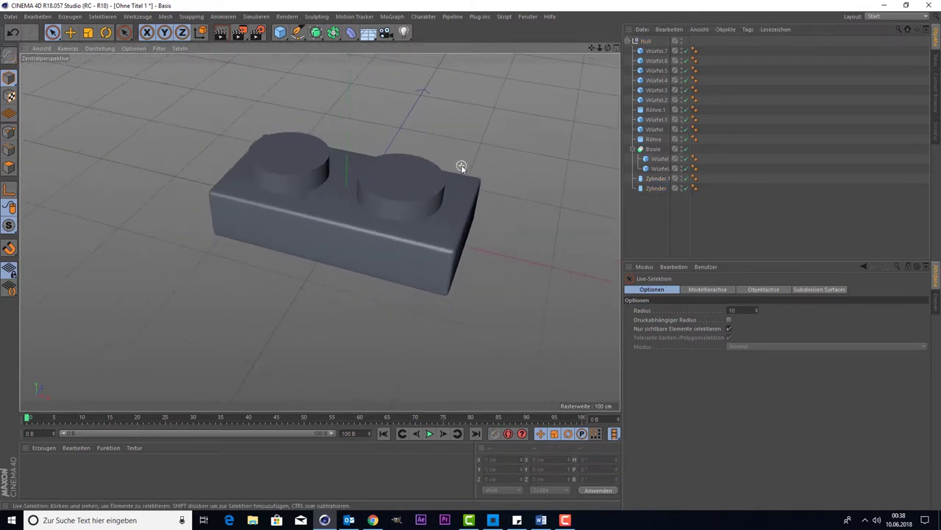
left_click(365, 208)
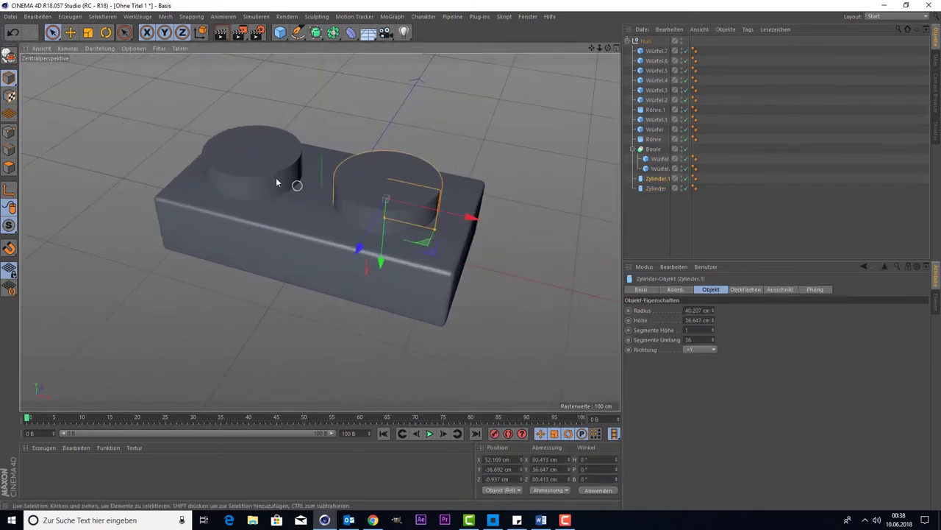
left_click(649, 189, "ctrl")
scroll(365, 176, "down", 3)
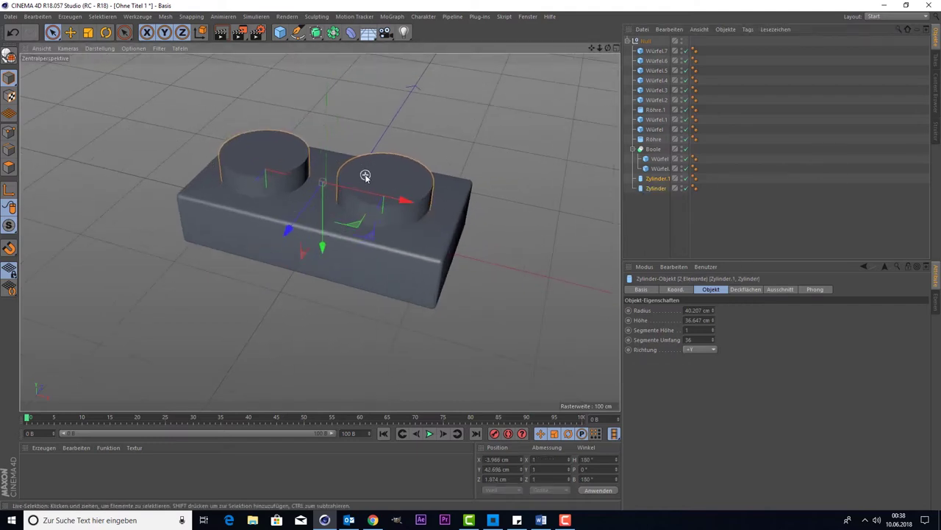
scroll(366, 176, "down", 2)
scroll(365, 177, "up", 4)
scroll(365, 176, "down", 4)
scroll(366, 177, "up", 3)
scroll(365, 177, "down", 2)
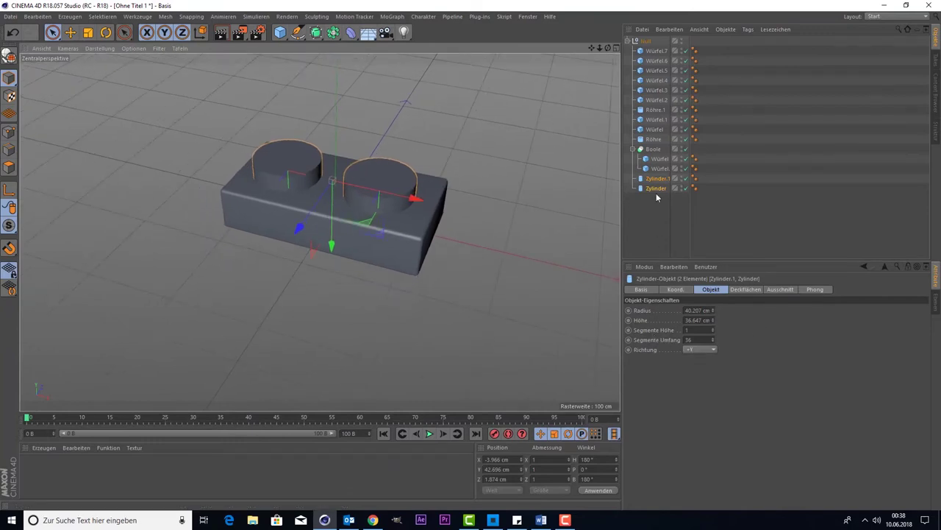
left_click(656, 189)
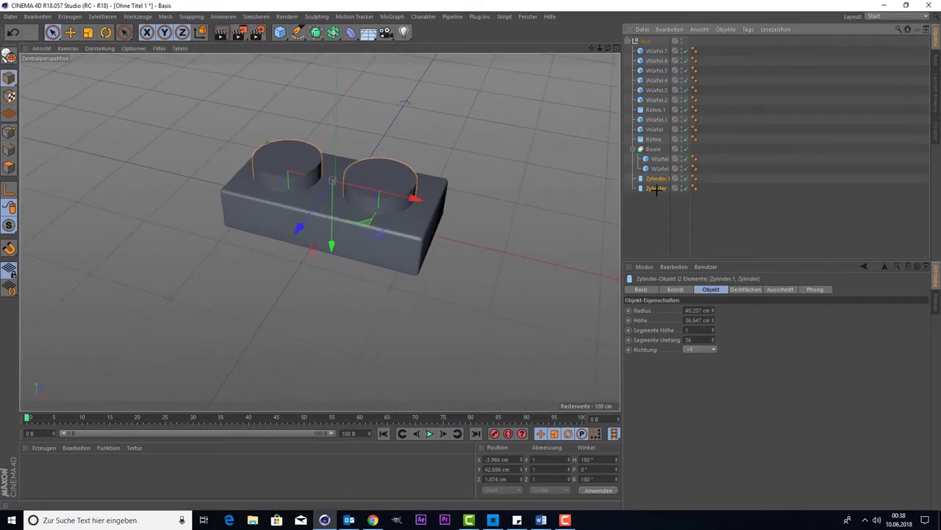
Enable Rundung on both cylinder caps with 26 segments and a 4 cm radius
left_click(674, 290)
left_click(709, 289)
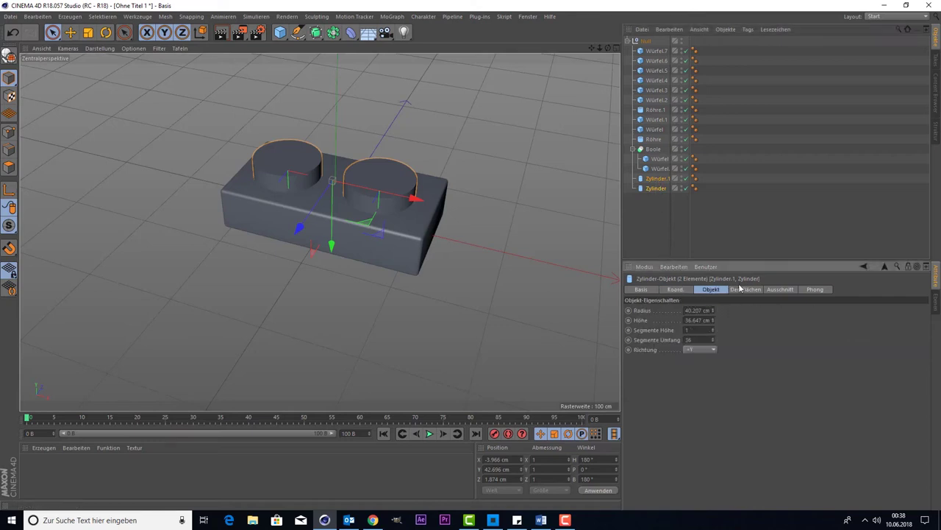
left_click(743, 289)
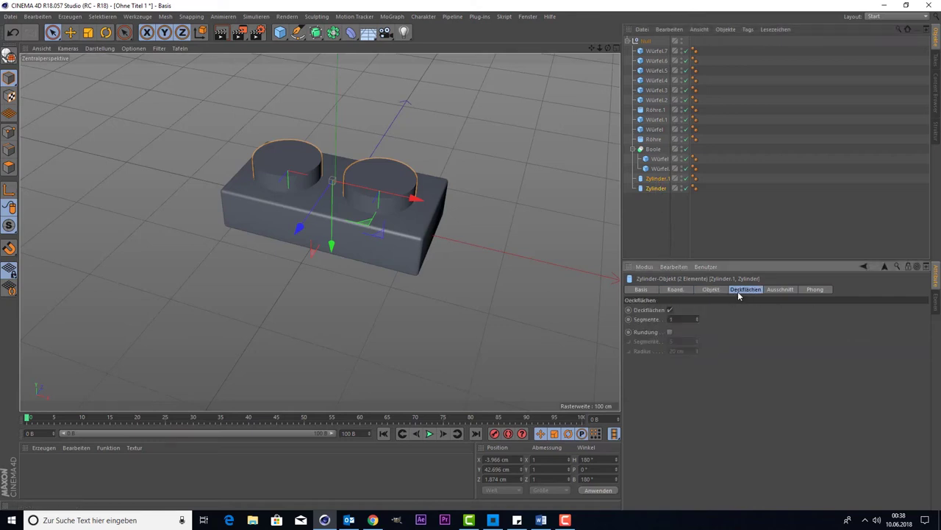
left_click(669, 332)
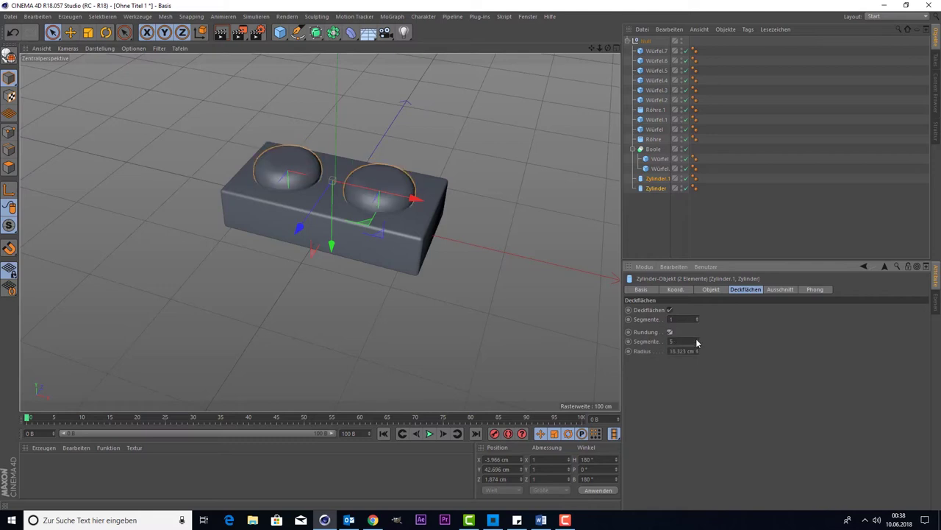
mouse_move(696, 343)
left_mouse_down()
mouse_move(696, 356)
mouse_move(696, 323)
mouse_move(697, 364)
mouse_move(697, 345)
left_mouse_up()
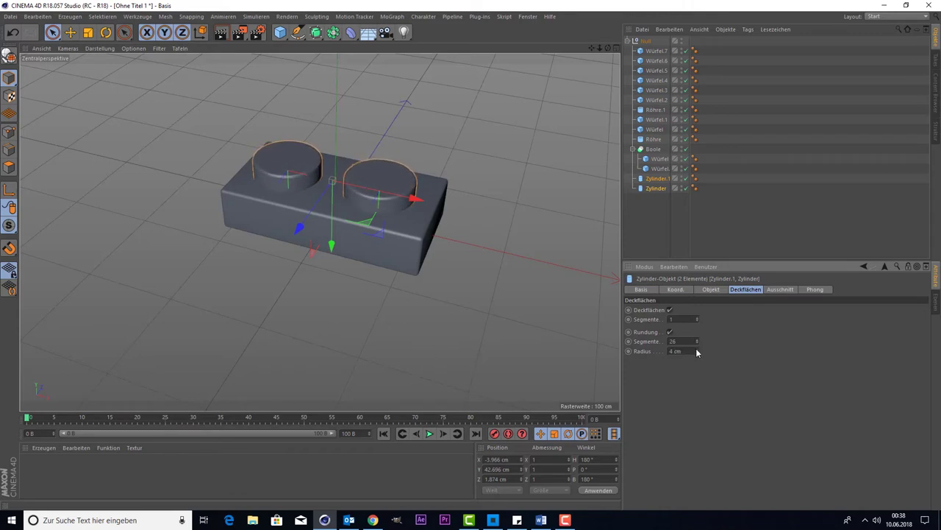
left_click(645, 219)
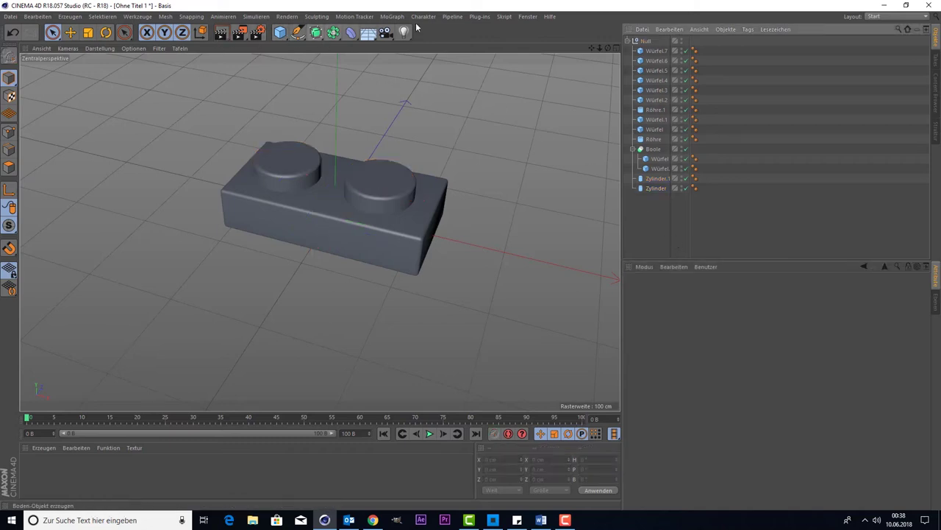
Undo stray rotations and set the MoText pitch (P) to -90° so it lies flat
left_click(392, 16)
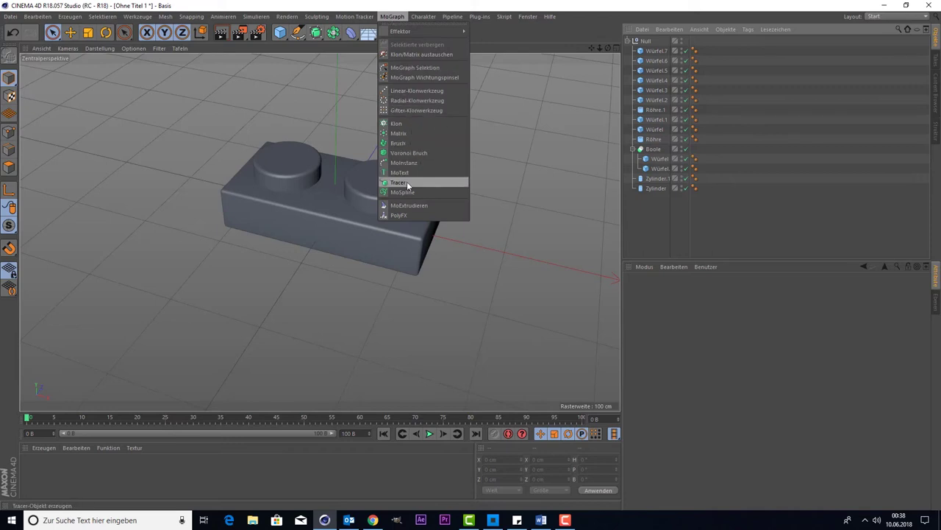
key("Escape")
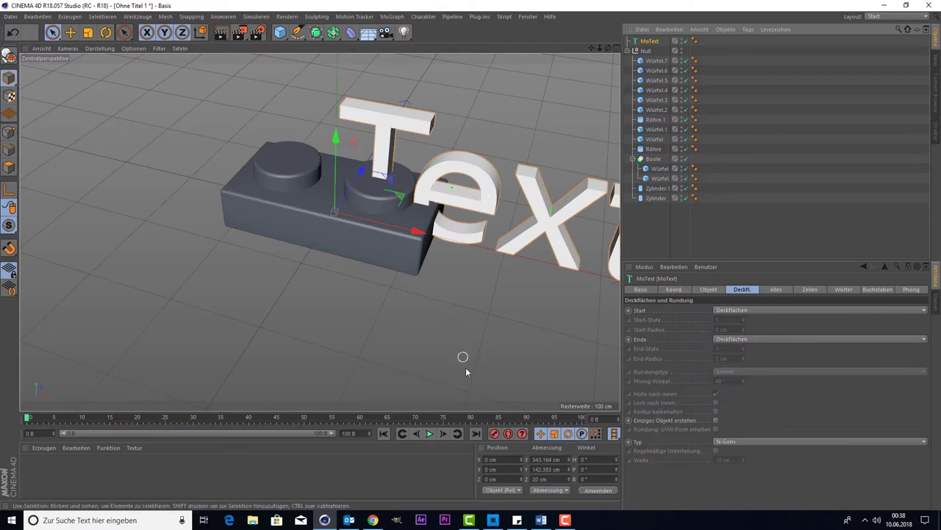
left_click(106, 31)
left_click_drag(329, 197, 322, 211)
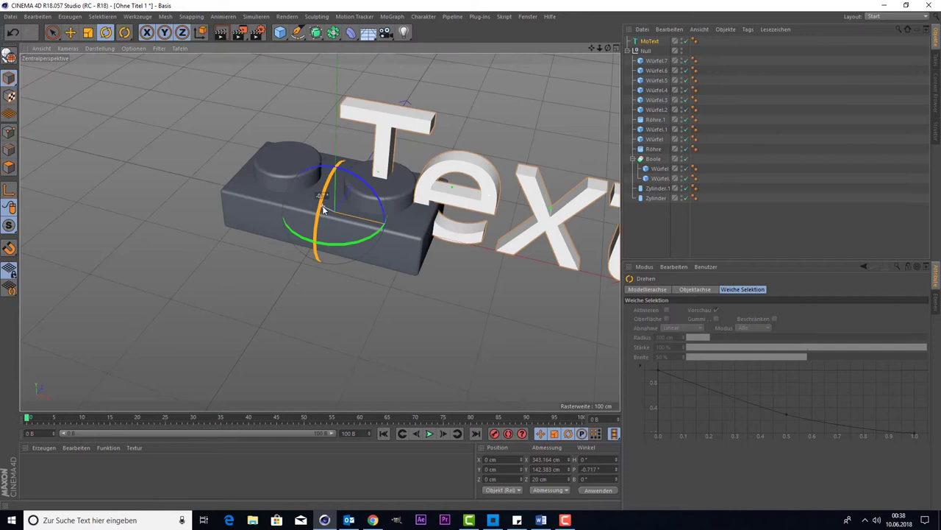
key("ctrl+z")
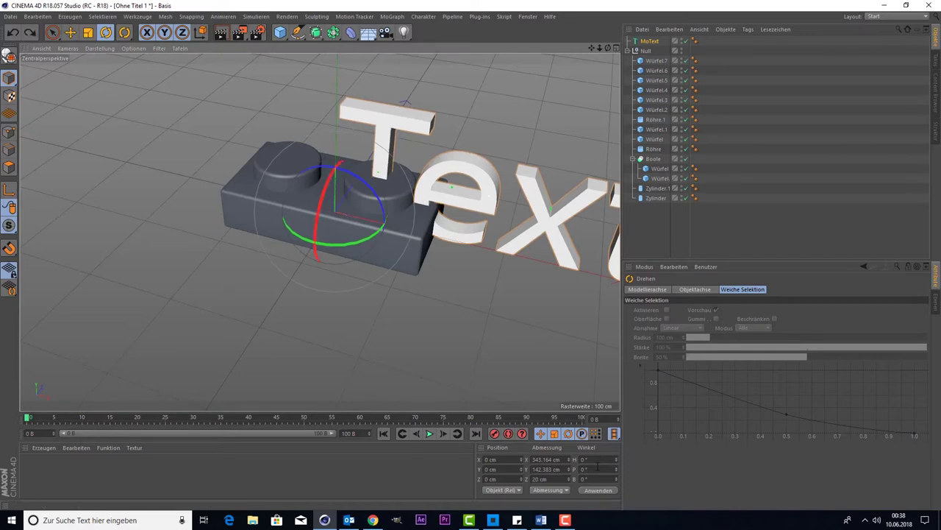
left_click(592, 468)
type("90")
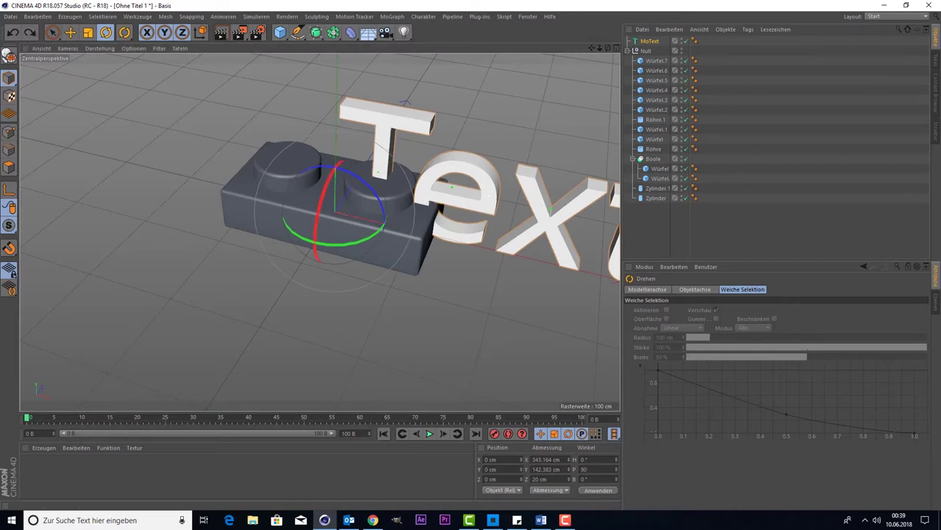
key("Return")
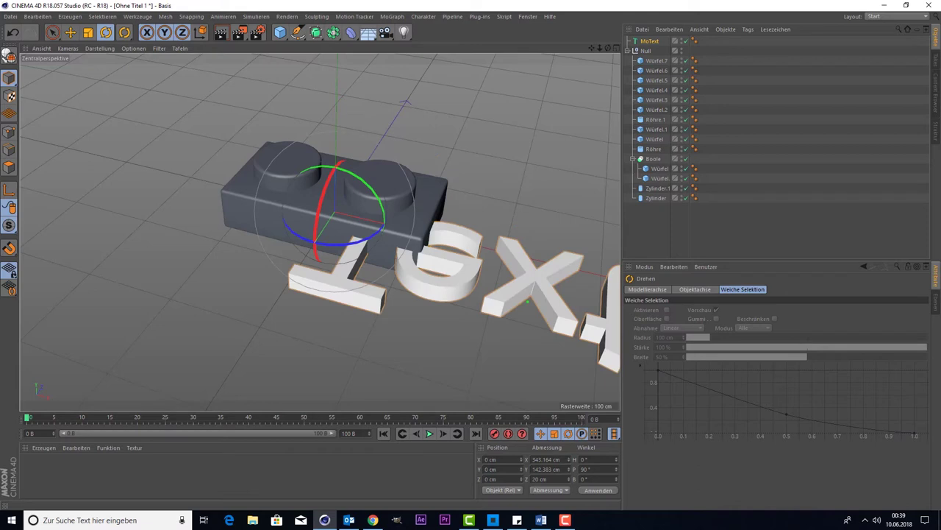
key("ctrl+z")
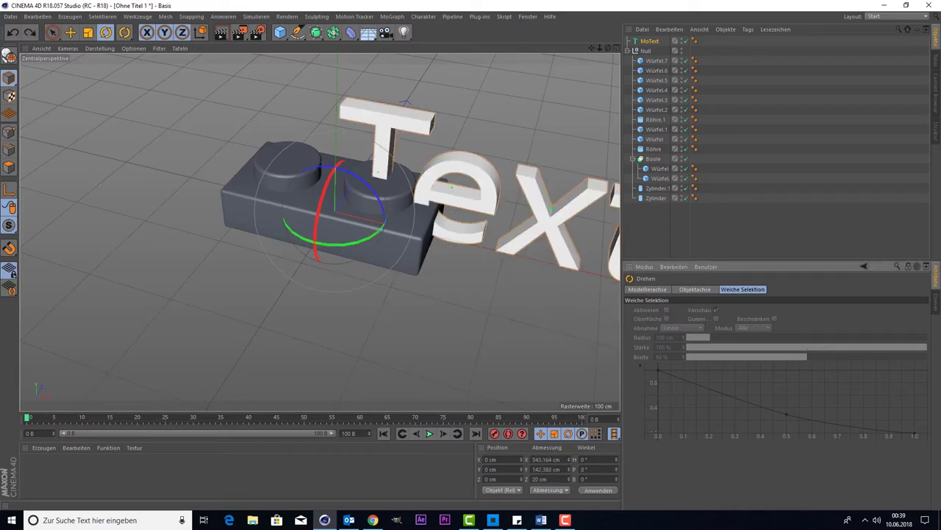
left_click(584, 468)
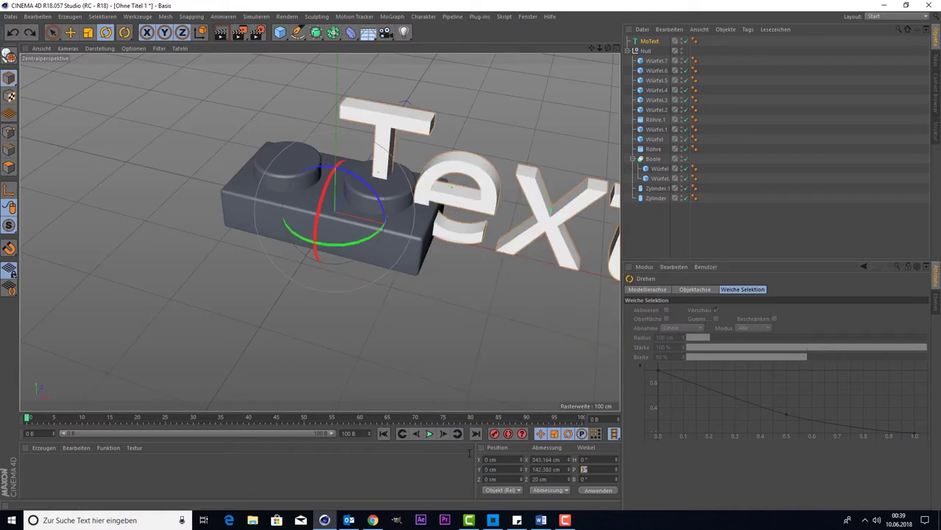
type("-90")
key("Return")
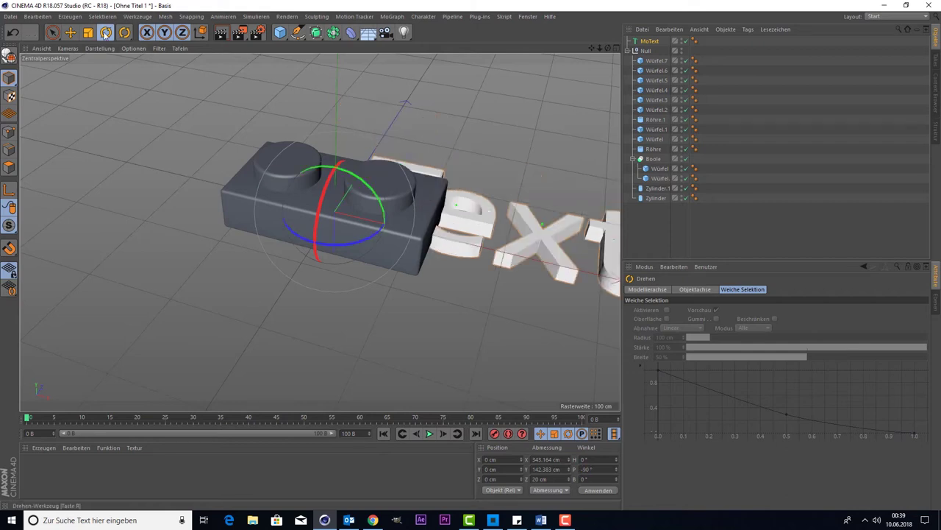
Shrink the text to about half size and raise it above the brick
left_click(88, 32)
left_click_drag(115, 84, 44, 85)
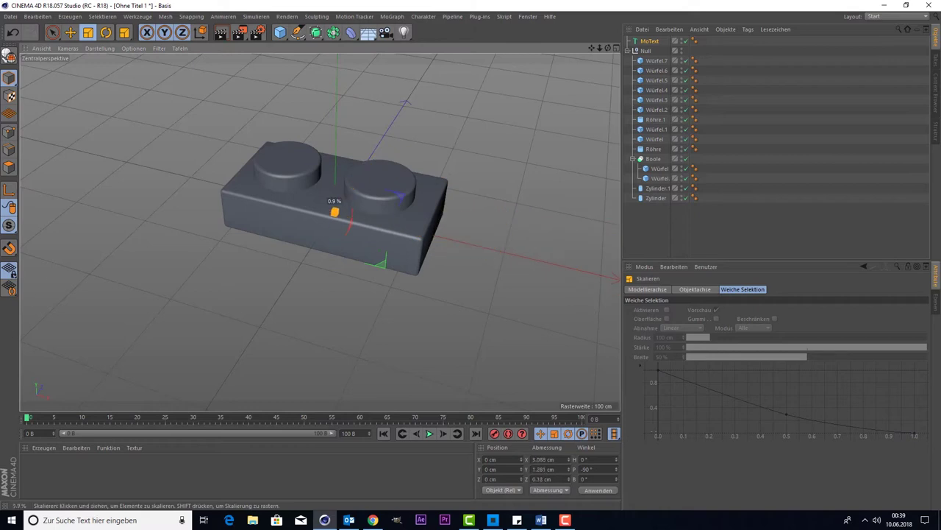
left_click(52, 33)
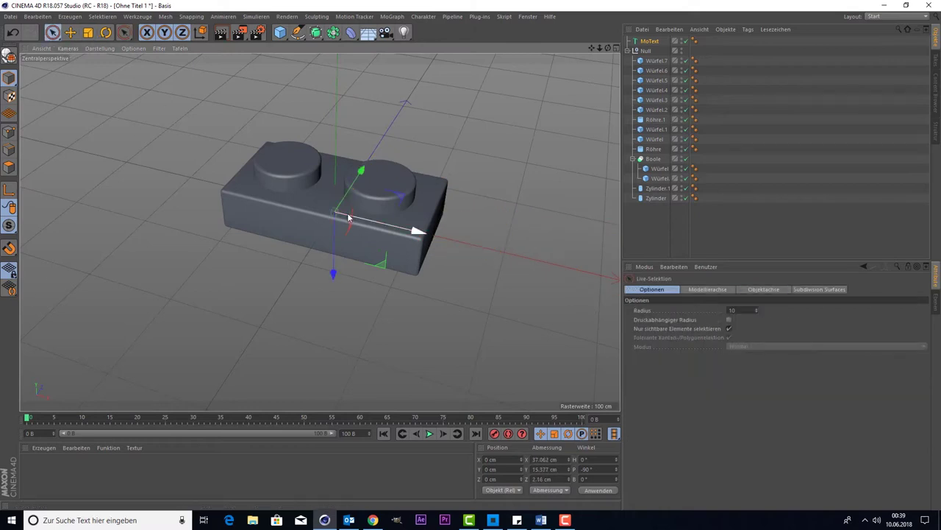
mouse_move(336, 272)
left_mouse_down()
mouse_move(314, 180)
mouse_move(423, 184)
mouse_move(408, 184)
left_mouse_up()
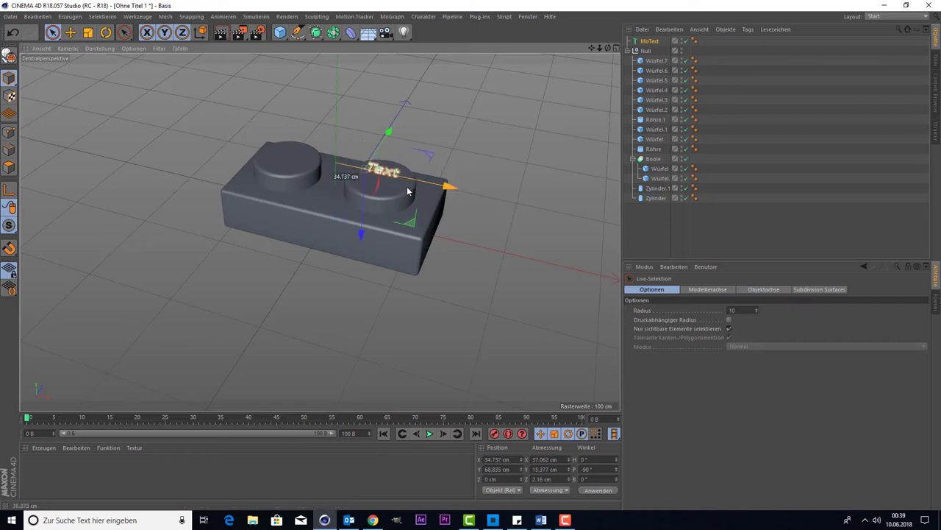
scroll(427, 130, "up", 2)
scroll(428, 129, "up", 3)
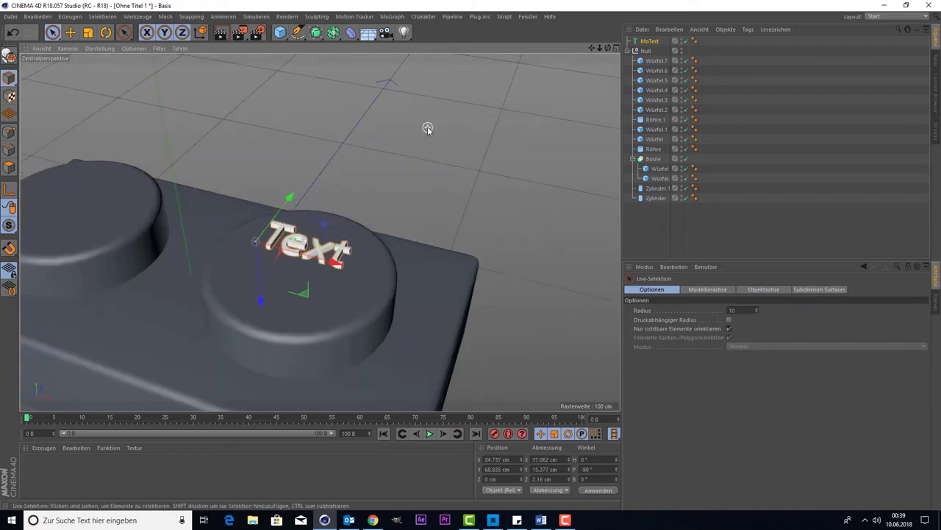
Enlarge the text and lower it onto the right stud's top
left_click(87, 32)
left_click_drag(118, 69, 286, 54)
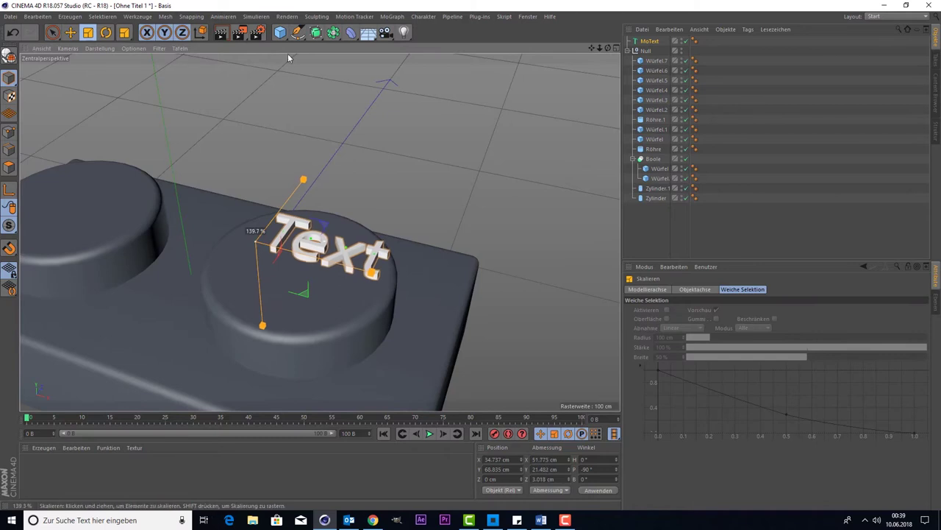
left_click(52, 32)
left_click_drag(328, 269, 305, 262)
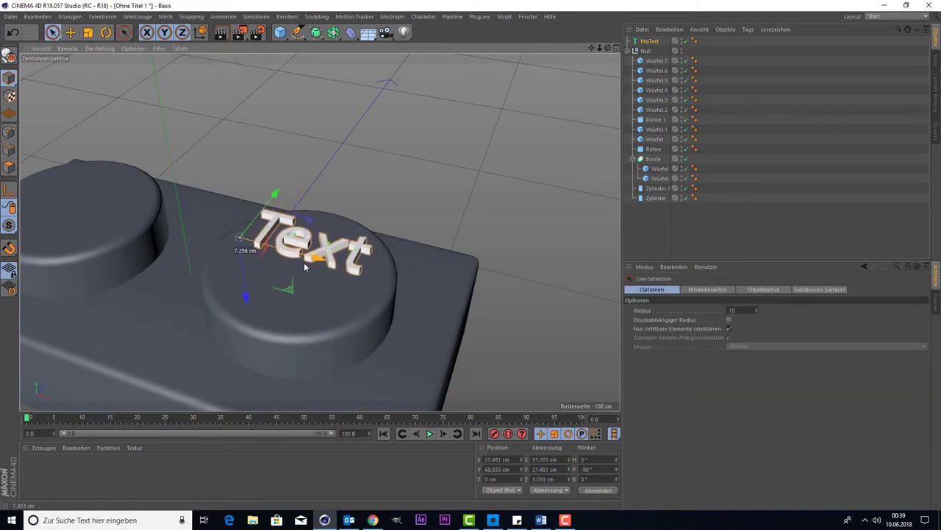
left_click_drag(244, 293, 235, 284)
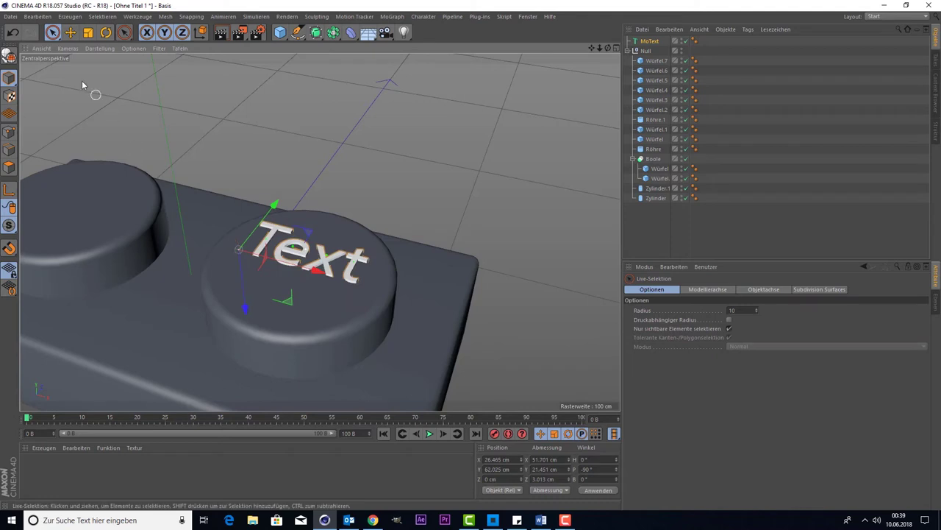
Scale the text to about 123% and centre it on the stud, about 55.3 × 22.9 × 3.2 cm
left_click(87, 33)
mouse_move(118, 114)
left_mouse_down()
mouse_move(214, 105)
mouse_move(47, 64)
left_mouse_up()
left_click(52, 32)
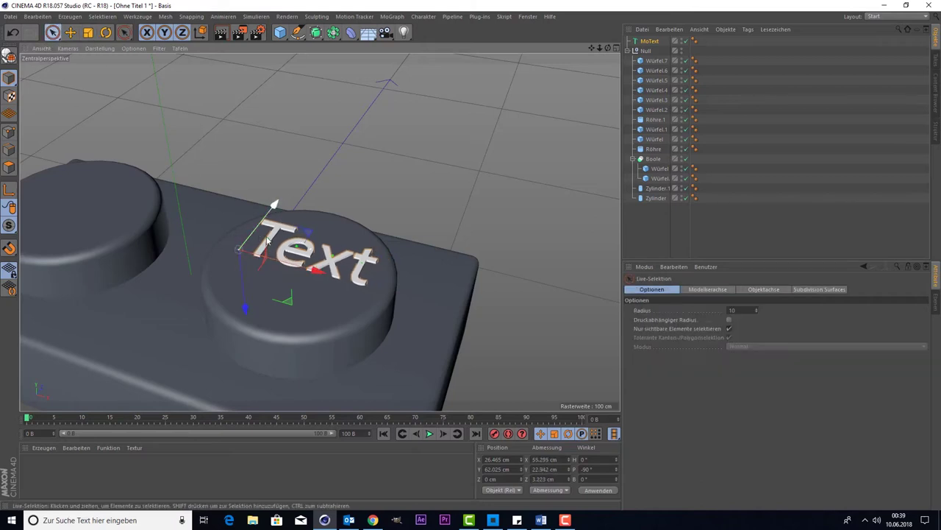
left_click_drag(318, 271, 294, 272)
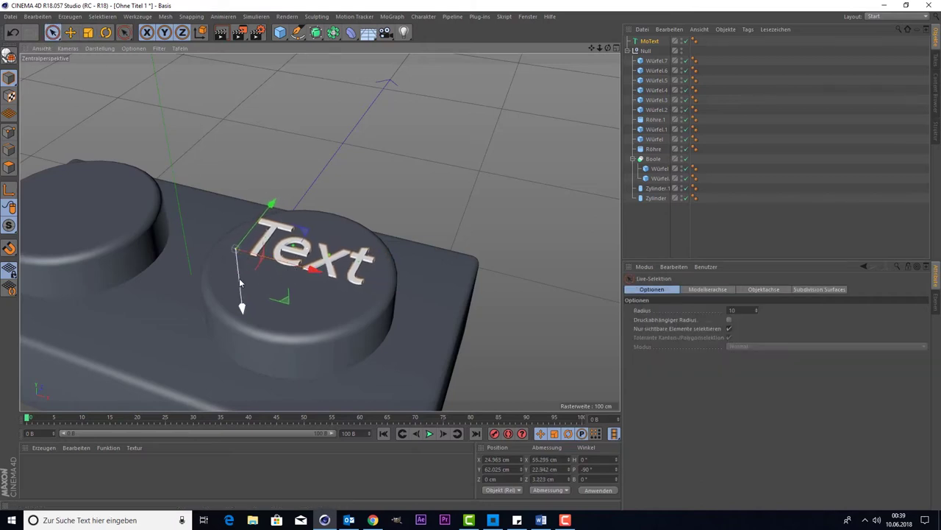
left_click_drag(266, 208, 224, 271)
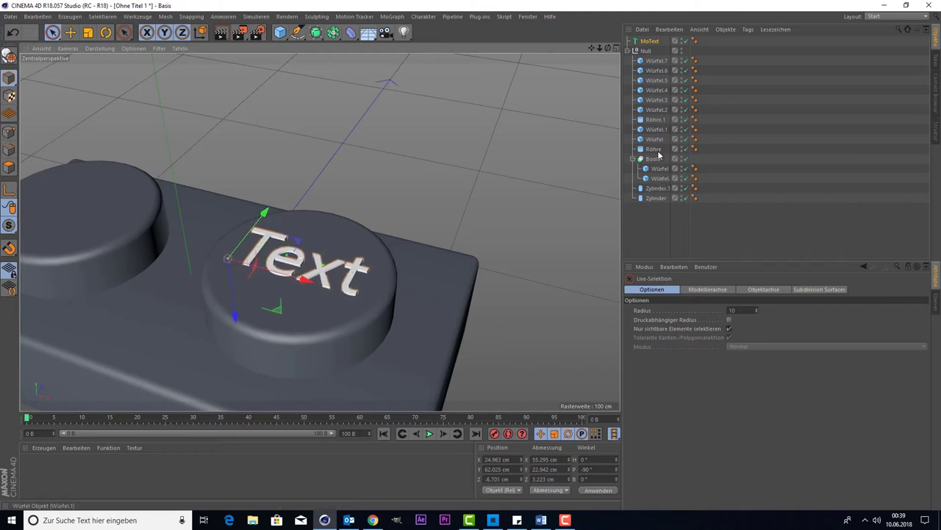
left_click(649, 41)
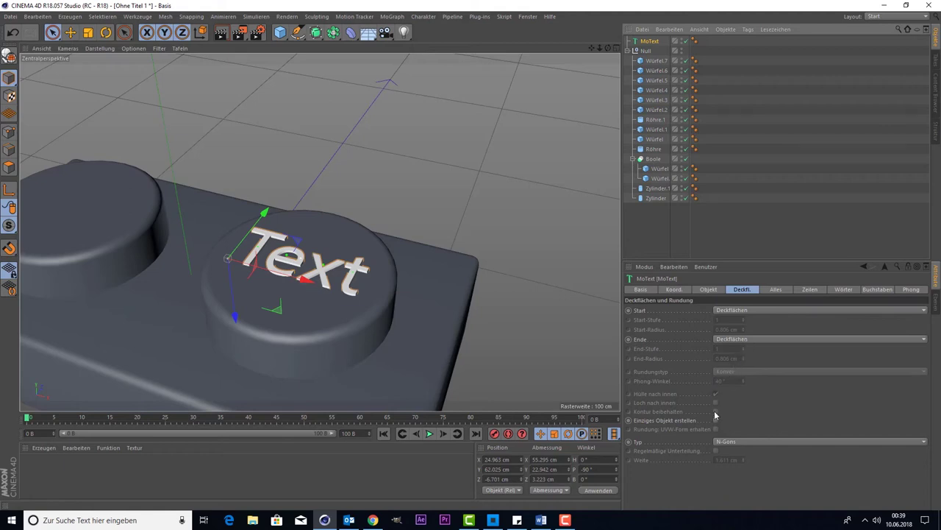
Try the Microsoft JhengHei UI Light font for the MoText
left_click(708, 290)
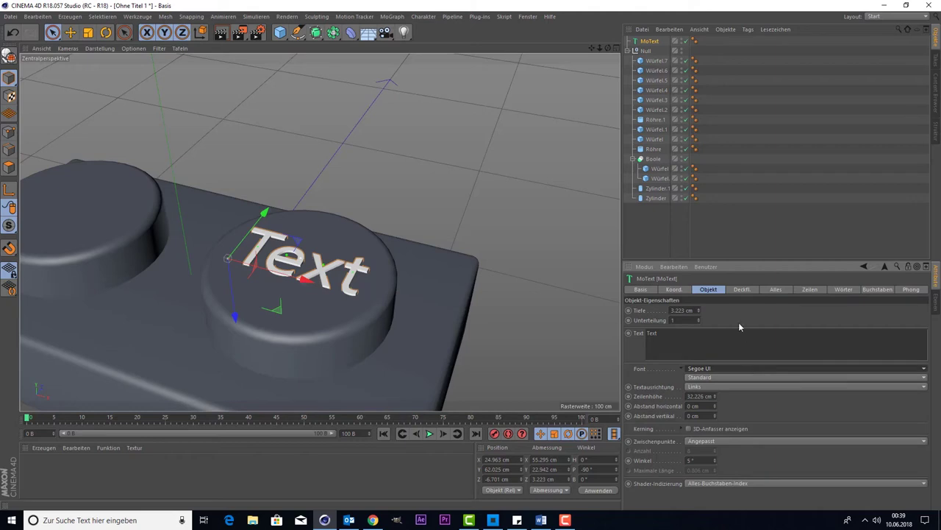
left_click(738, 368)
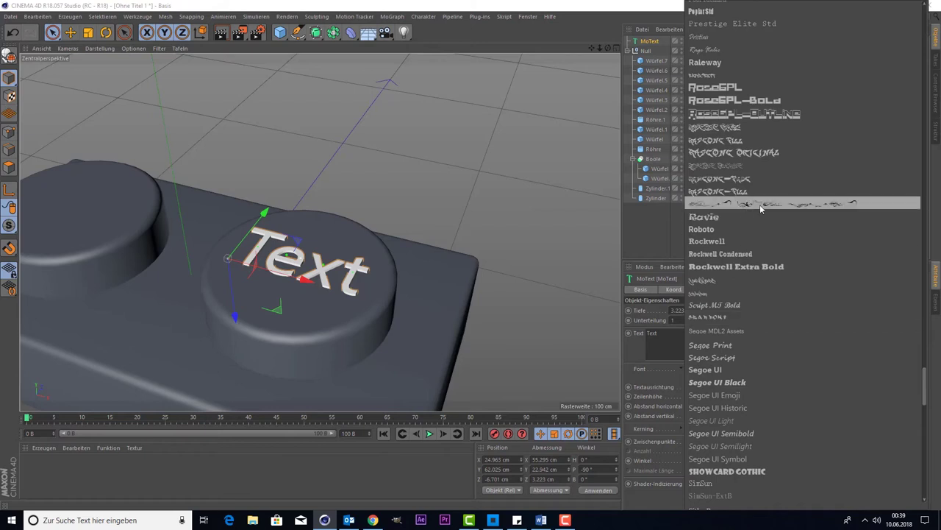
scroll(782, 169, "up", 5)
scroll(782, 157, "up", 5)
scroll(781, 157, "up", 1)
scroll(782, 157, "down", 1)
scroll(781, 157, "up", 1)
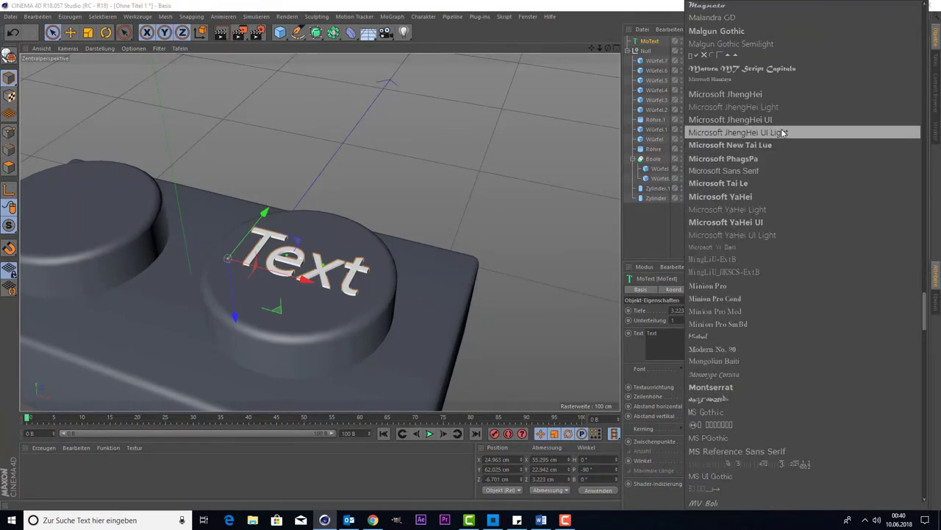
left_click(783, 133)
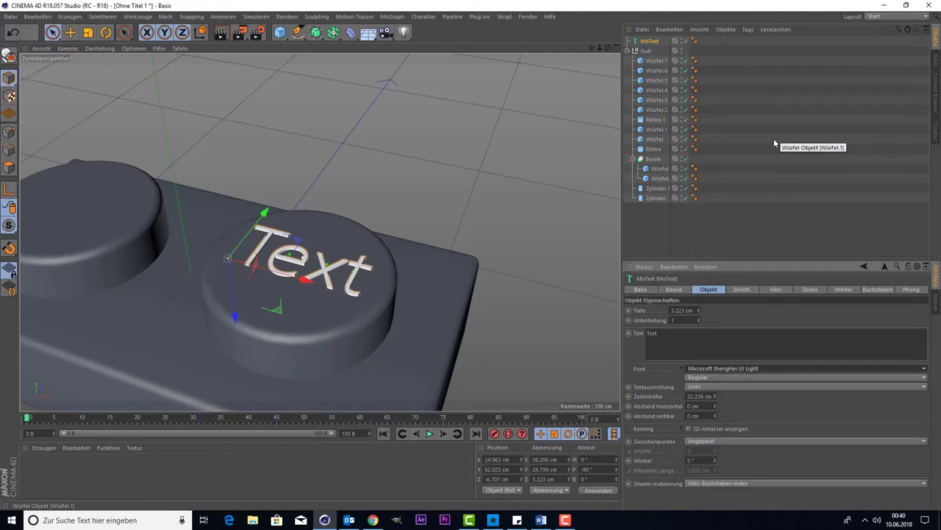
scroll(470, 231, "down", 5)
scroll(471, 231, "down", 3)
scroll(471, 232, "up", 5)
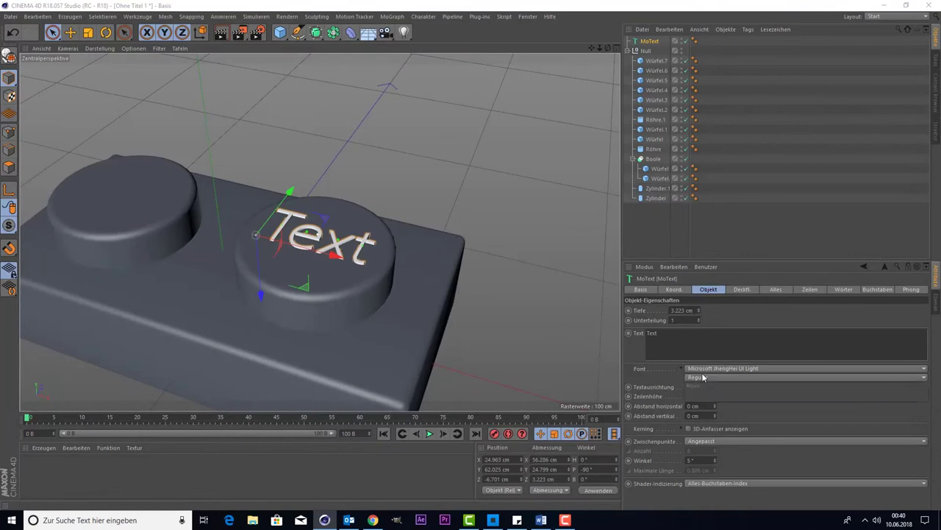
Try the Kozuka Gothic Pr6N L, HelveticaNeueLT Pro 23 UltLtEx and HelveticaNeue LT 47 LightCn fonts
left_click(713, 372)
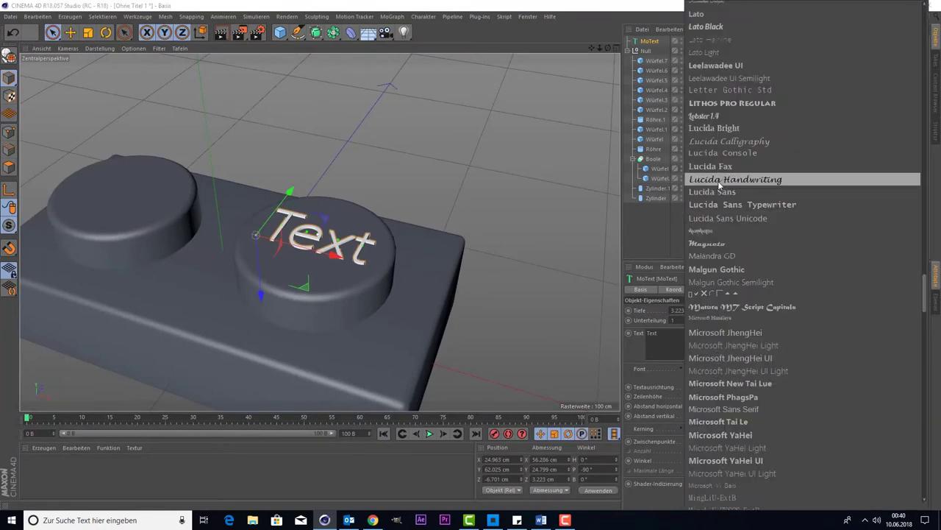
scroll(719, 185, "up", 8)
scroll(719, 185, "up", 2)
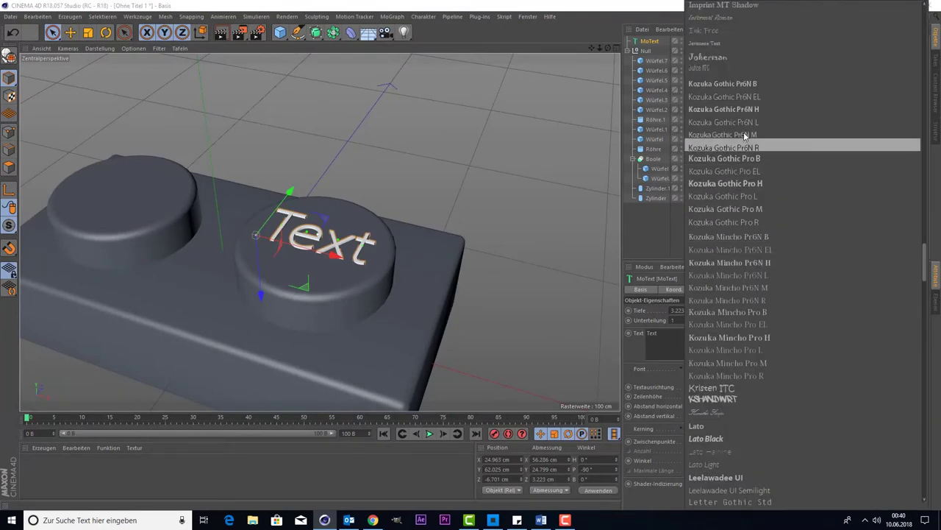
left_click(749, 121)
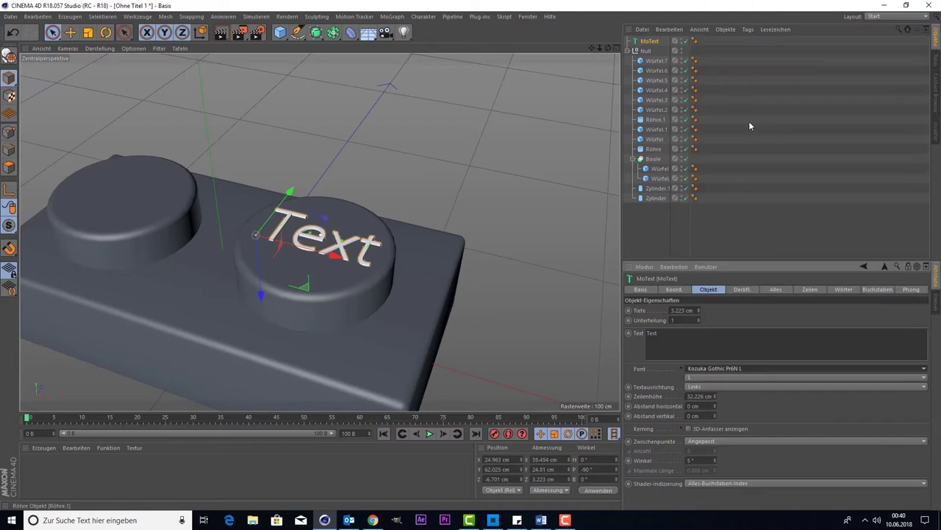
left_click(708, 369)
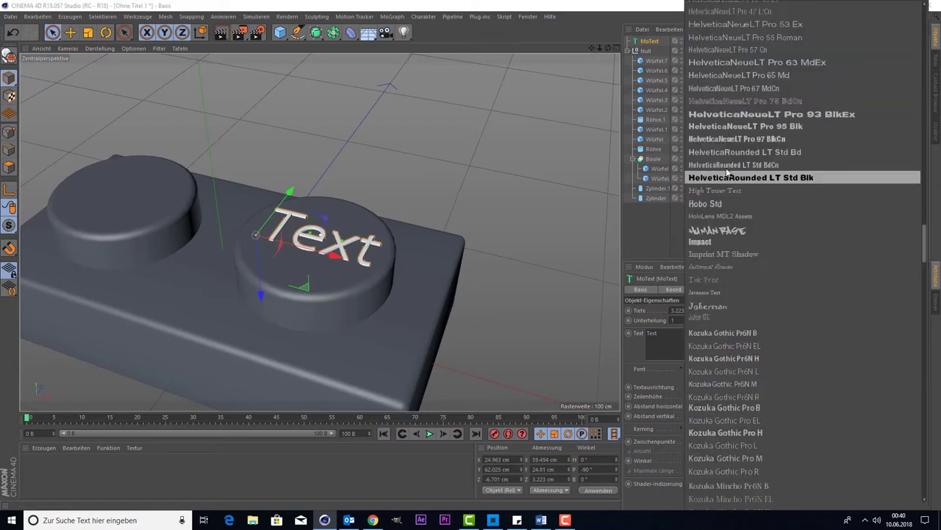
scroll(728, 173, "up", 5)
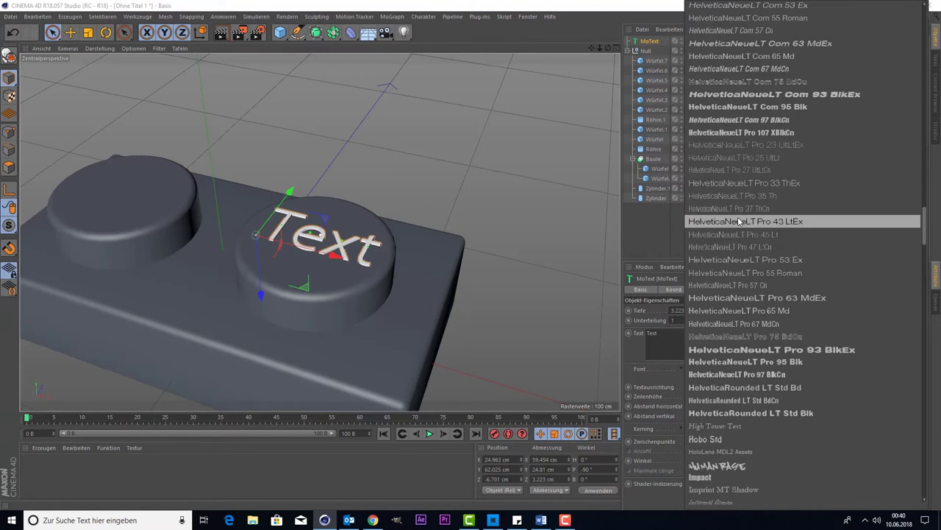
left_click(767, 146)
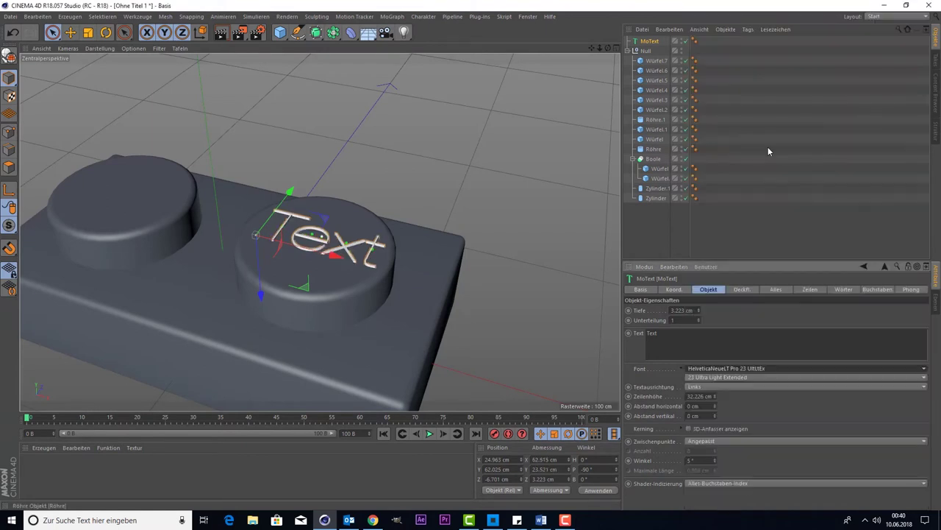
left_click(710, 369)
left_click(747, 91)
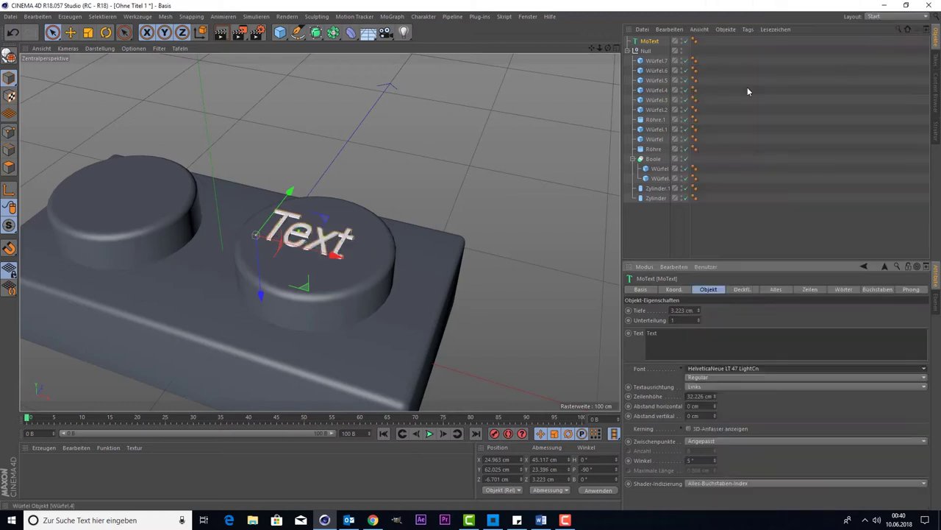
left_click(729, 376)
left_click(728, 374)
Set the font to Helvetica LT Std with the Bold Oblique style
left_click(730, 369)
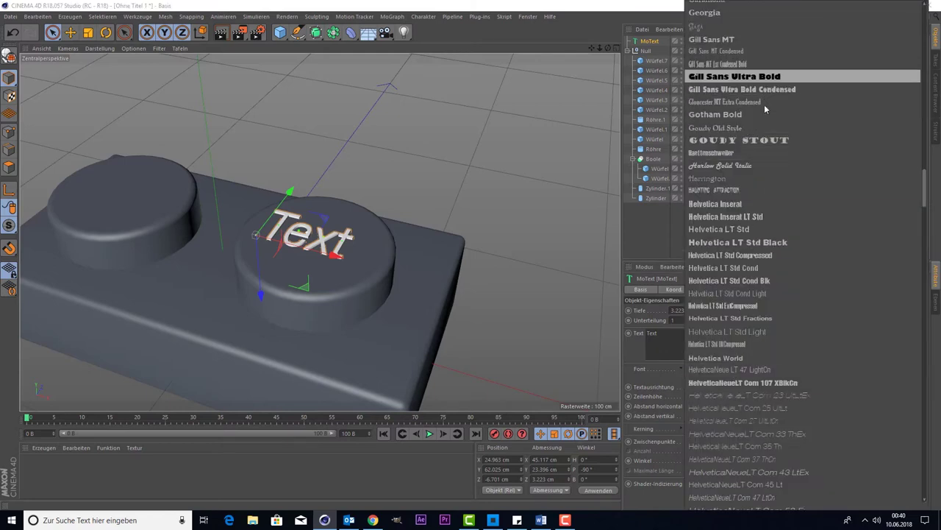
left_click(769, 230)
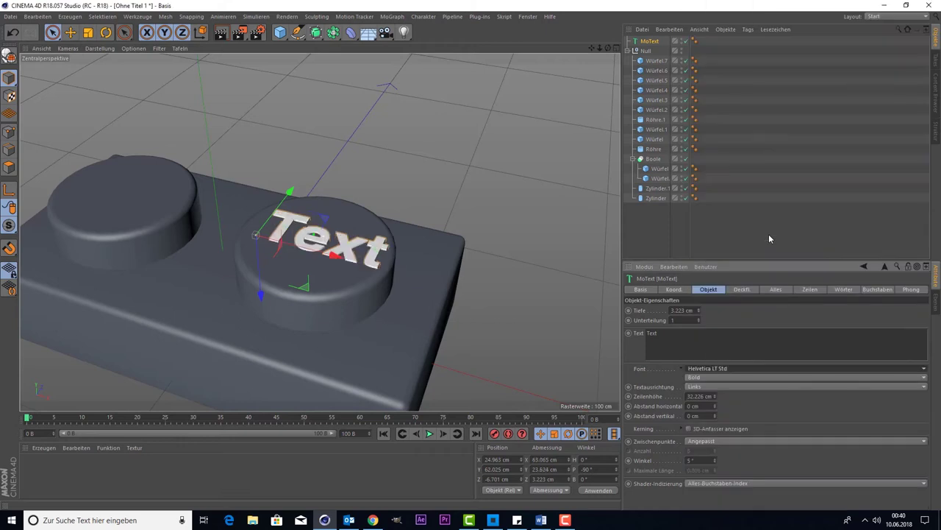
left_click(727, 377)
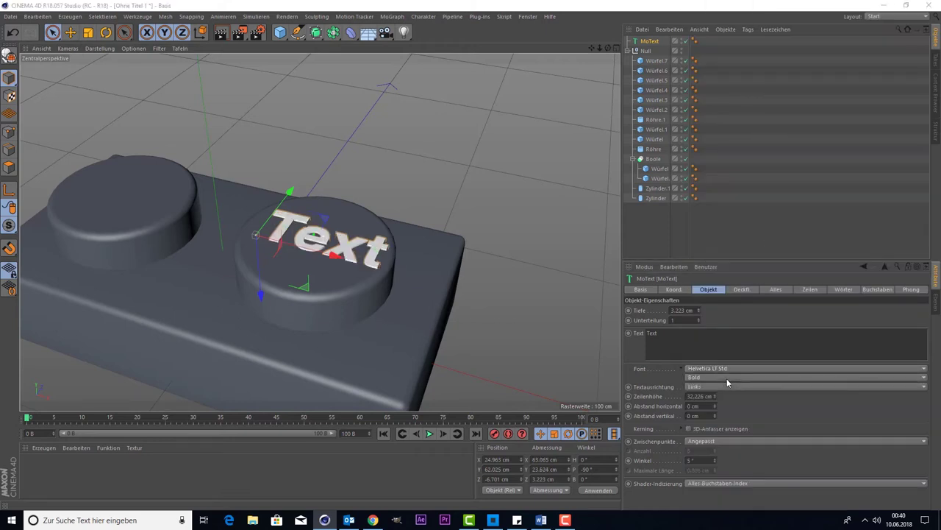
left_click(724, 400)
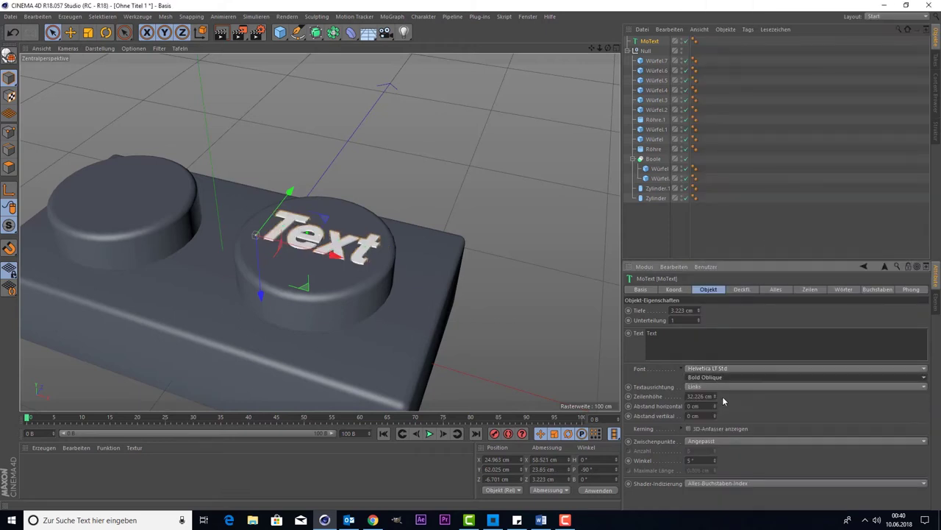
scroll(324, 236, "down", 5)
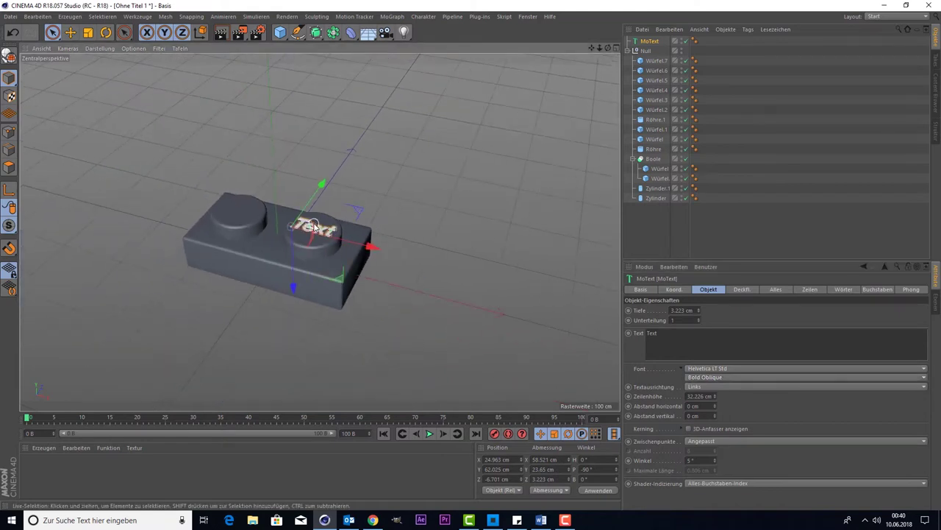
Correct the MoText wording from 'LOGO' to 'LEGO' and apply it in the viewport
scroll(443, 225, "up", 3)
type("LOGO")
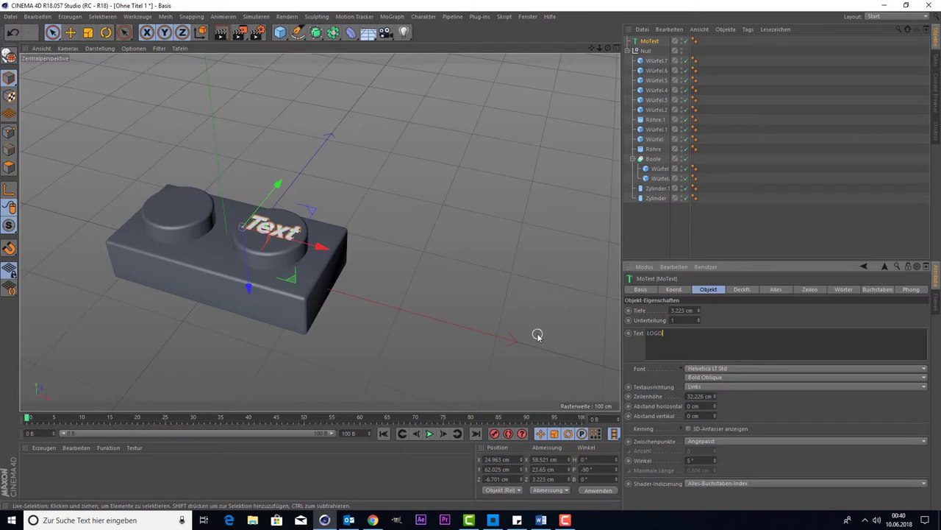
left_click(317, 202)
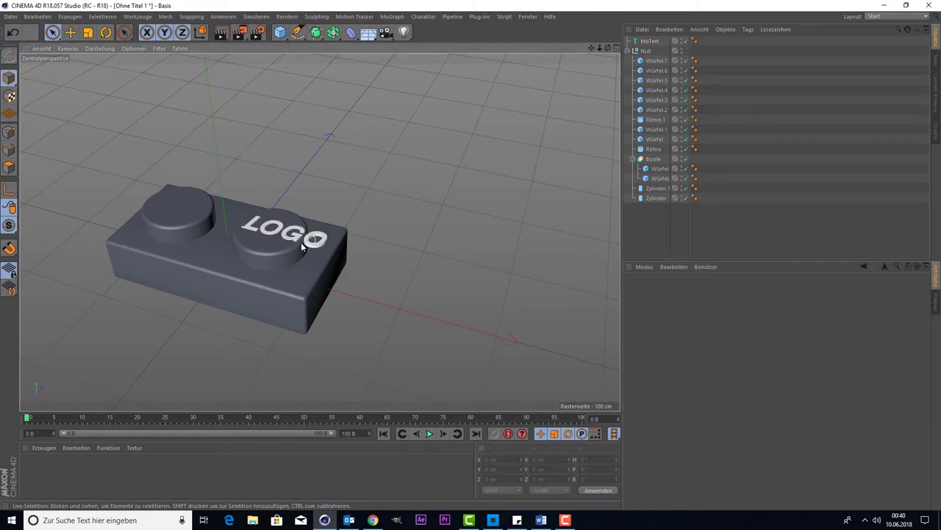
left_click(298, 244, "shift")
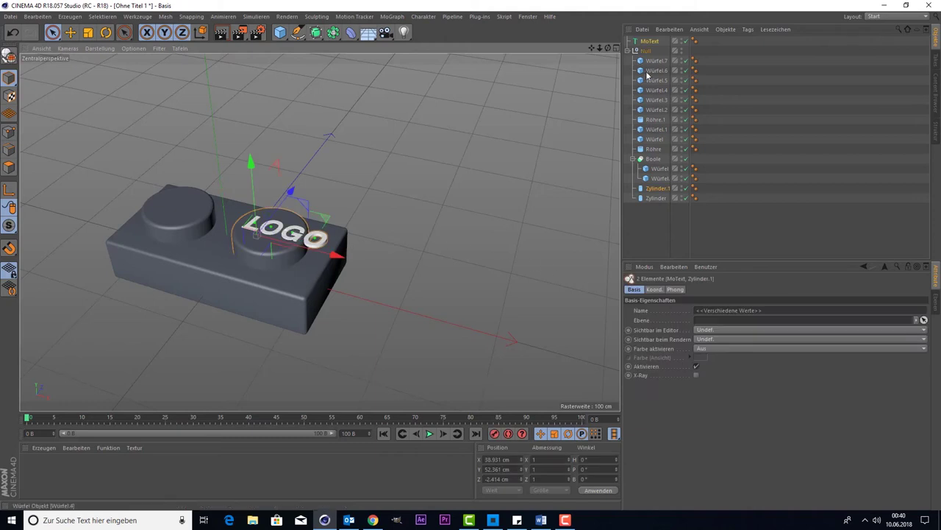
left_click(644, 43)
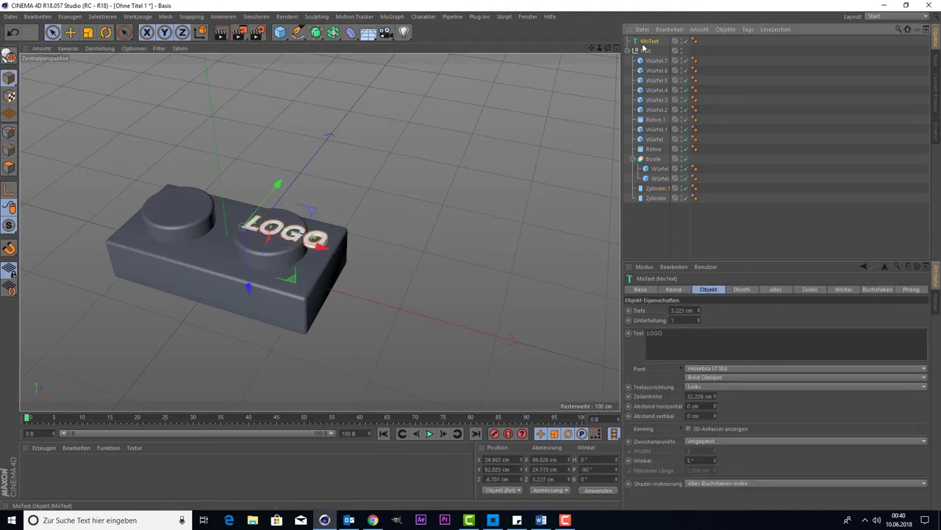
double_click(699, 332)
type("L")
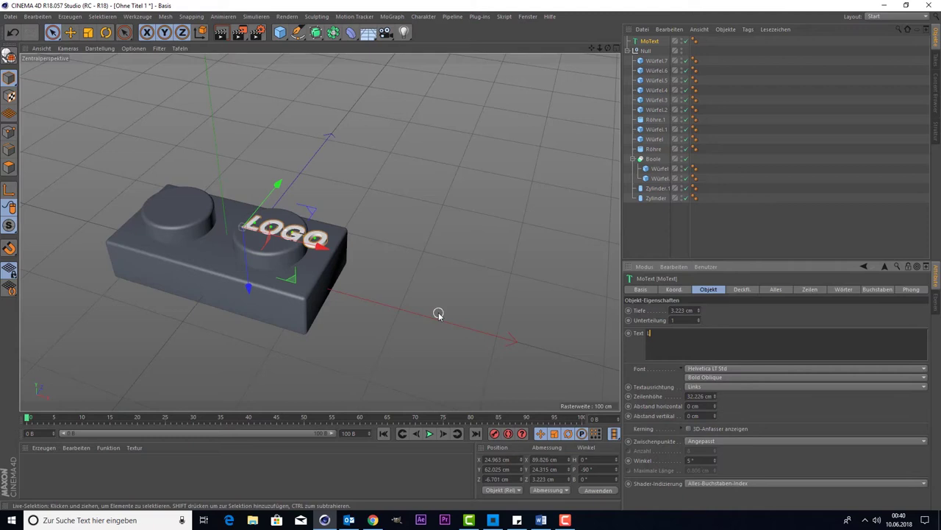
left_click(438, 313)
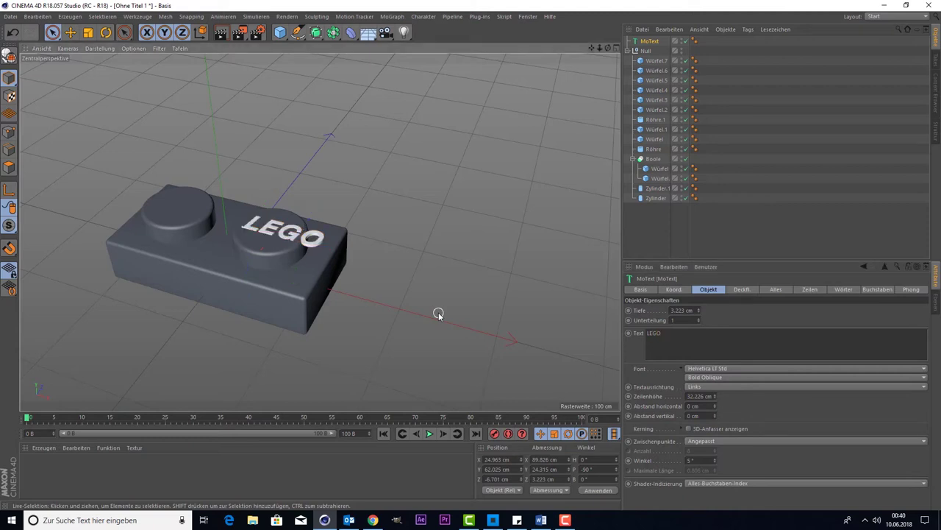
left_click_drag(254, 224, 360, 199)
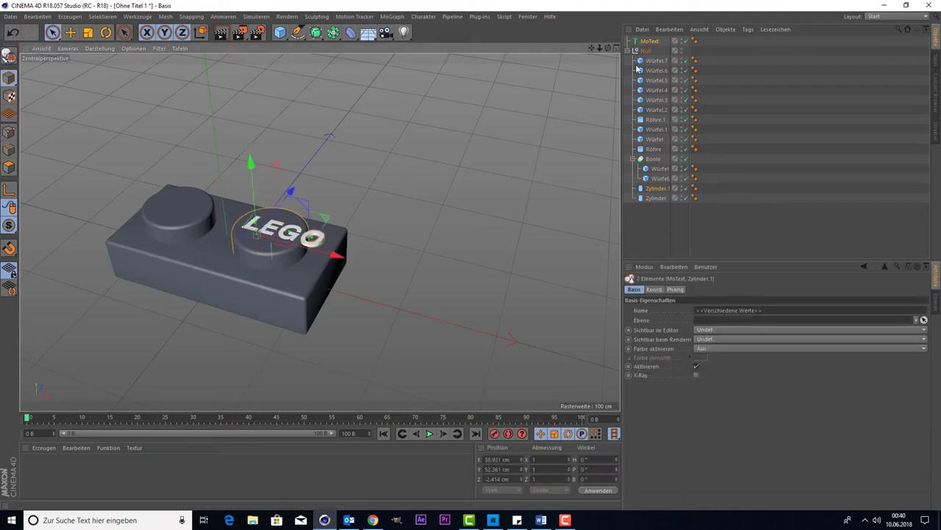
left_click(657, 41)
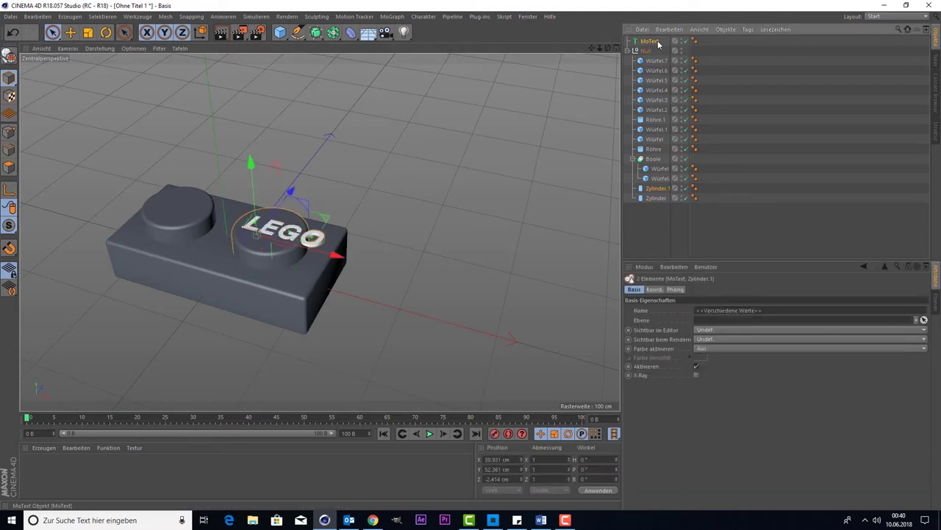
Scale the LEGO text down to about 61.1 × 17.4 × 2.3 cm so it fits the right stud
left_click(87, 33)
left_click_drag(34, 136, 26, 139)
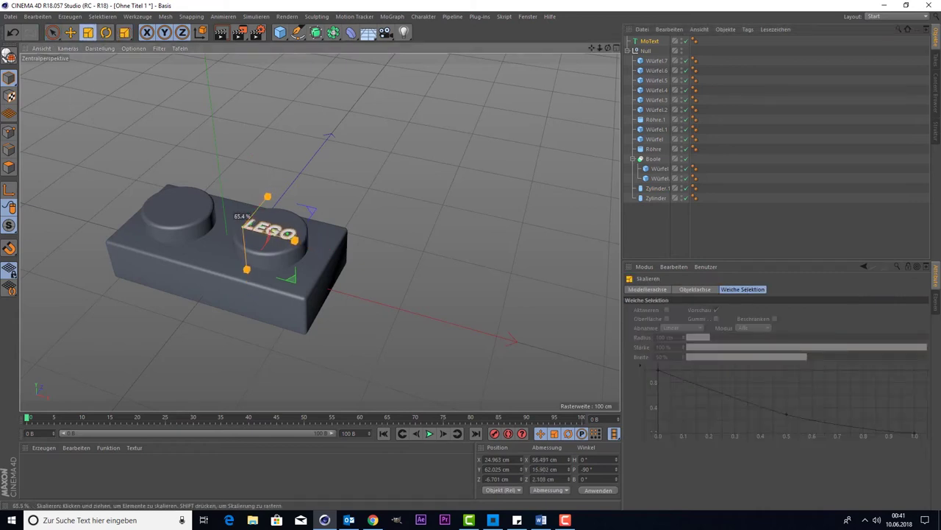
scroll(164, 98, "up", 5)
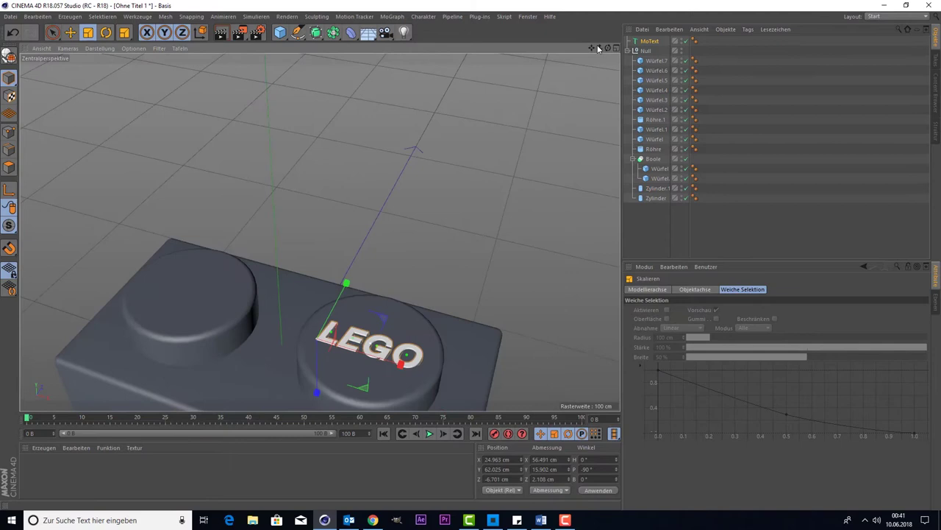
left_click_drag(590, 49, 320, 232)
left_click_drag(410, 140, 445, 142)
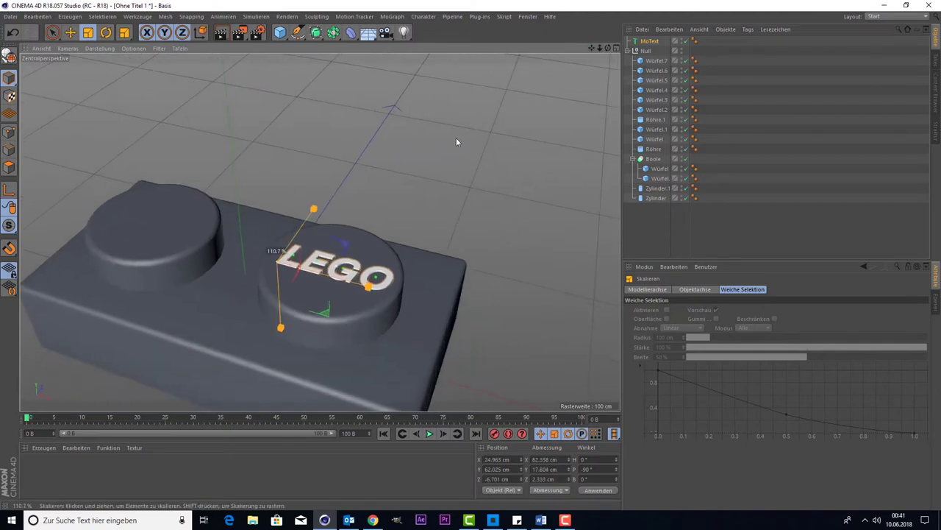
Nudge the LEGO text slightly left along X on the stud
left_click(52, 32)
left_click_drag(347, 292, 337, 291)
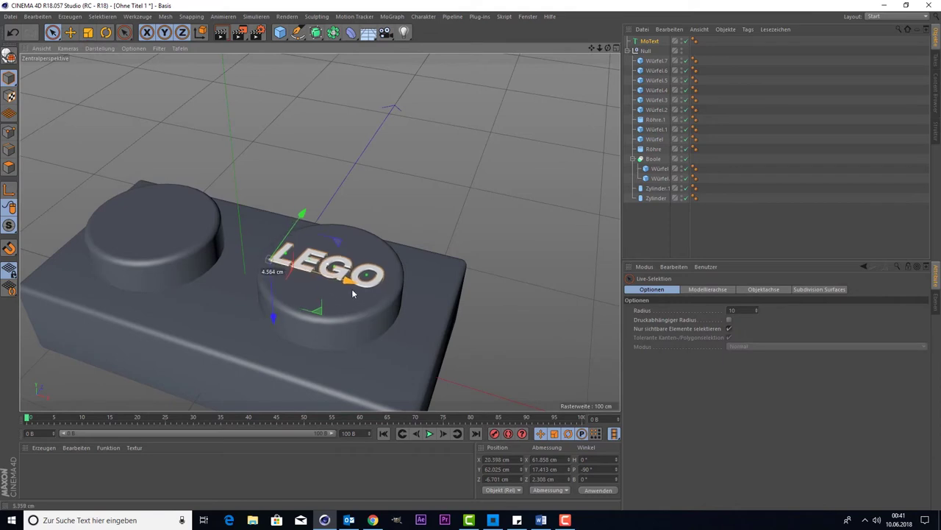
middle_click(389, 211)
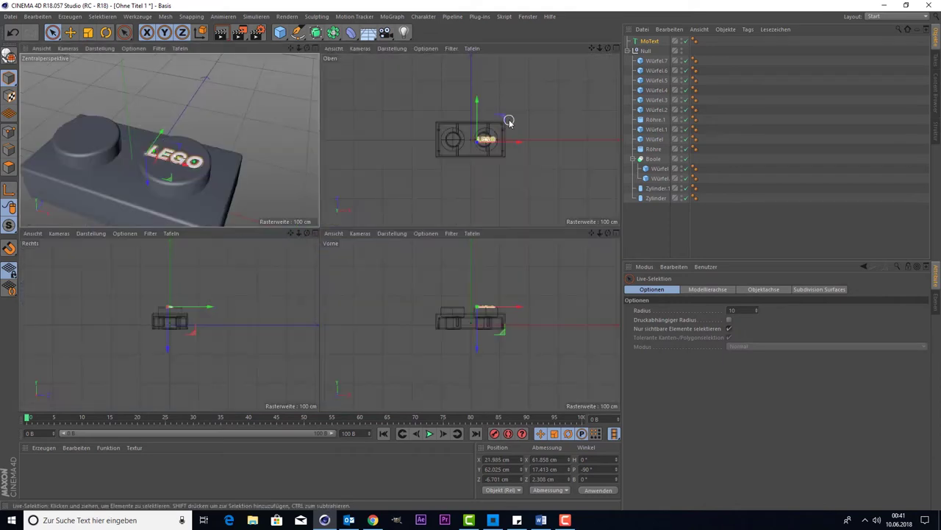
In the top view, centre the LEGO text on the right stud at about X 24.276 cm
middle_click(508, 120)
scroll(336, 211, "up", 5)
scroll(342, 245, "up", 2)
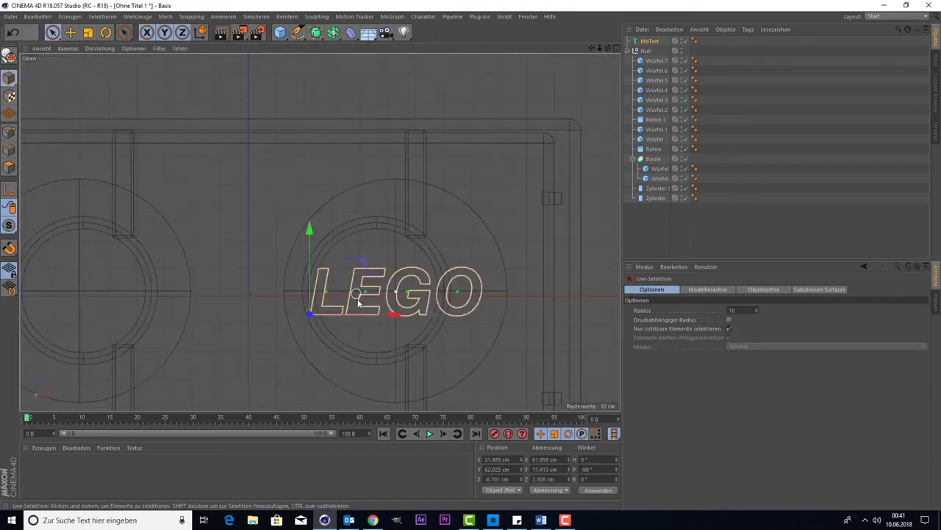
left_click(301, 289)
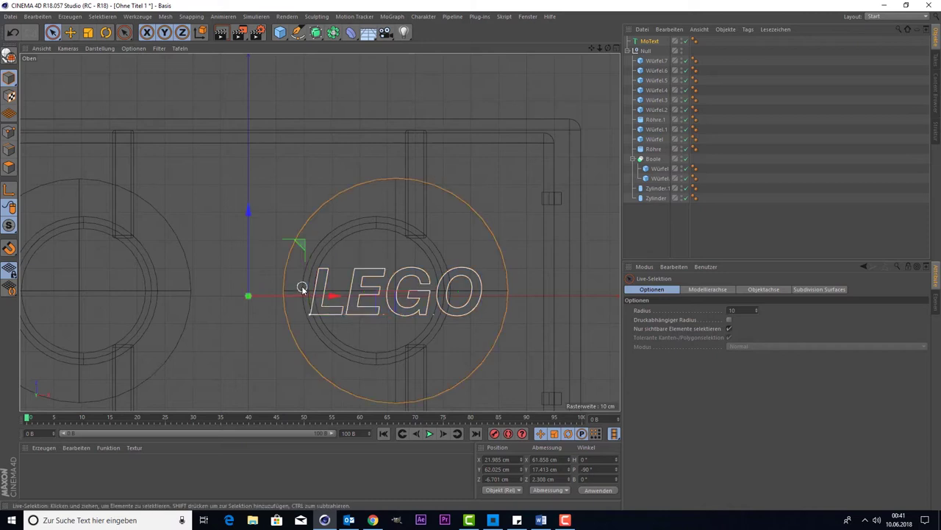
left_click(649, 41)
left_click_drag(309, 272, 309, 261)
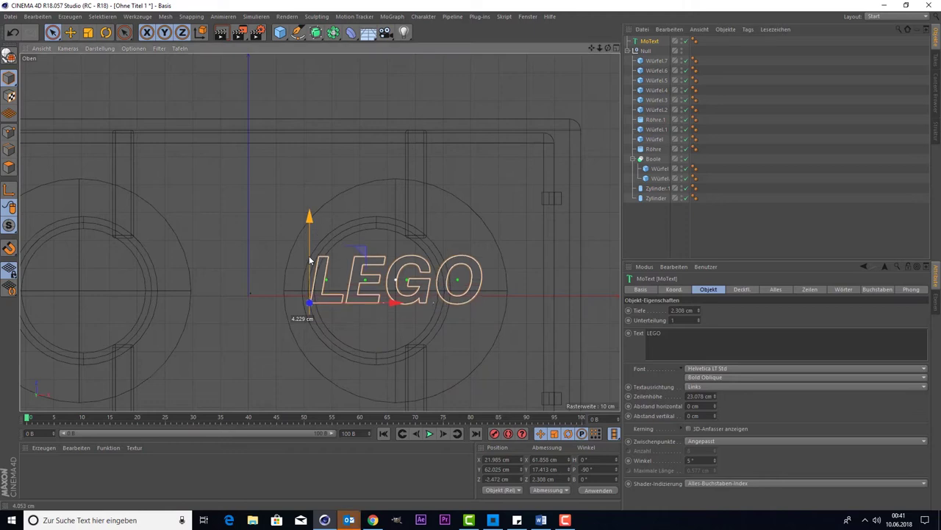
left_click_drag(321, 302, 332, 302)
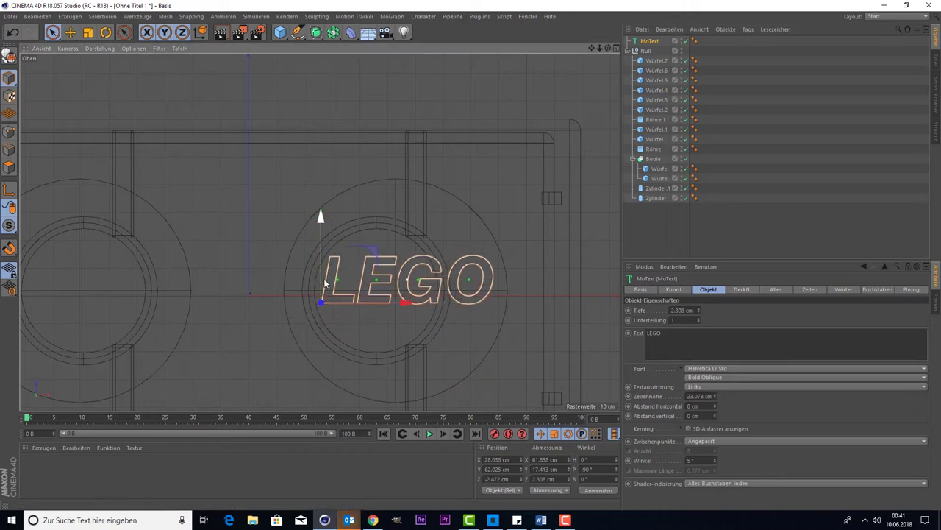
left_click_drag(403, 302, 340, 307)
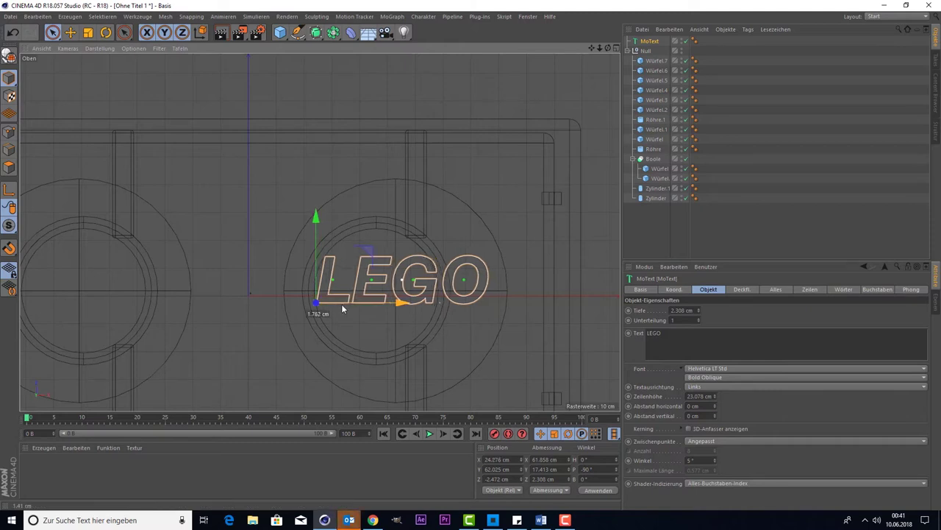
middle_click(430, 165)
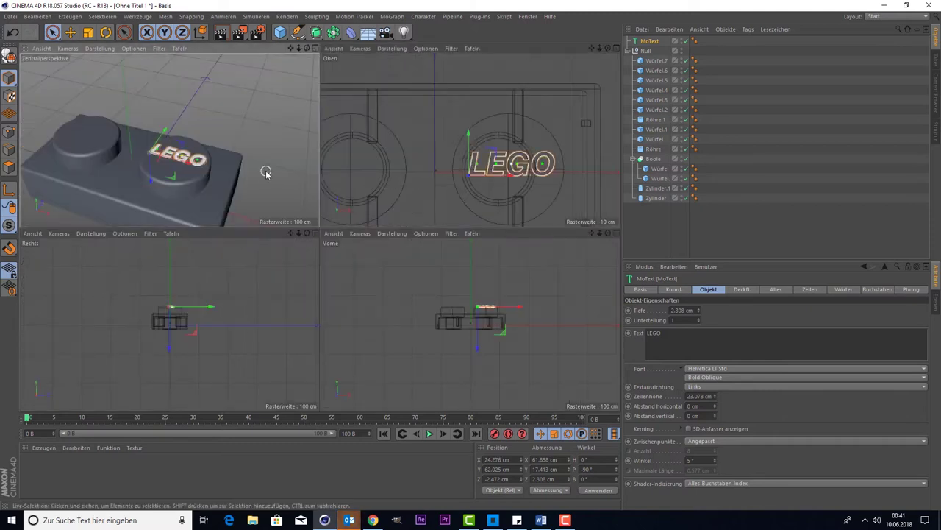
middle_click(267, 175)
left_click(488, 181)
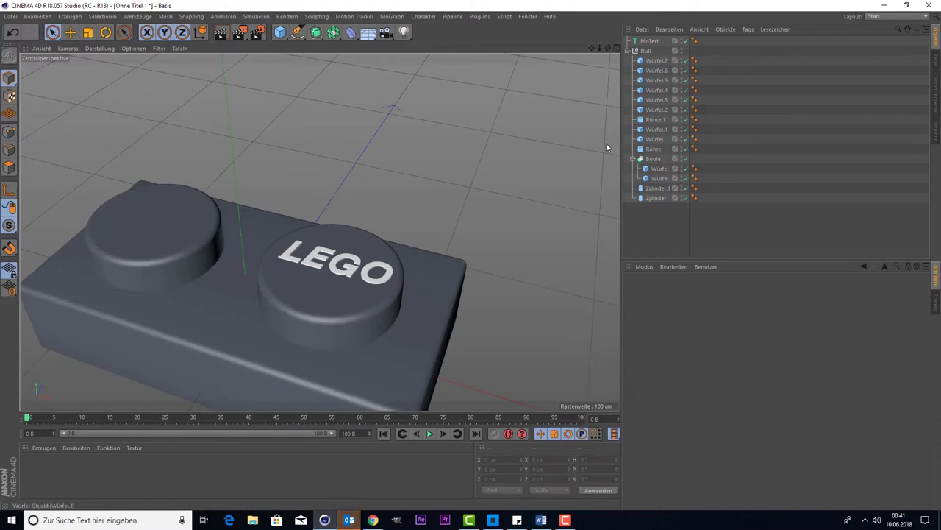
scroll(534, 170, "down", 3)
Duplicate the LEGO text as MoText.1 and move it onto the left stud at about X -80.473 cm
left_click(650, 42)
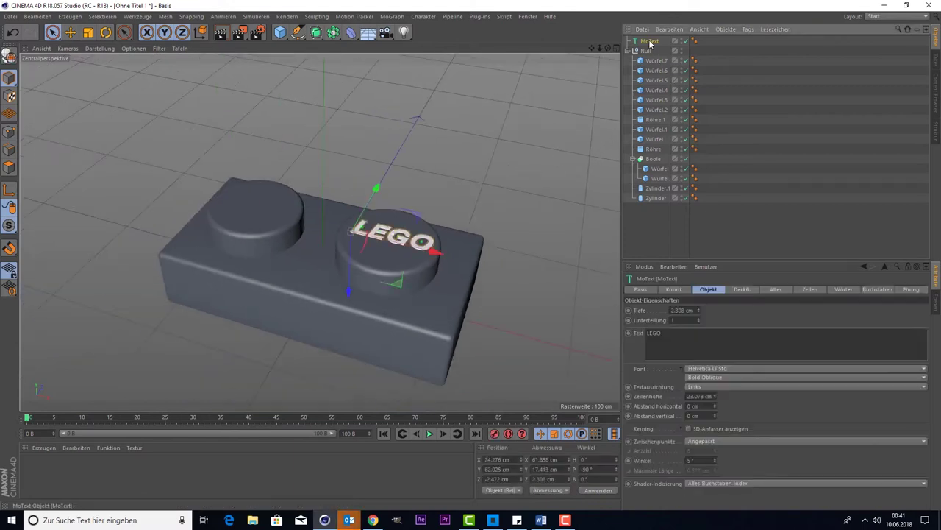
left_click_drag(650, 42, 650, 46, "ctrl")
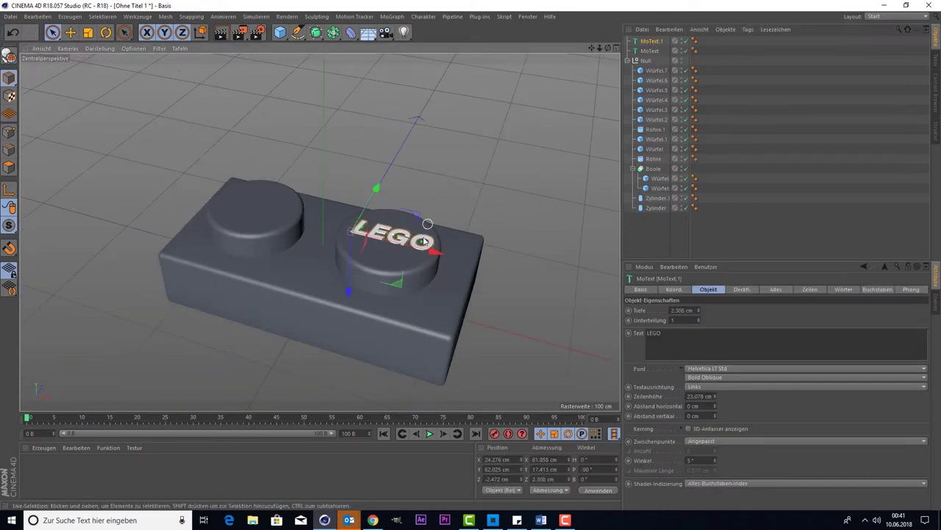
left_click_drag(418, 253, 280, 241)
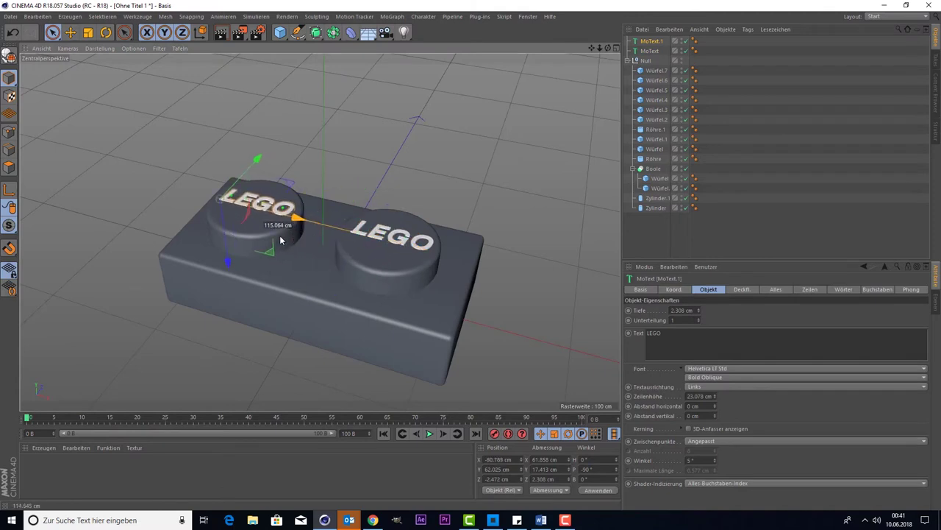
left_click(357, 123)
Zoom in and out to check that both studs now read LEGO
scroll(346, 144, "down", 2)
scroll(346, 145, "down", 2)
scroll(346, 144, "down", 2)
scroll(346, 144, "up", 3)
scroll(345, 146, "up", 2)
scroll(345, 146, "down", 2)
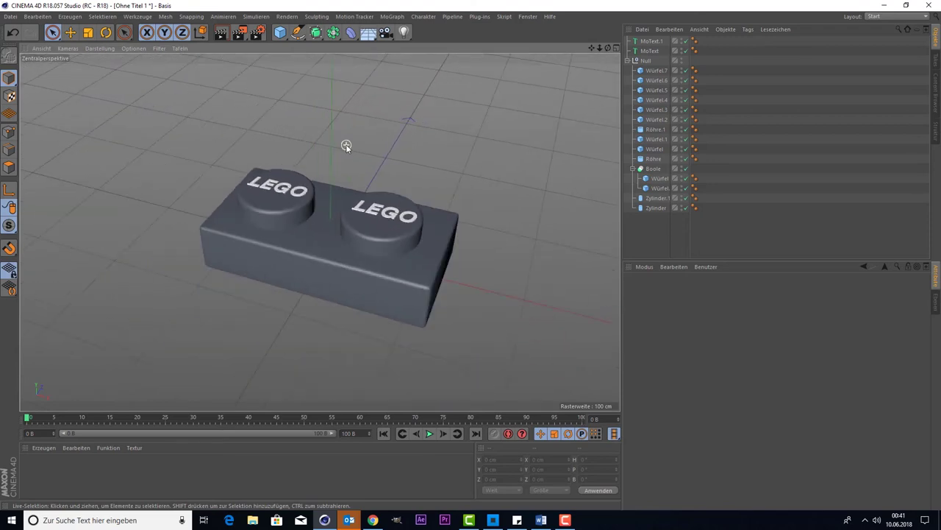
scroll(345, 146, "down", 2)
scroll(346, 146, "down", 1)
scroll(346, 145, "up", 2)
scroll(346, 145, "up", 1)
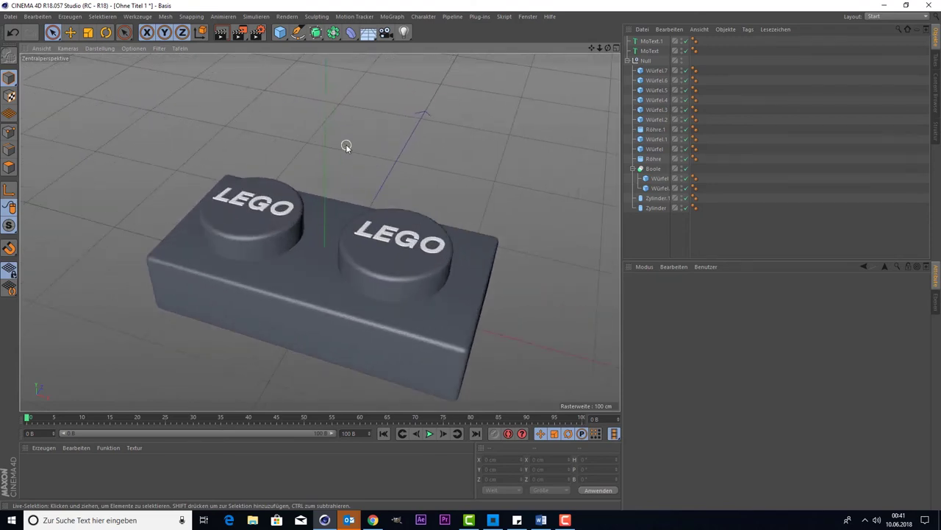
scroll(346, 146, "down", 1)
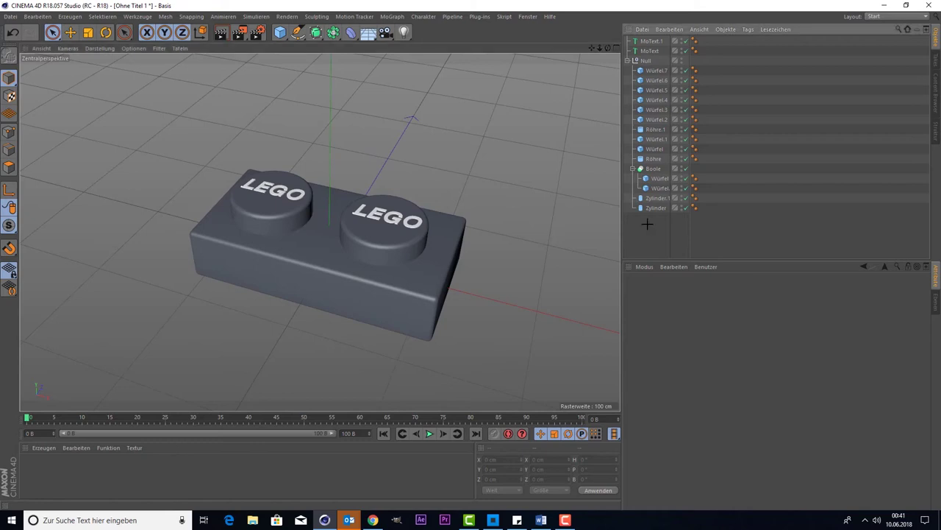
Move both LEGO text objects into the brick's Null group and collapse the Null
left_click_drag(704, 55, 689, 37)
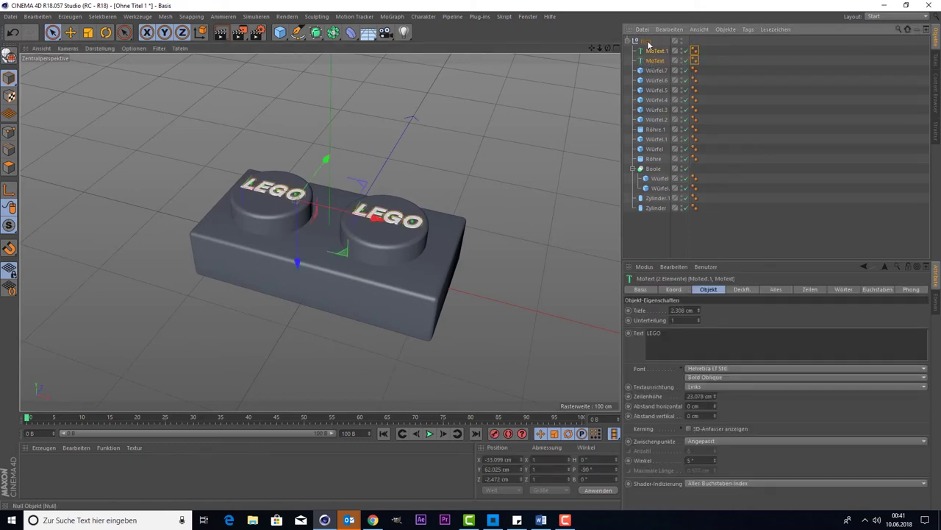
left_click_drag(652, 70, 647, 60)
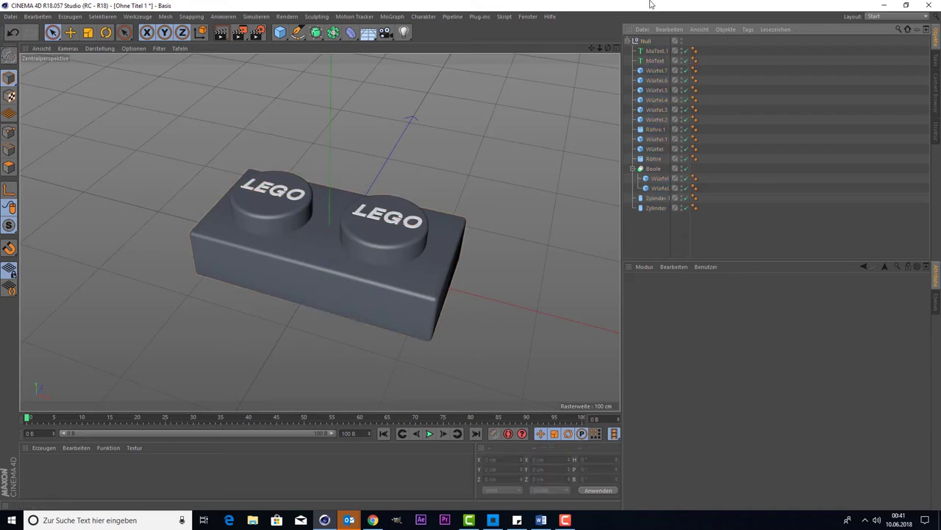
left_click(650, 42)
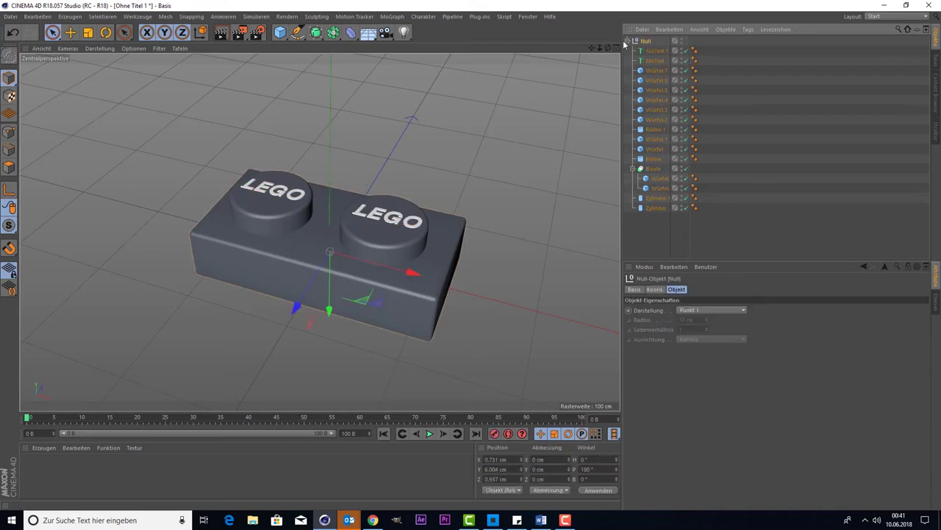
left_click(626, 41)
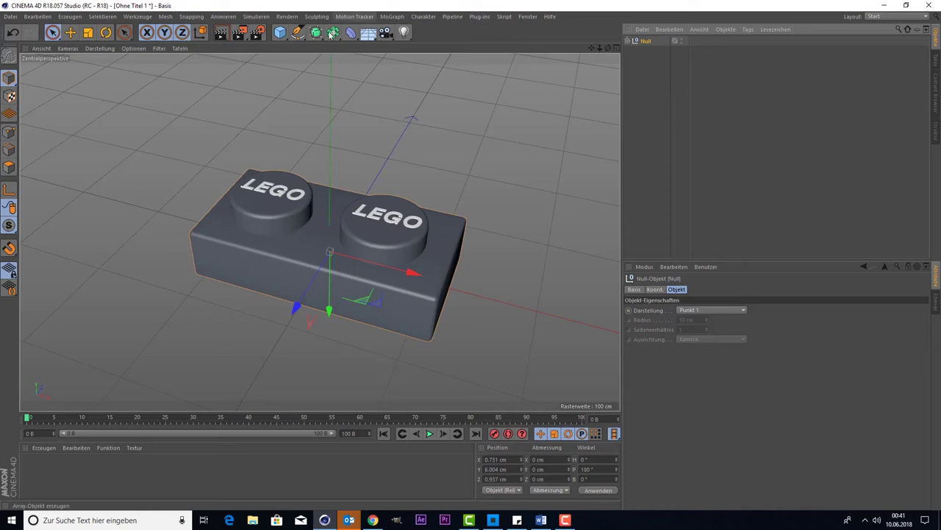
Bring up the MoGraph menu with its cloning tools
left_click(358, 18)
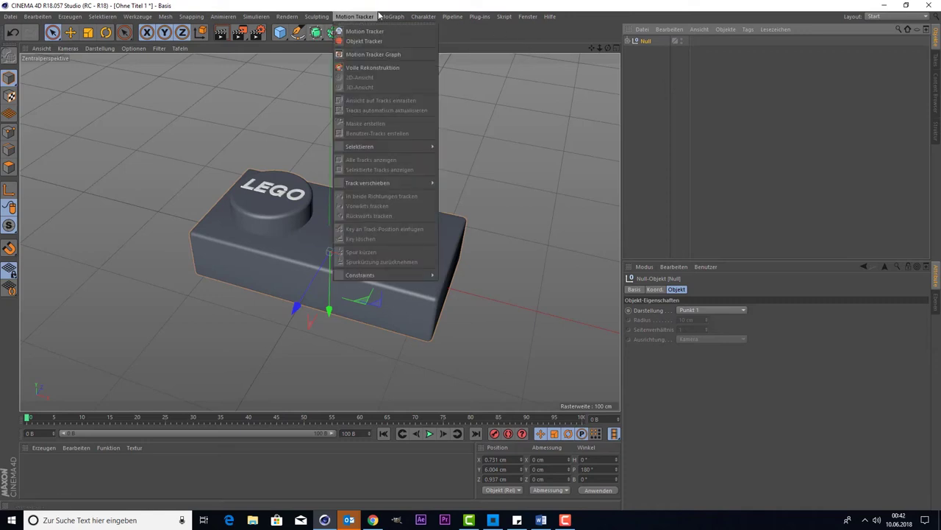
left_click(379, 15)
left_click(392, 16)
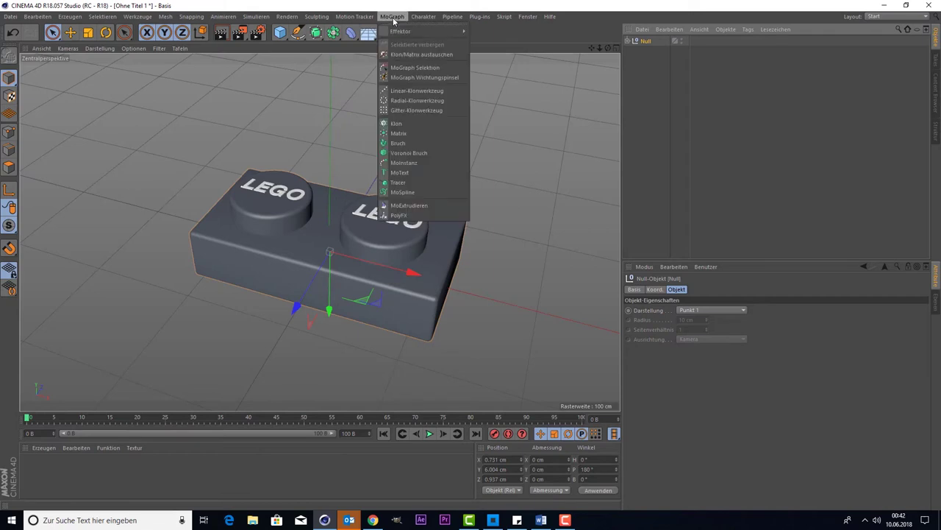
Create a grid cloner (Gitter-Klonwerkzeug) that clones the brick Null, with Modus set to Gitter
left_click(411, 125)
left_click_drag(637, 53, 648, 43)
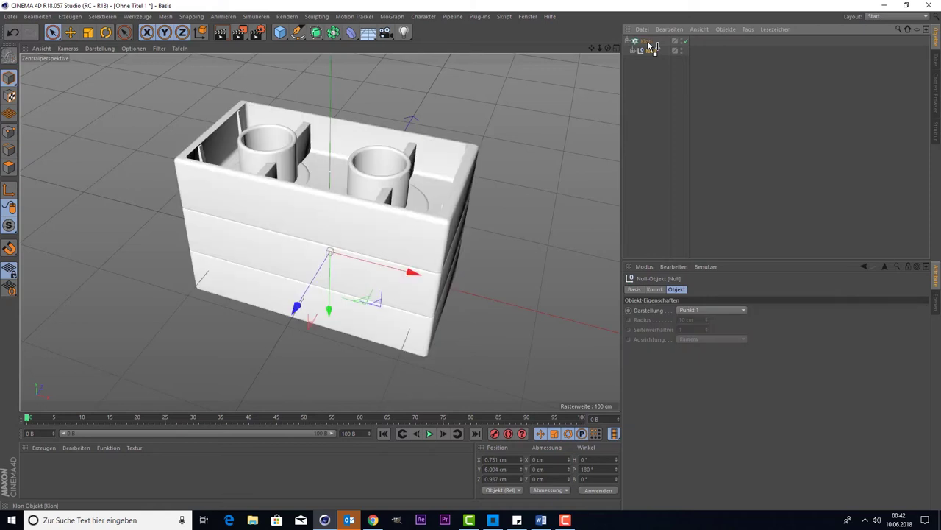
left_click(646, 41)
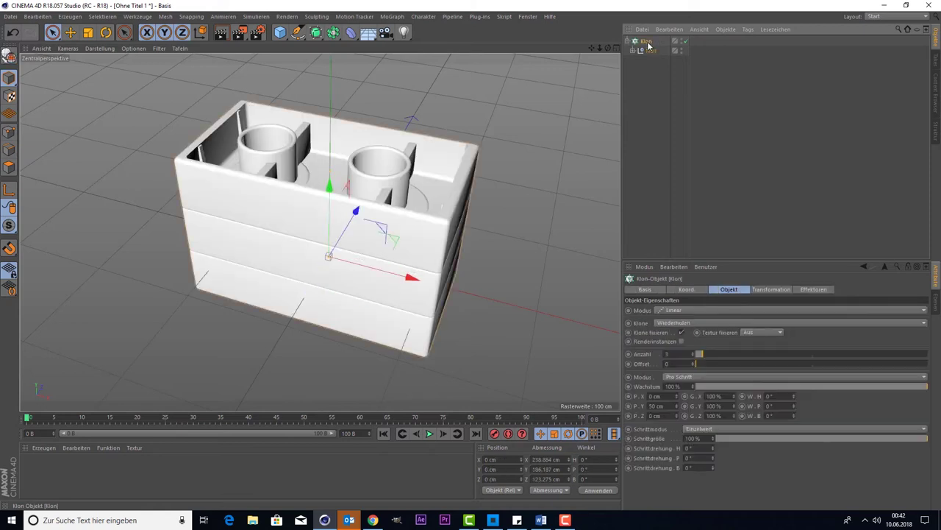
left_click(697, 311)
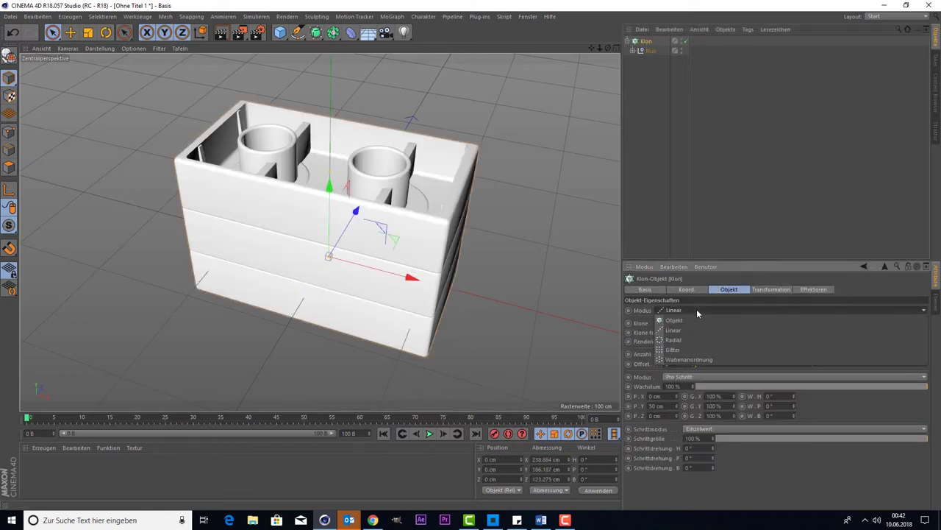
left_click(686, 351)
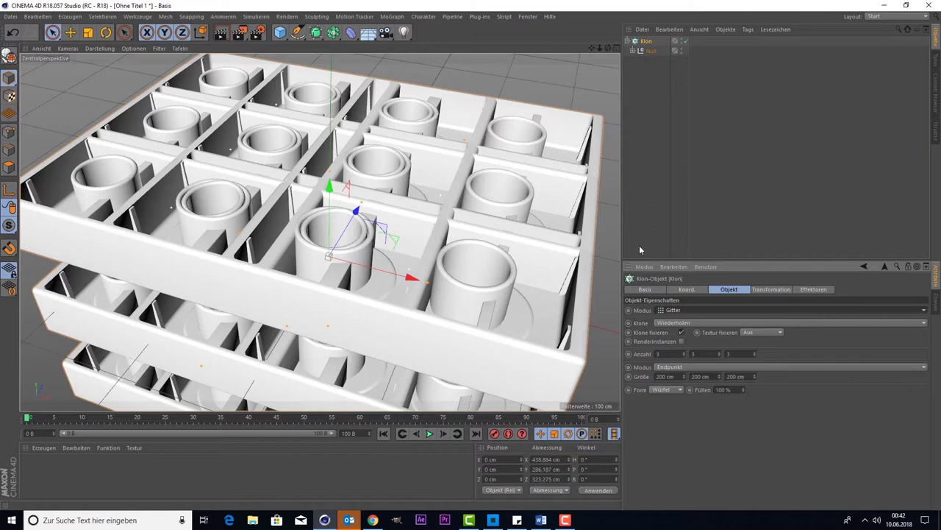
Set the cloner's P rotation to 180° so the studs face upward
left_click(585, 468)
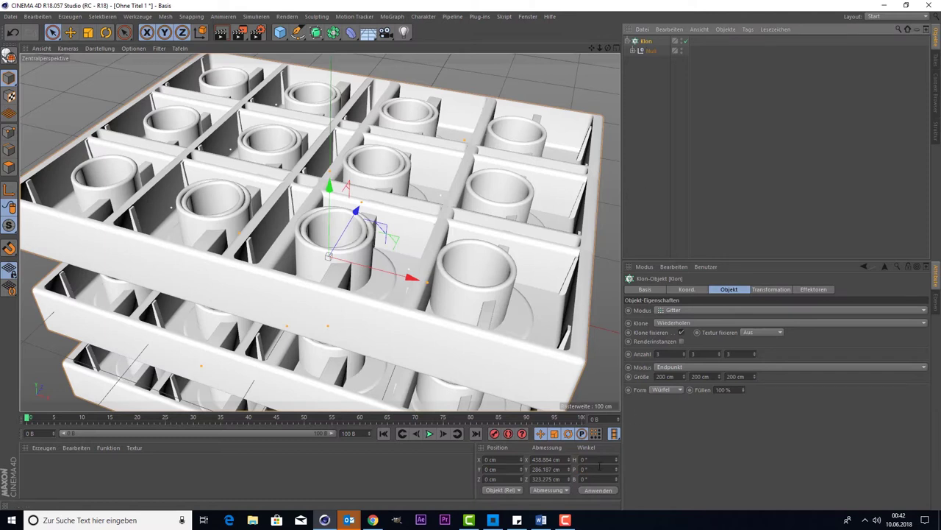
left_click(585, 468)
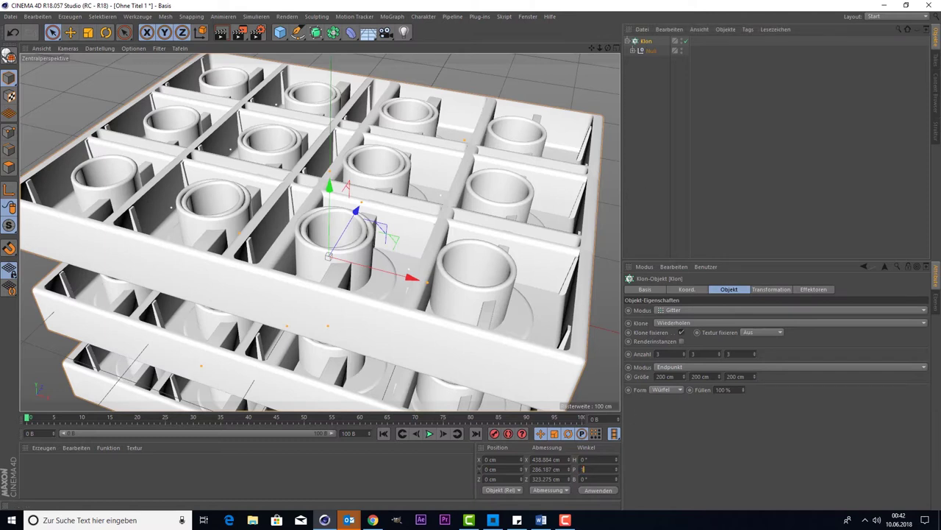
type("180")
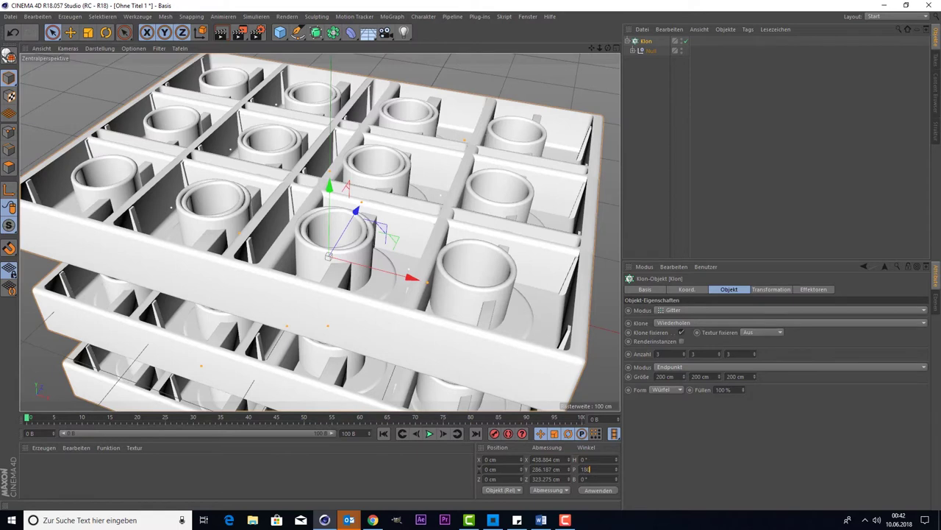
type("180")
key("Return")
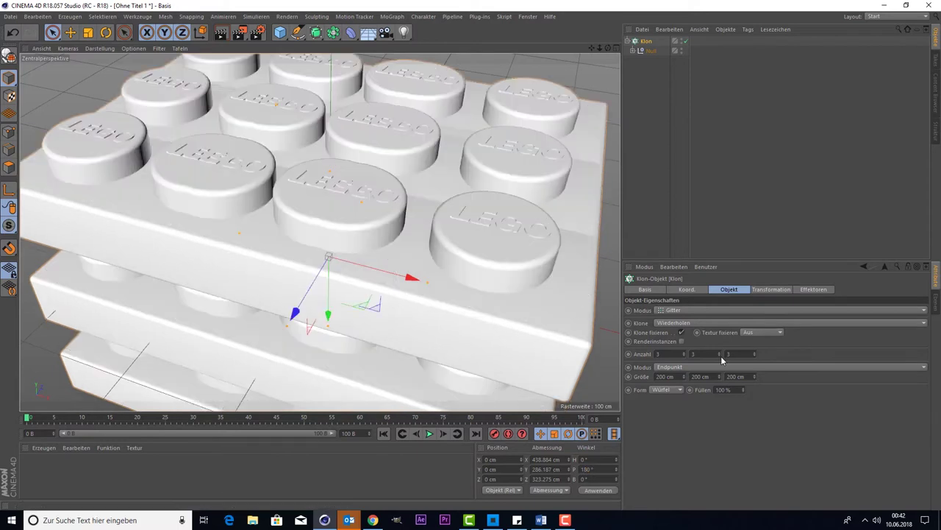
Set the grid's Y count to 1 so the bricks form a single layer
left_click_drag(721, 357, 720, 375)
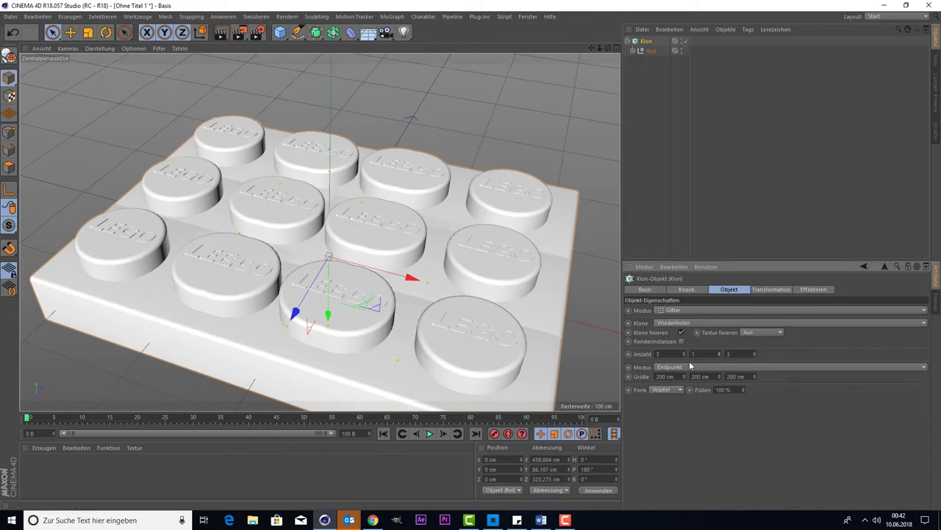
left_click_drag(526, 238, 442, 221, "alt")
scroll(442, 221, "down", 3)
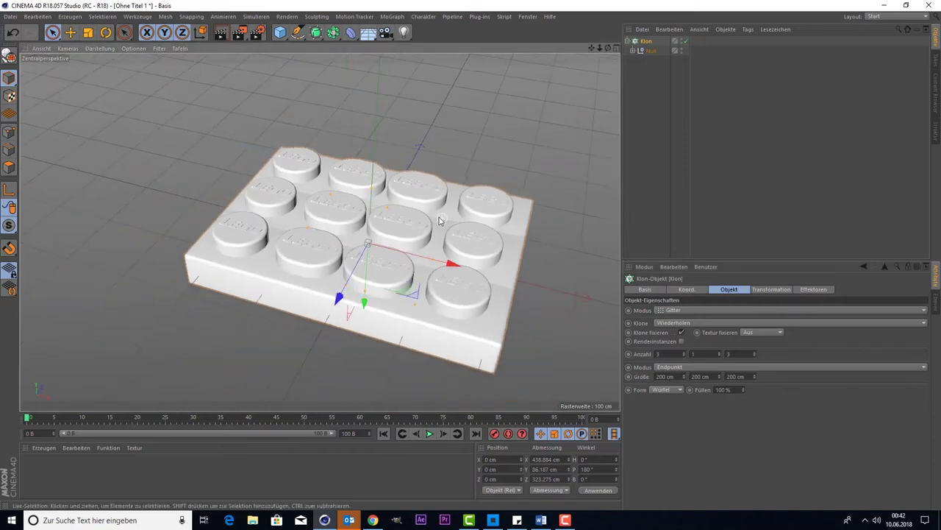
scroll(456, 224, "down", 3)
scroll(471, 228, "down", 2)
scroll(490, 232, "down", 2)
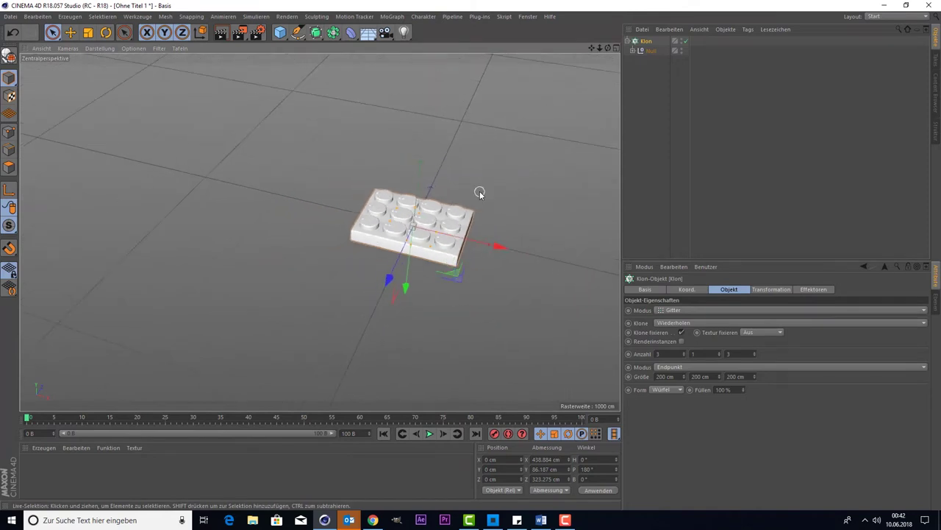
left_click_drag(479, 193, 493, 213, "alt")
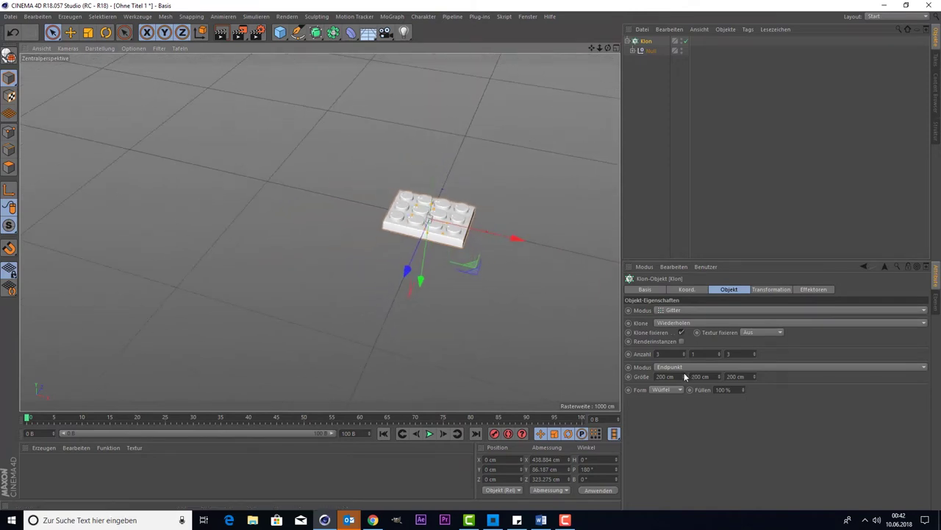
Spread the grid to 2554 × 2646 cm with 11 bricks across and 4 rows deep
left_click_drag(684, 379, 764, 379)
left_click_drag(685, 379, 684, 379)
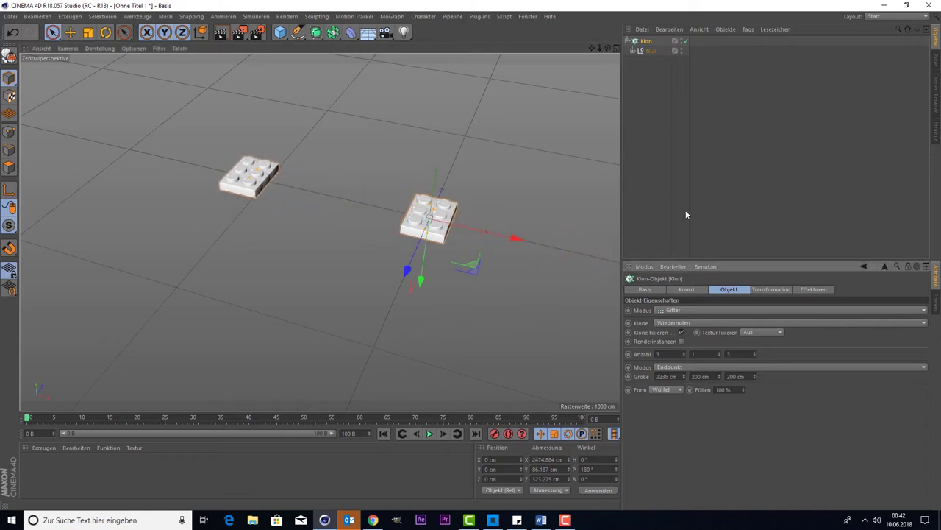
mouse_move(591, 49)
left_mouse_down()
mouse_move(646, 353)
mouse_move(685, 376)
left_mouse_up()
left_click_drag(753, 376, 753, 353)
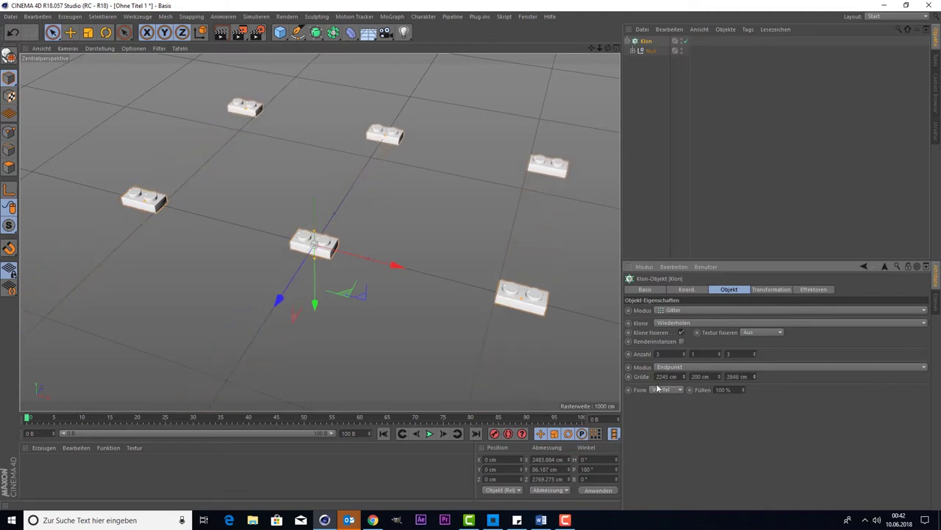
left_click_drag(684, 376, 684, 357)
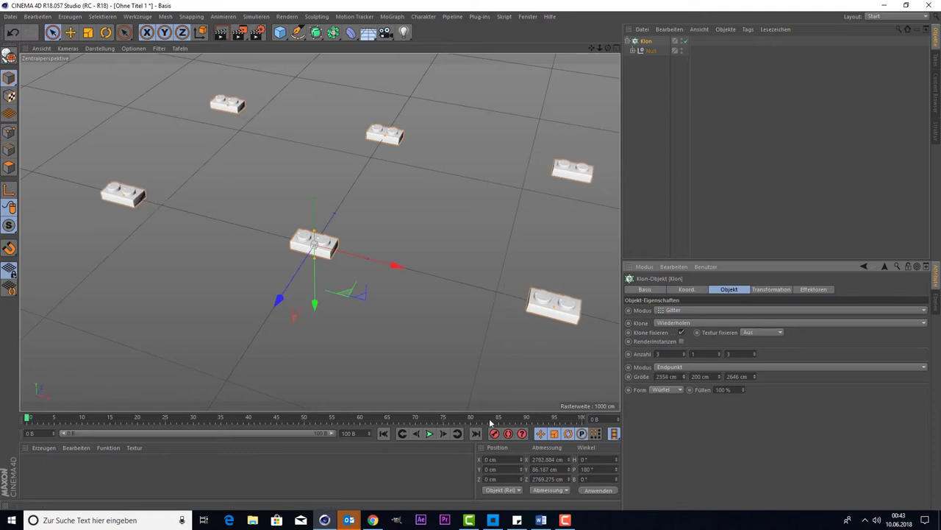
left_click_drag(687, 355, 685, 361)
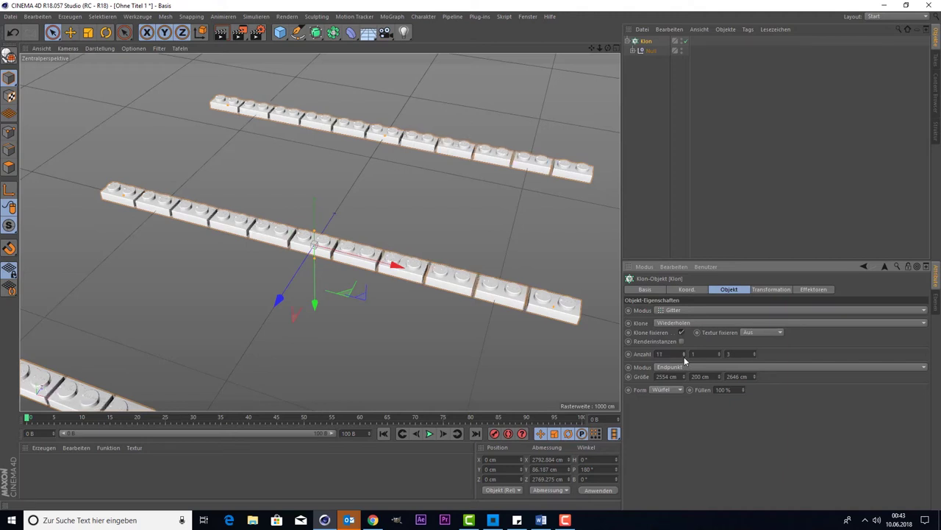
Raise the grid's Z count to 21, making 11 × 1 × 21 bricks
left_click_drag(754, 352, 754, 350)
left_click(754, 352)
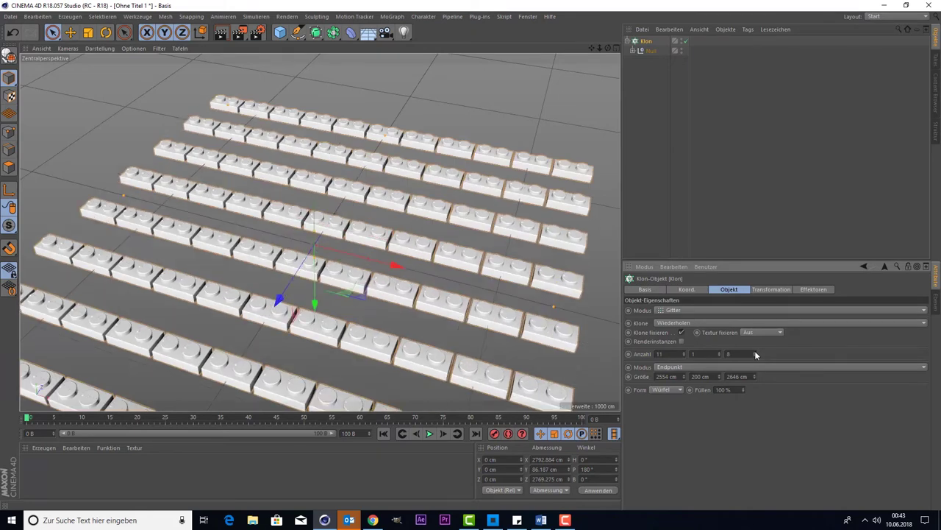
left_click(755, 352)
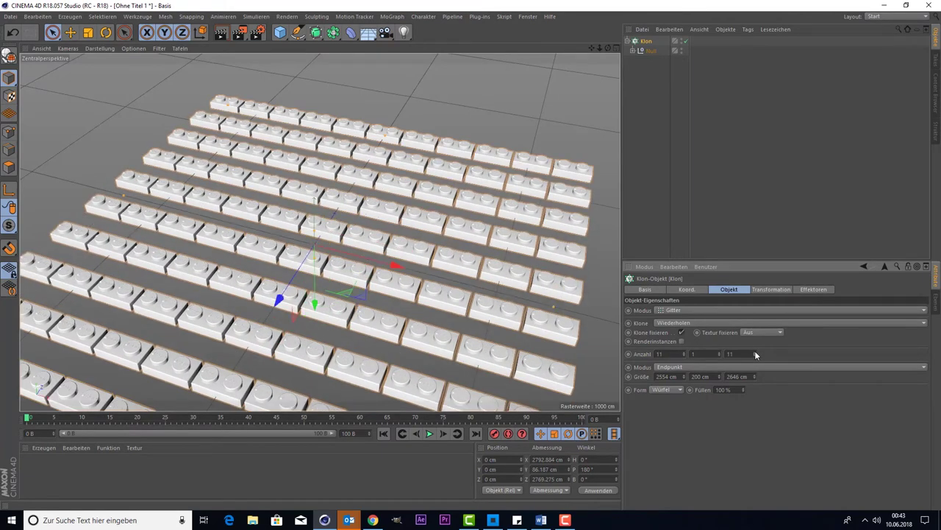
left_click(755, 353)
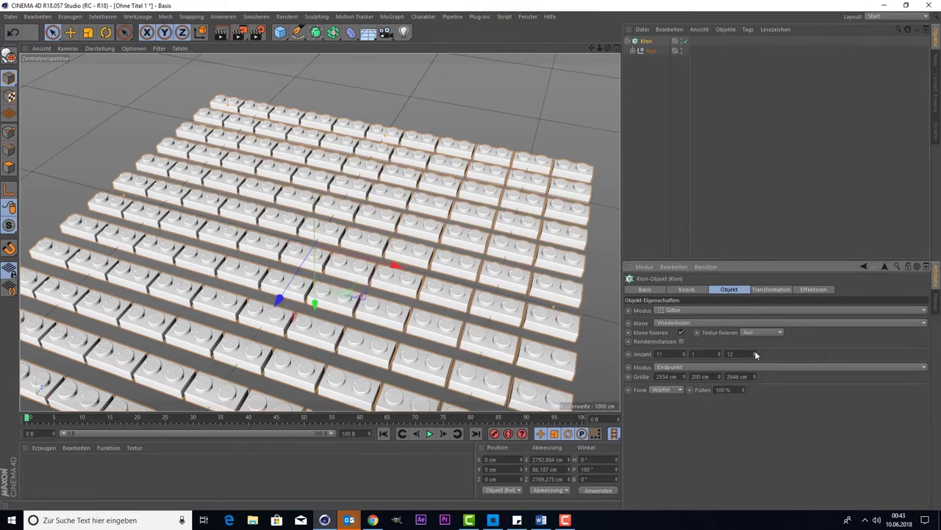
left_click(755, 353)
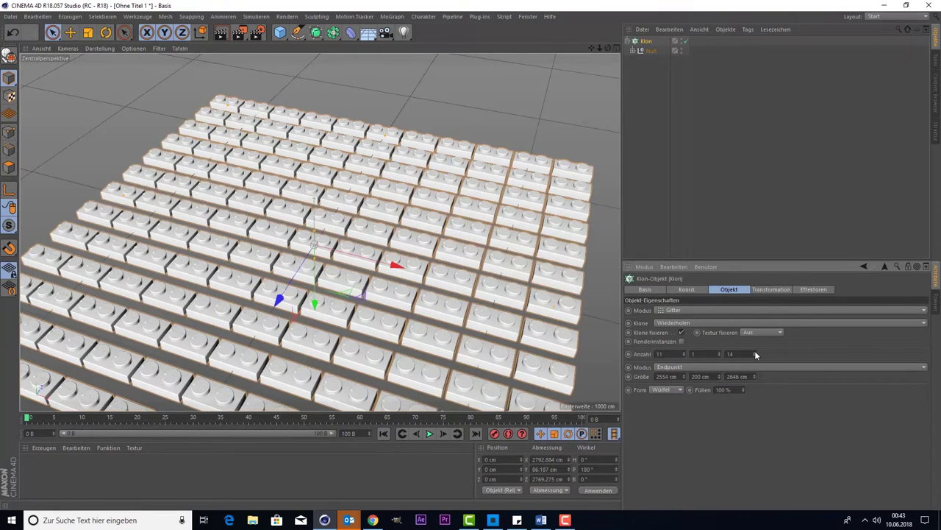
left_click(755, 353)
left_click(756, 352)
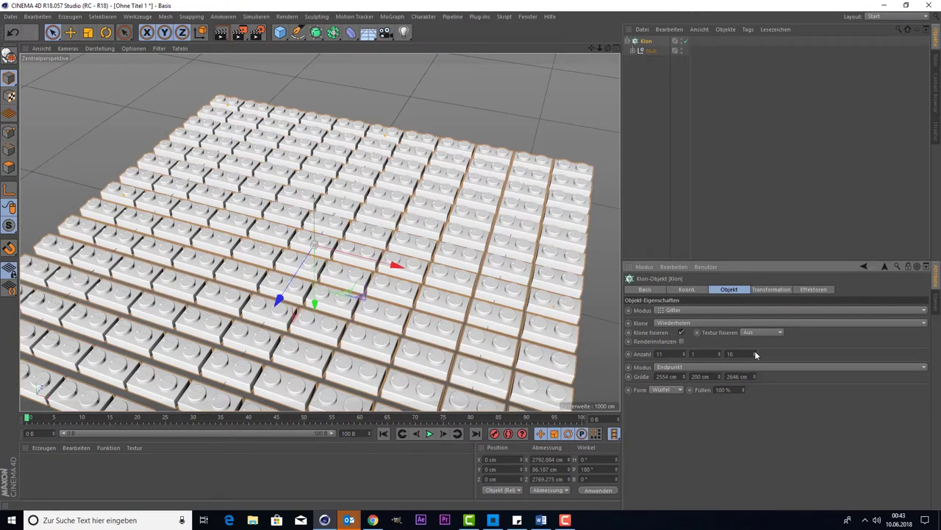
left_click(756, 353)
left_click(755, 352)
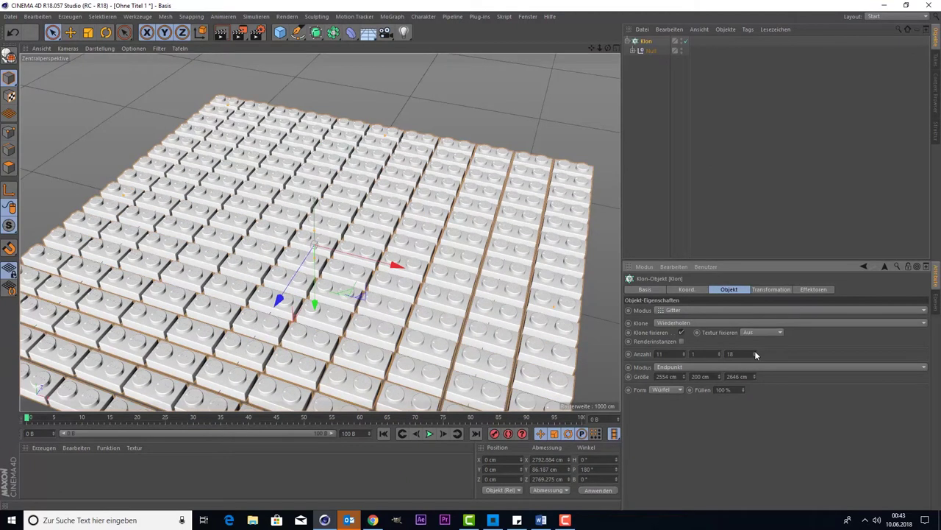
left_click(755, 351)
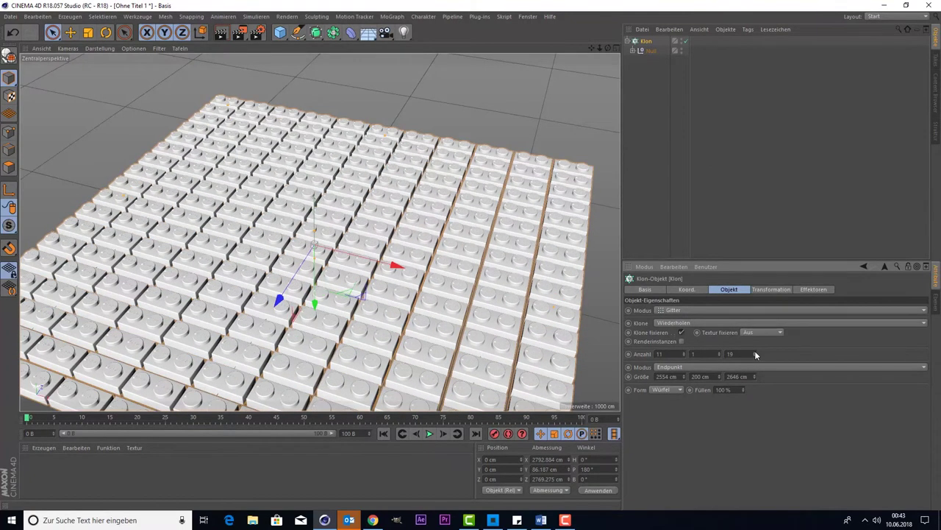
left_click(754, 352)
left_click(755, 352)
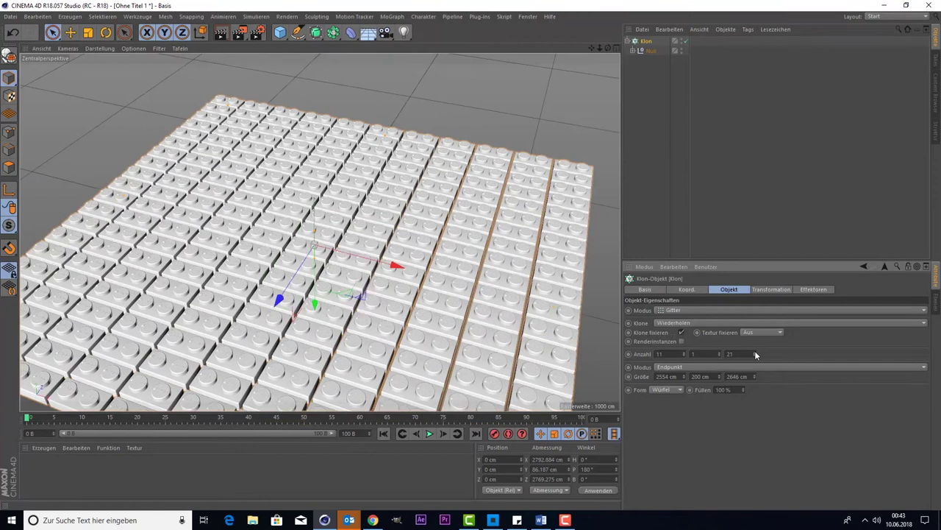
Zoom the view over the broad floor of LEGO bricks
scroll(434, 333, "up", 1)
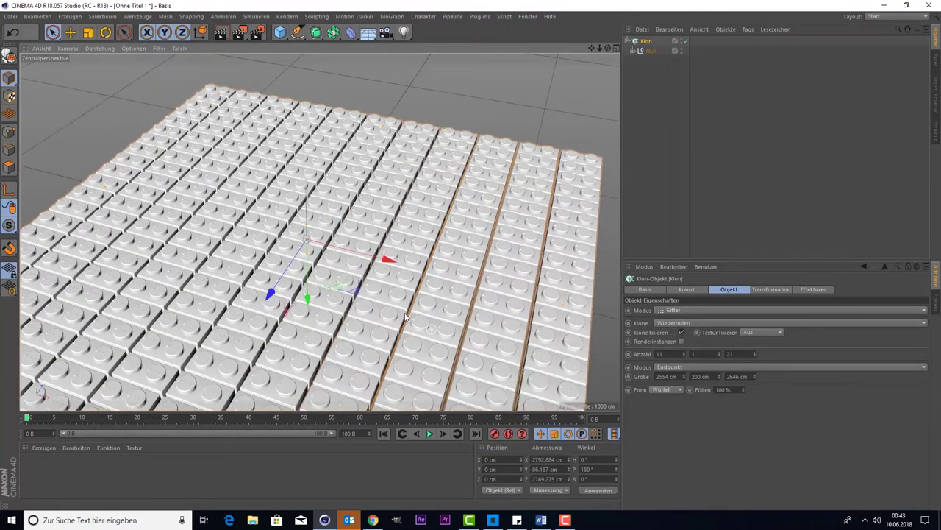
scroll(406, 318, "up", 2)
scroll(406, 317, "up", 1)
scroll(405, 317, "up", 1)
scroll(406, 317, "up", 1)
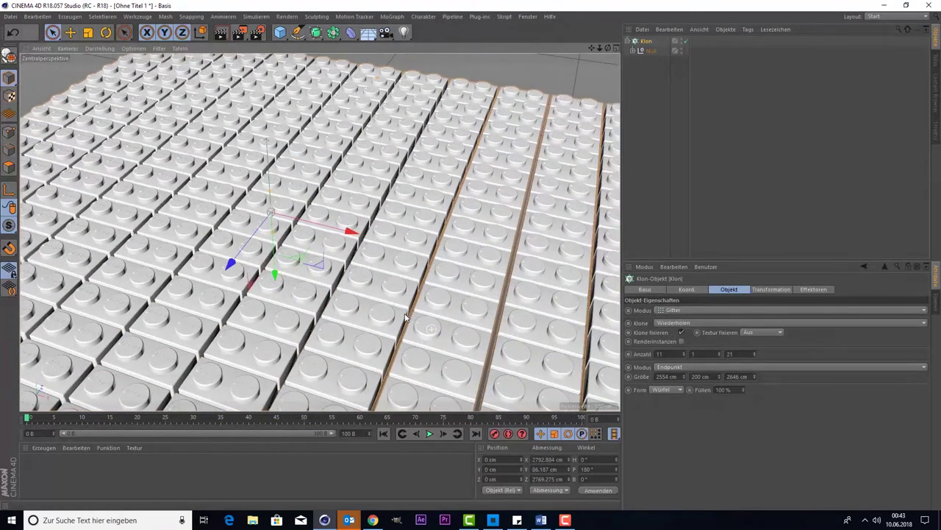
scroll(405, 317, "up", 1)
scroll(406, 317, "up", 1)
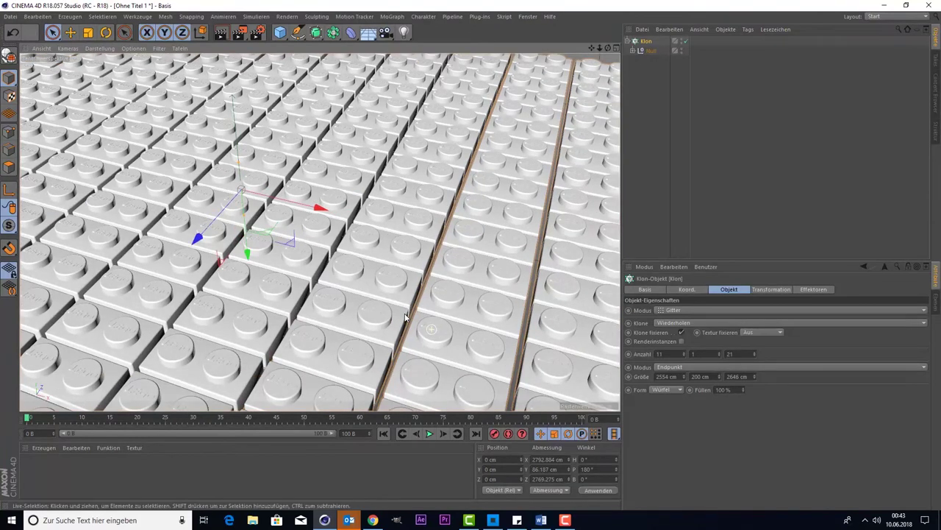
scroll(405, 317, "down", 1)
scroll(405, 317, "down", 1)
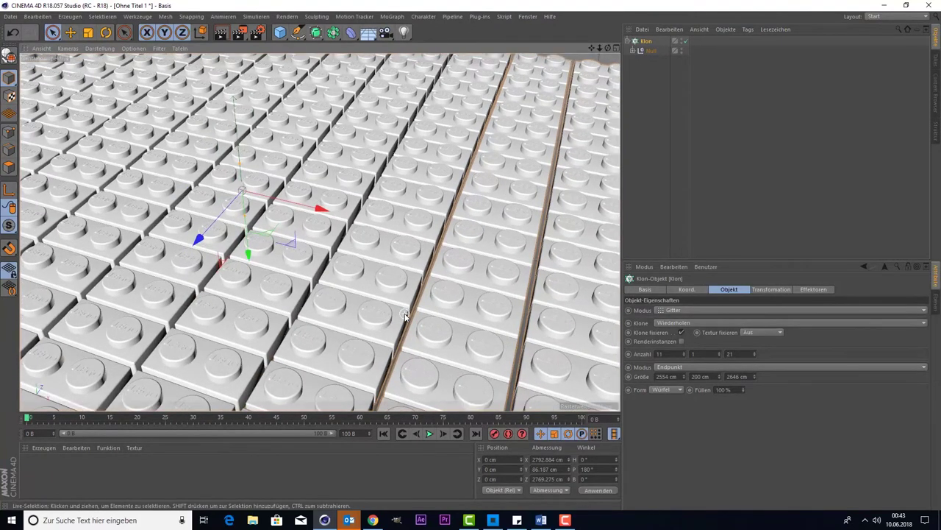
scroll(405, 317, "down", 1)
scroll(405, 317, "down", 1)
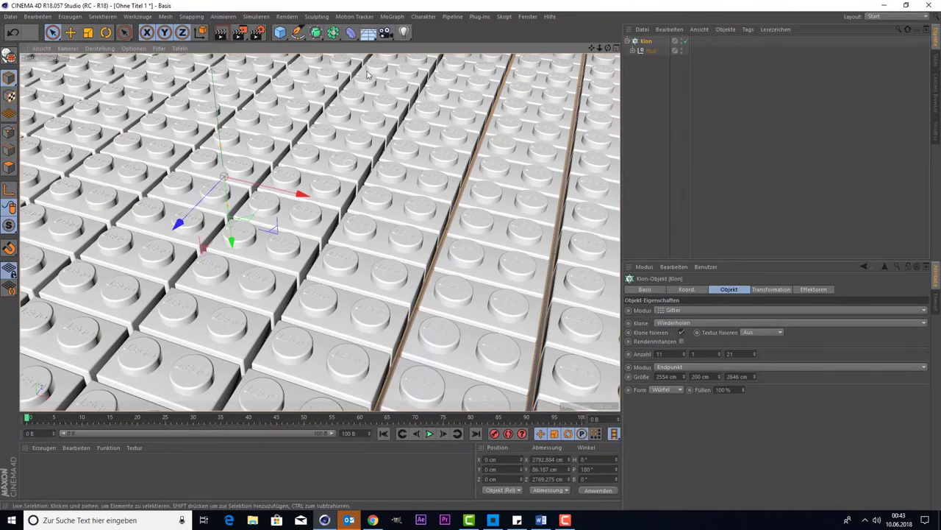
Add a floor object (Boden) and lower it together with the brick grid to about -18 cm
left_click_drag(367, 32, 401, 49)
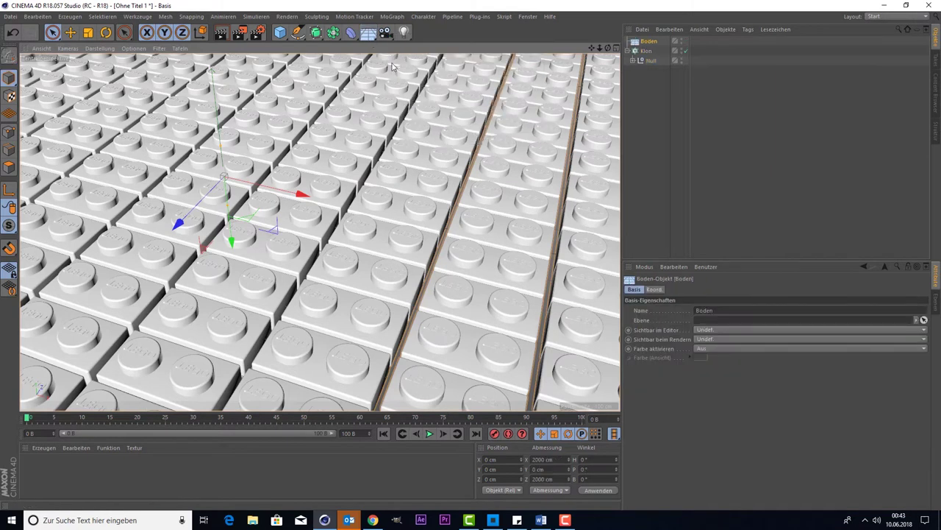
middle_click(178, 148)
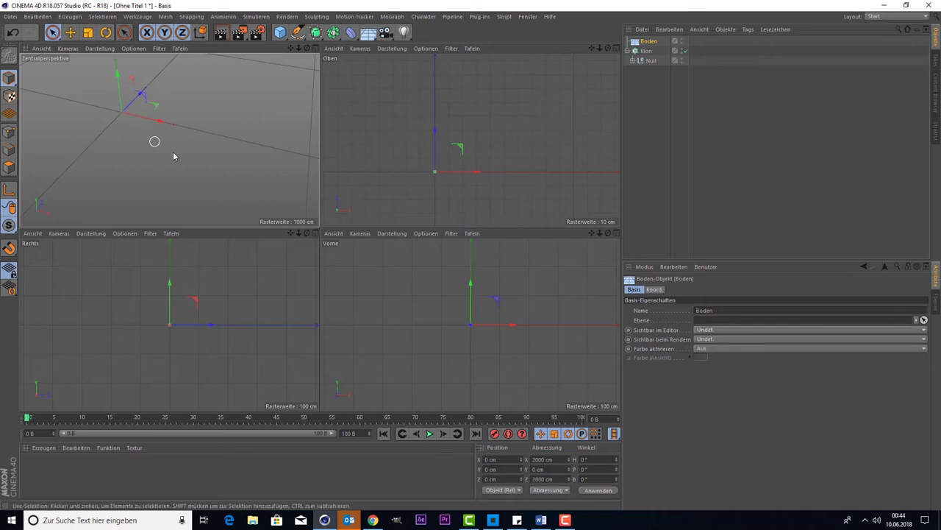
key("ctrl+r")
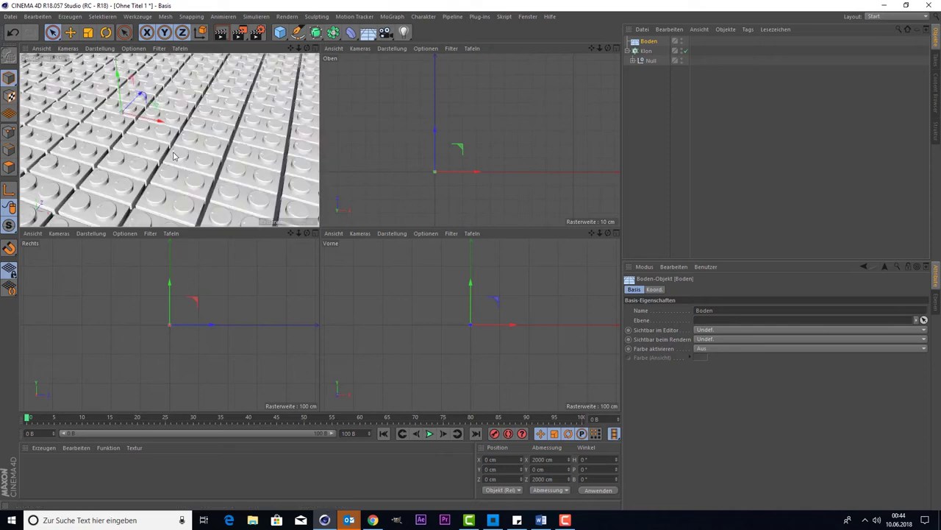
left_click(174, 156, "shift")
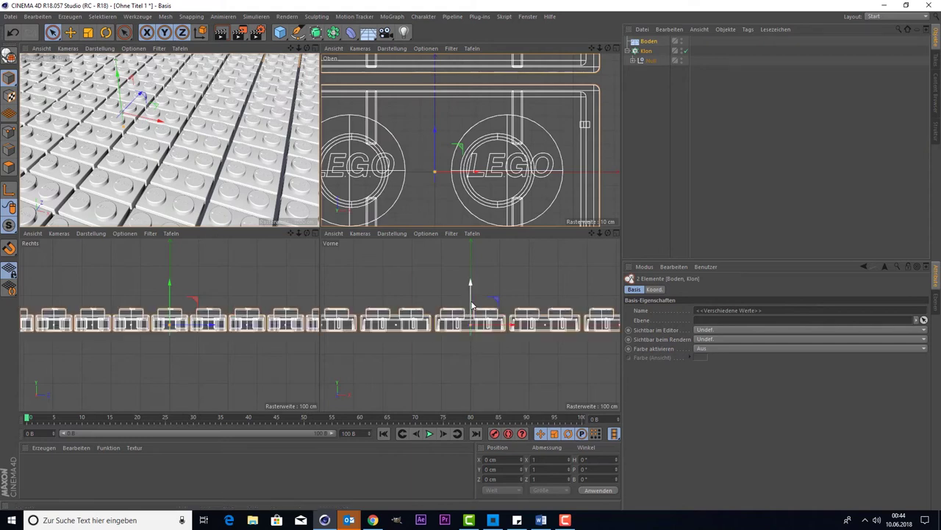
left_click(472, 305)
left_click_drag(472, 308, 471, 311)
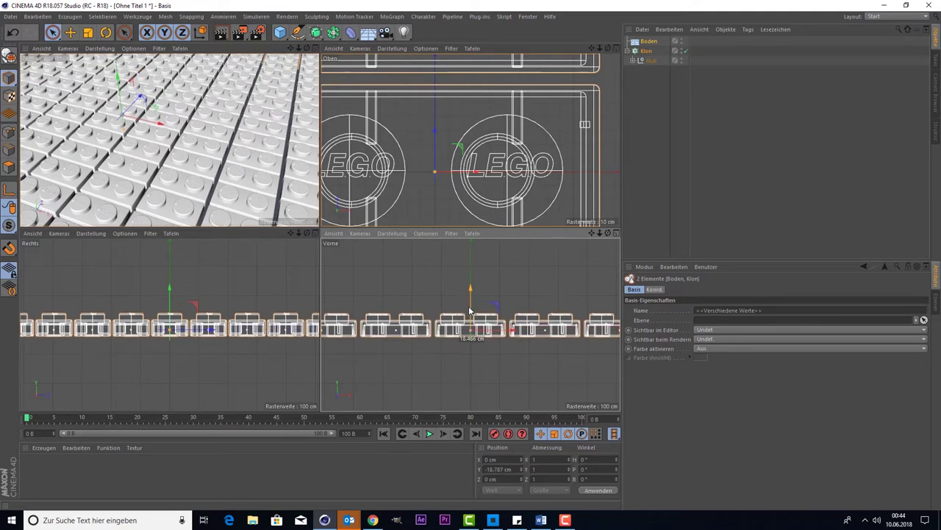
left_click_drag(471, 311, 470, 312)
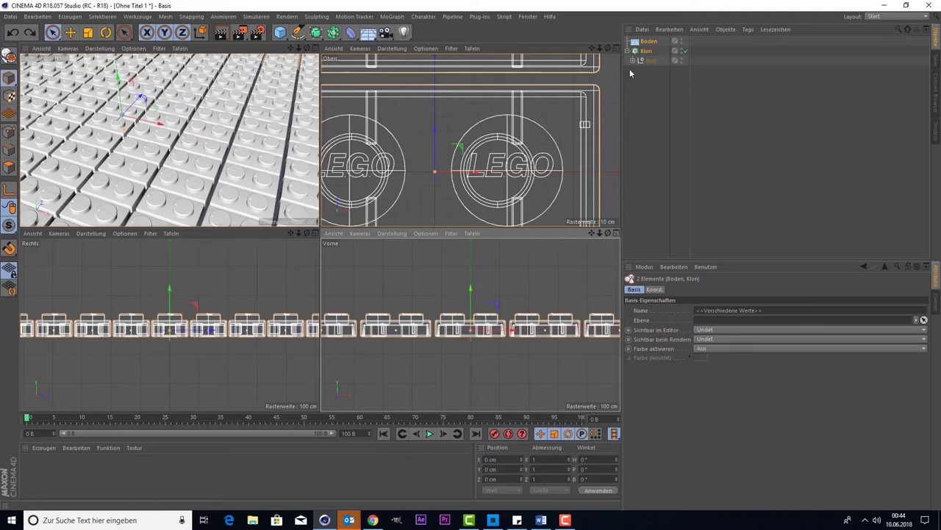
Position the floor alone just beneath the bricks at Y -25.15 cm
left_click(646, 43)
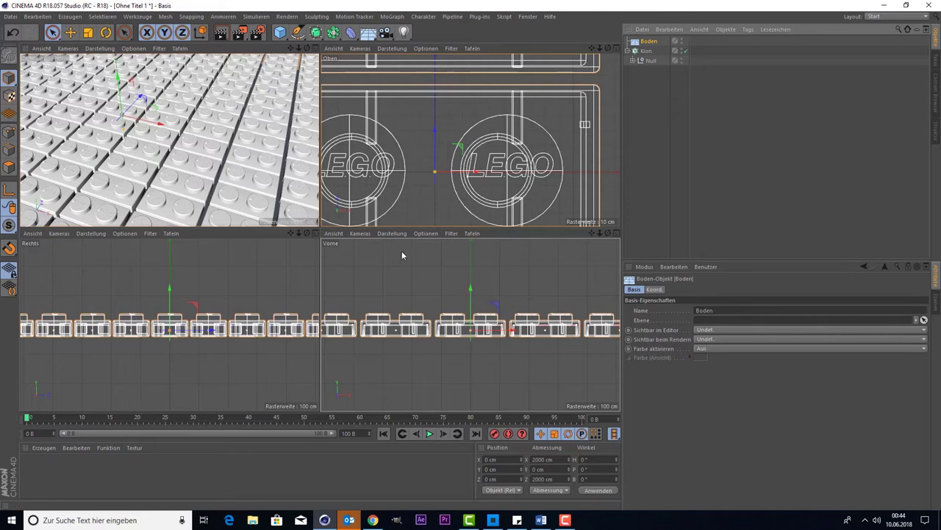
left_click_drag(168, 302, 167, 314)
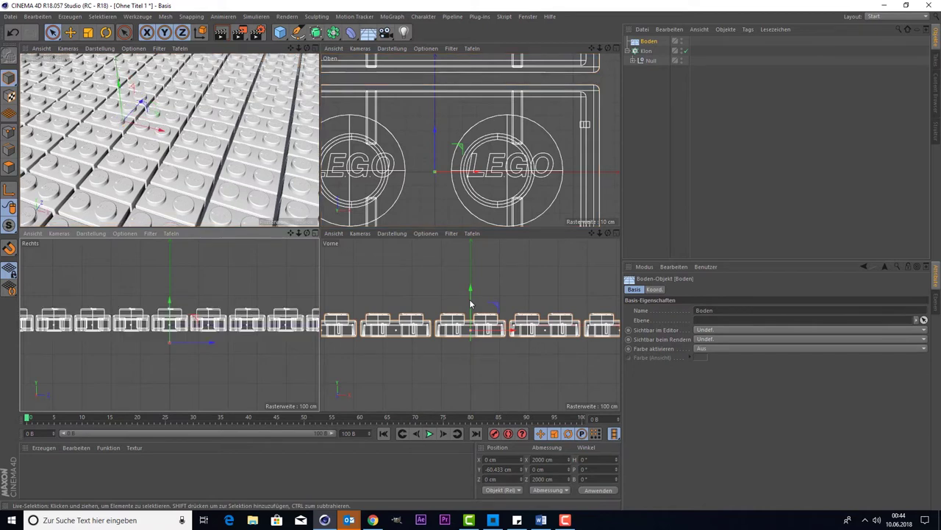
left_click_drag(471, 302, 471, 295)
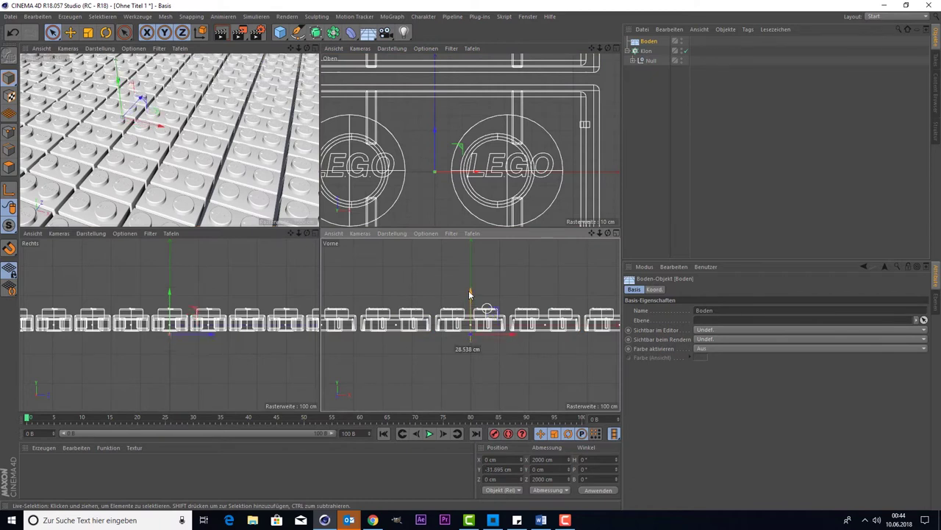
left_click_drag(469, 295, 471, 292)
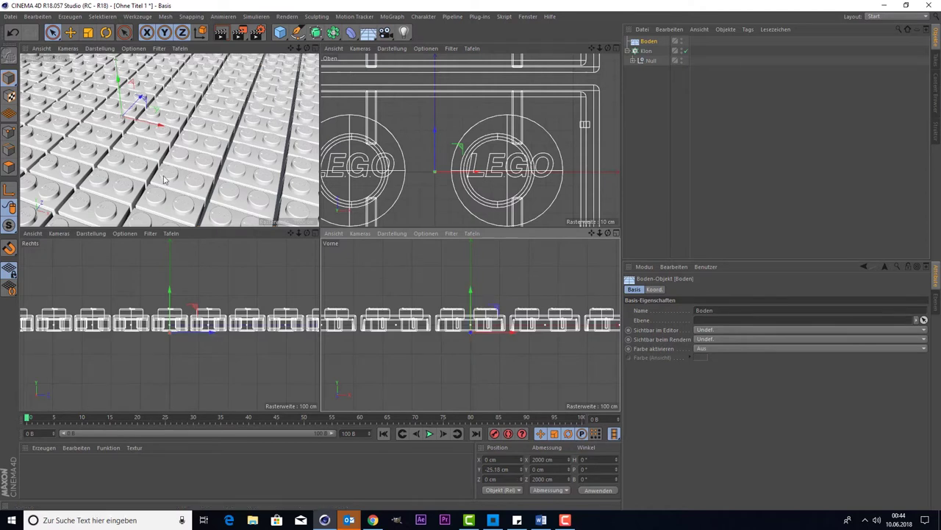
middle_click(198, 148)
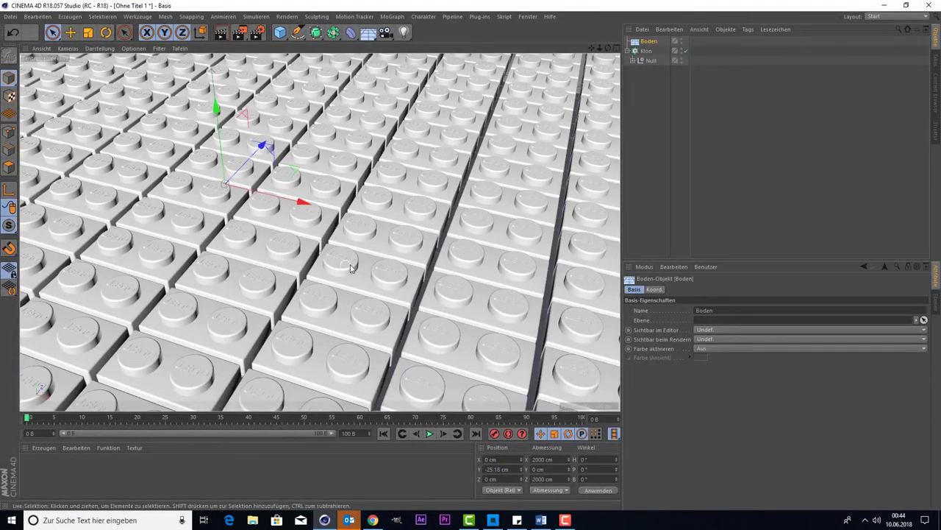
Copy and paste the brick's Null and lift the copy above the grid
left_click(633, 62)
left_click(632, 61)
left_click(644, 62)
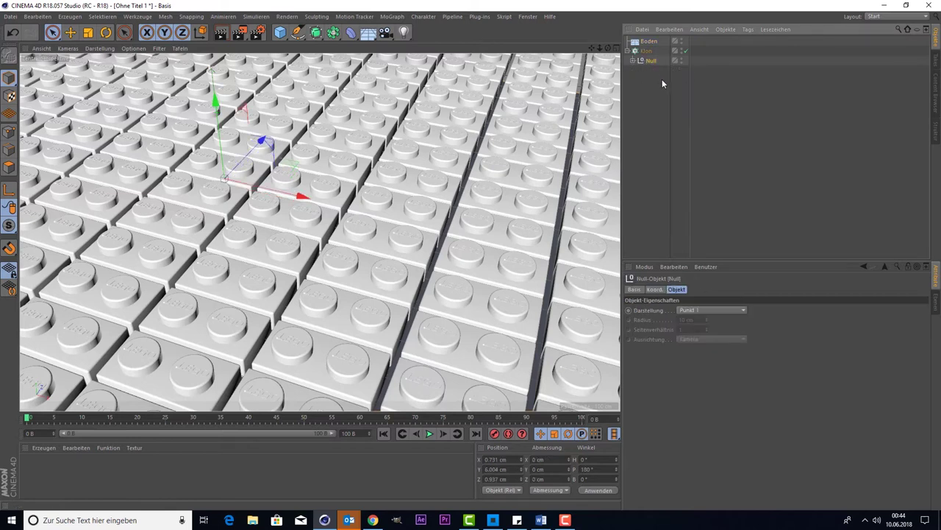
key("ctrl+c")
key("ctrl+v")
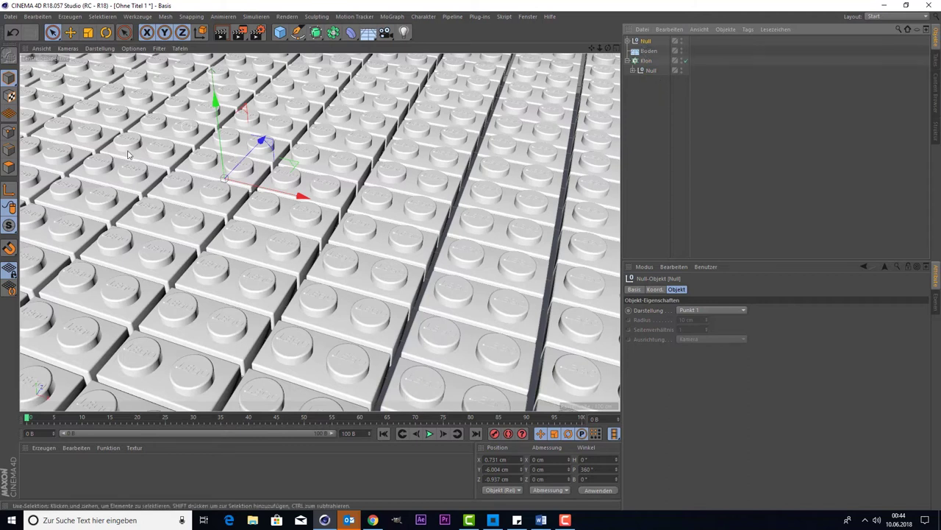
left_click_drag(220, 107, 225, 53)
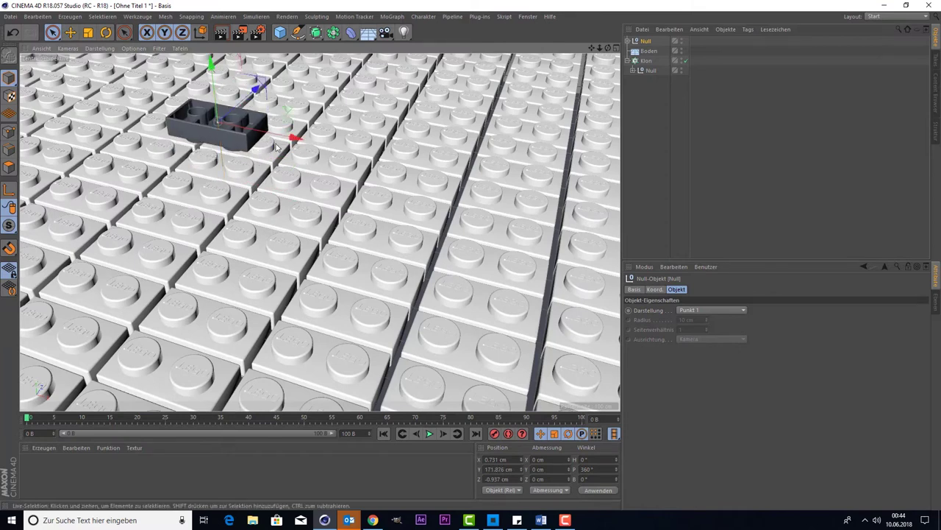
Slide the floating brick to X 365.835 cm and set its P rotation to 180°
left_click(586, 469)
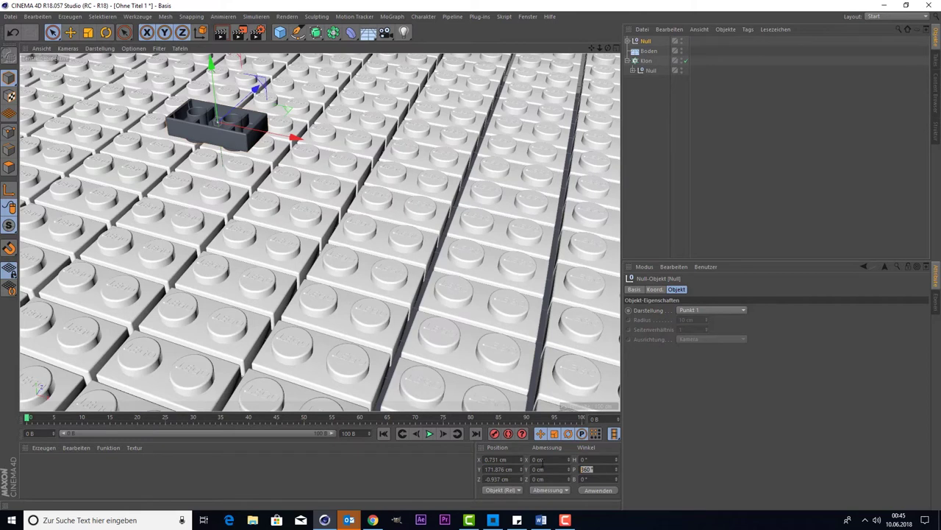
type("0")
left_click_drag(636, 43, 647, 87)
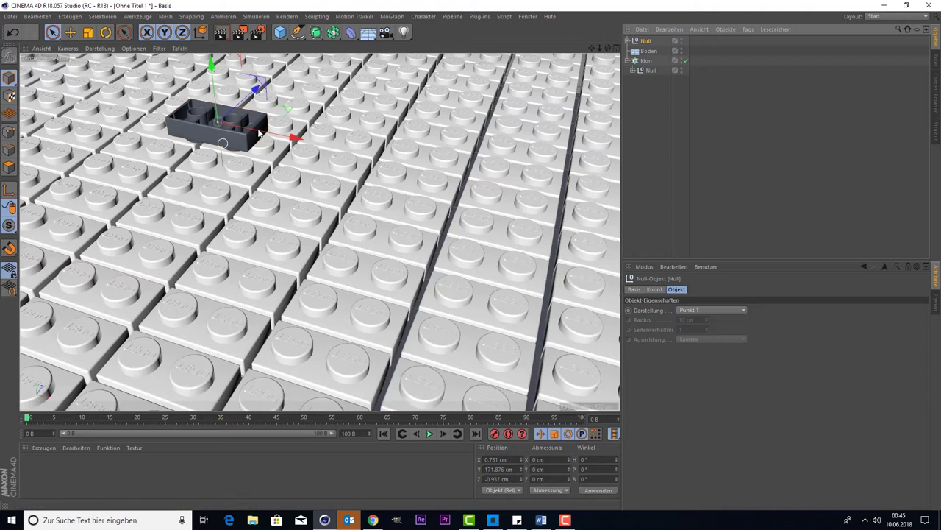
left_click_drag(291, 138, 444, 167)
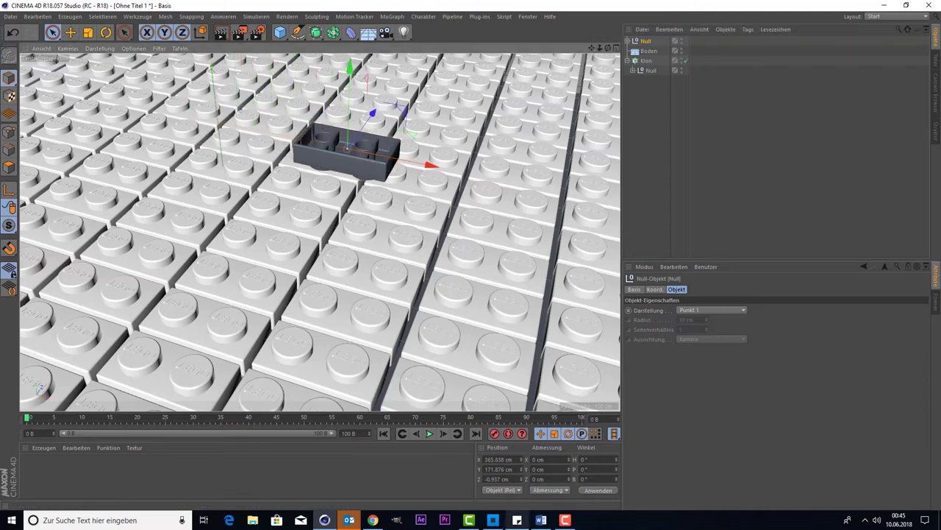
left_click(585, 468)
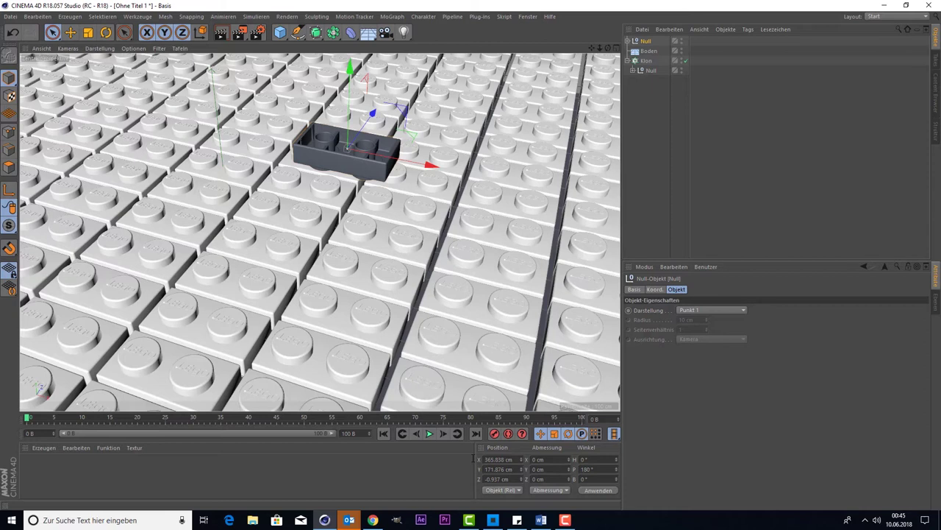
key("Return")
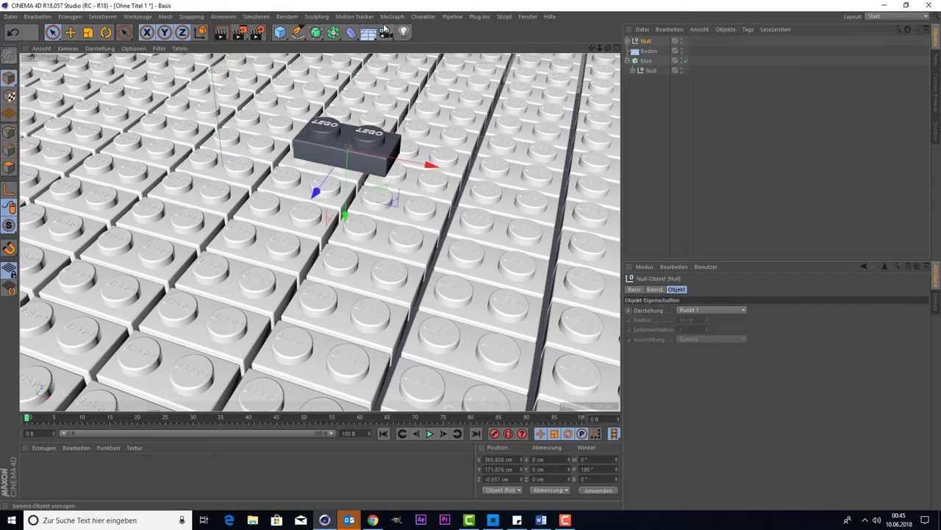
From the top view, move the floating brick to X 254.184 cm, directly over a grid brick
middle_click(442, 160)
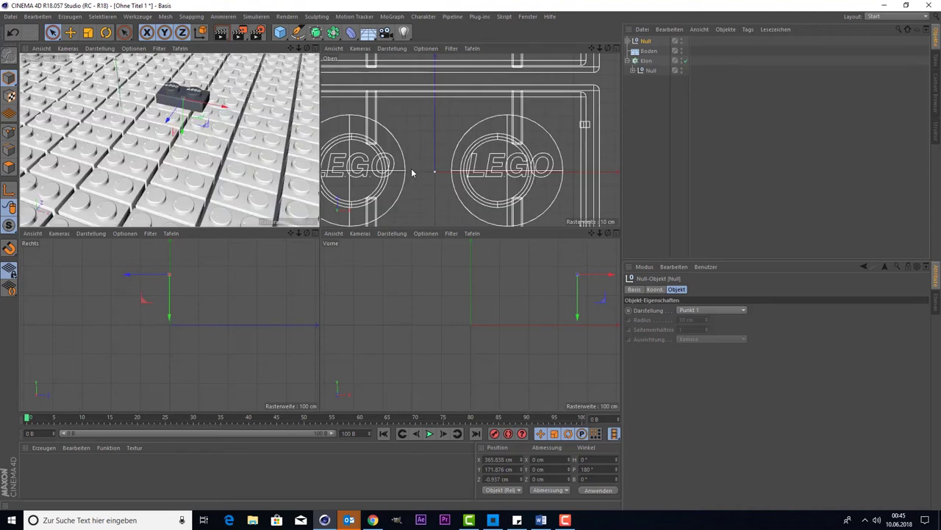
middle_click(451, 141)
scroll(451, 140, "down", 2)
scroll(451, 140, "down", 2)
scroll(451, 140, "down", 2)
scroll(451, 139, "down", 2)
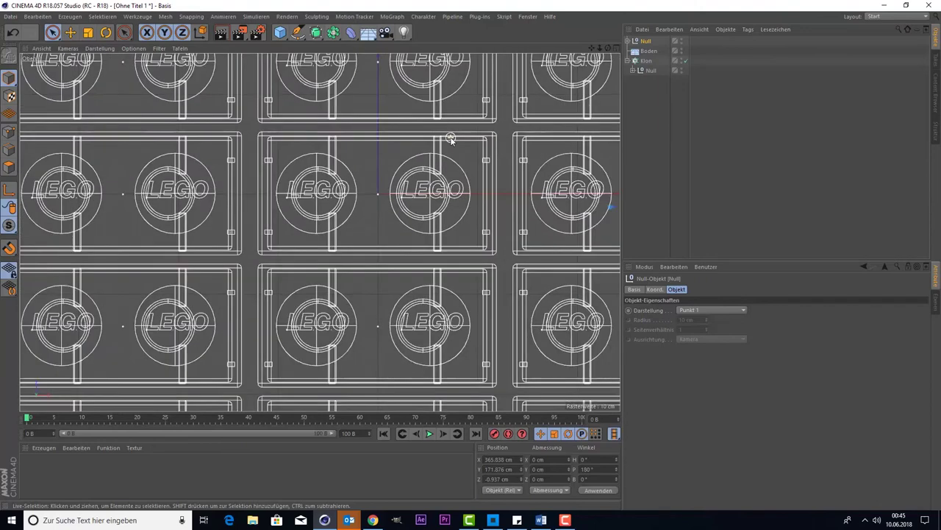
scroll(452, 140, "down", 2)
scroll(451, 140, "down", 2)
scroll(451, 140, "down", 2)
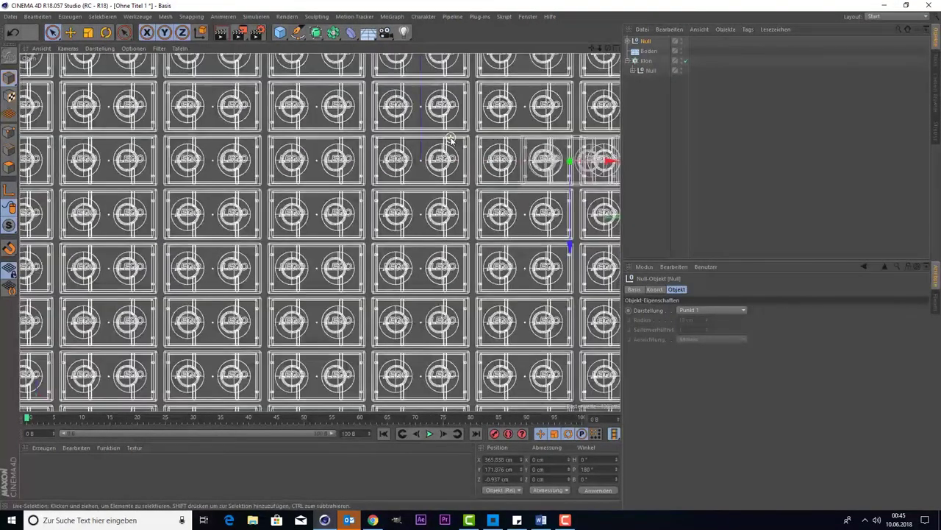
scroll(587, 101, "down", 2)
scroll(592, 63, "down", 2)
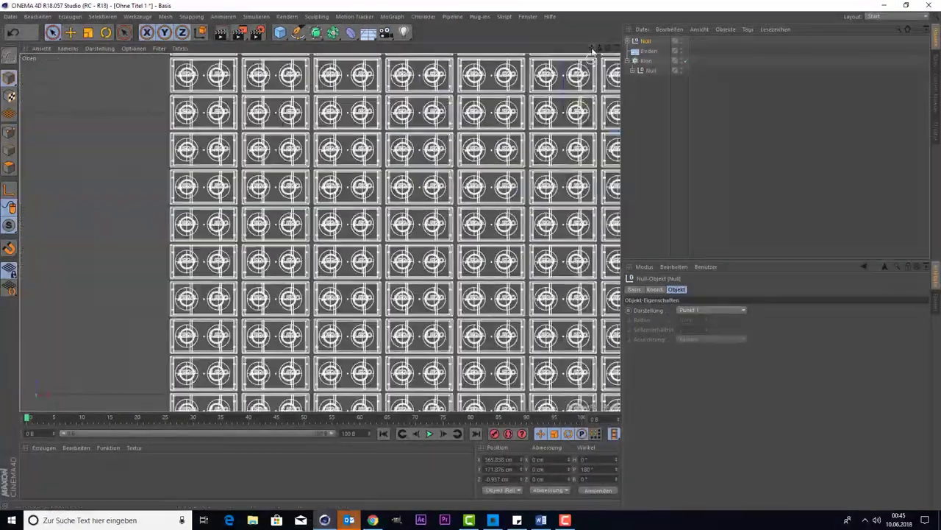
mouse_move(591, 48)
left_mouse_down()
mouse_move(434, 52)
mouse_move(354, 77)
left_mouse_up()
left_click_drag(321, 232, 290, 267)
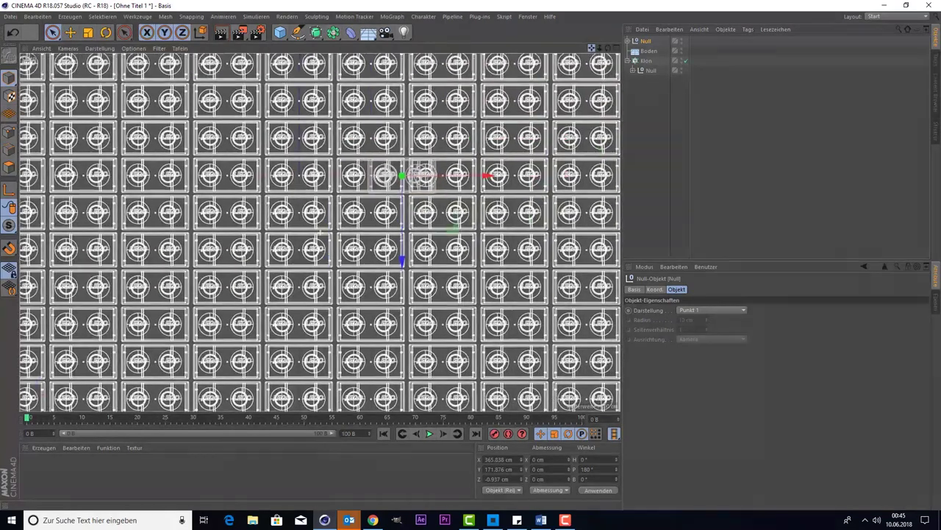
scroll(289, 268, "up", 1)
scroll(431, 175, "up", 2)
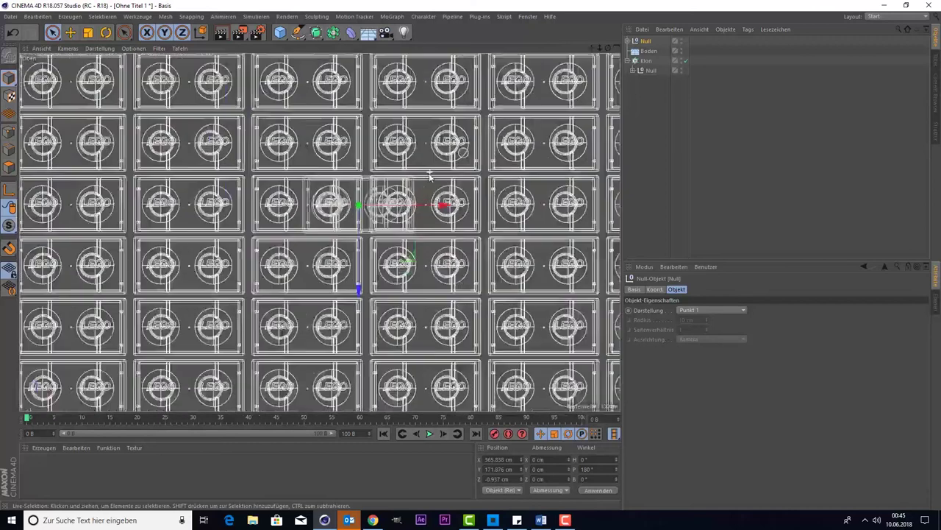
scroll(423, 194, "up", 2)
left_click_drag(405, 226, 334, 225)
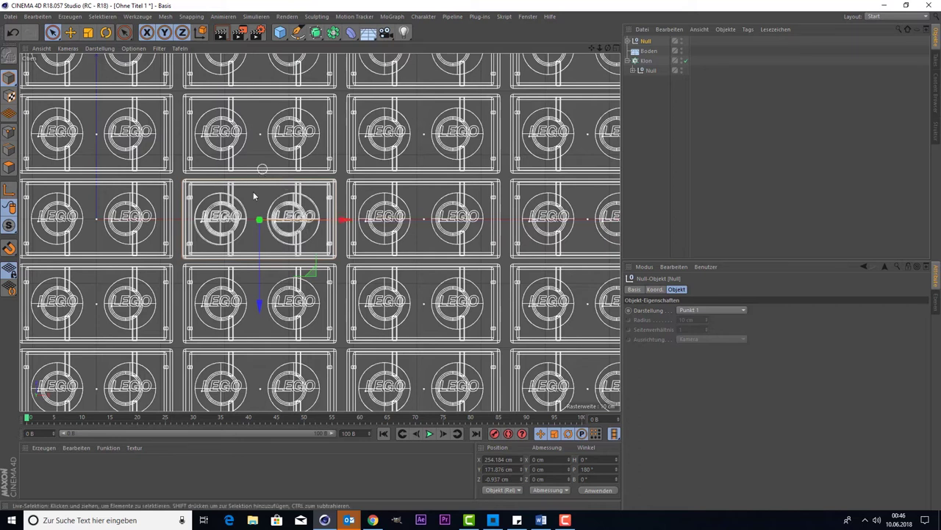
With the Scale tool active, maximize the perspective view and zoom in on the floating brick
left_click(87, 32)
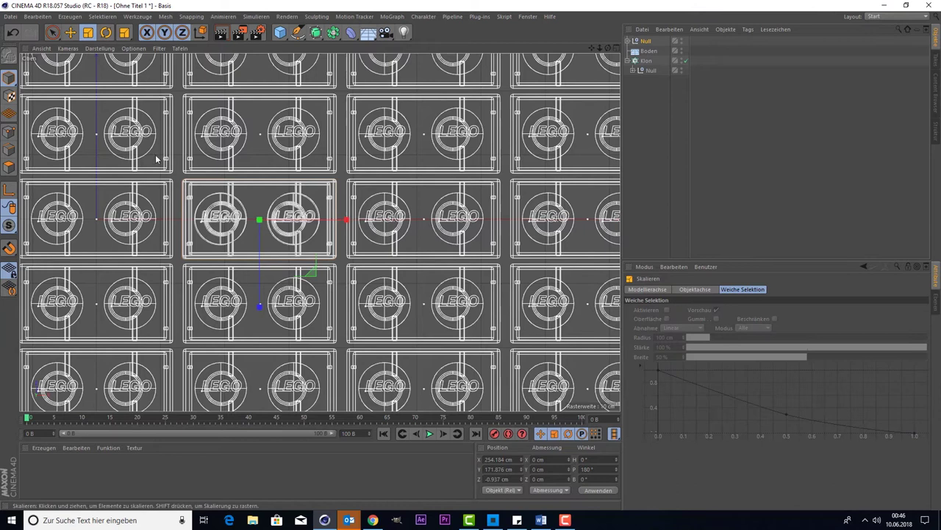
middle_click(154, 153)
middle_click(156, 106)
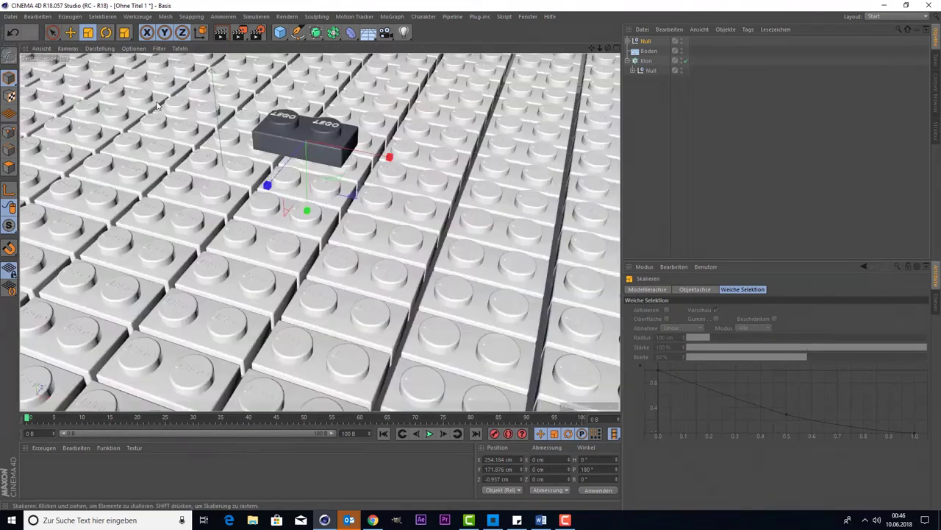
scroll(236, 129, "up", 5)
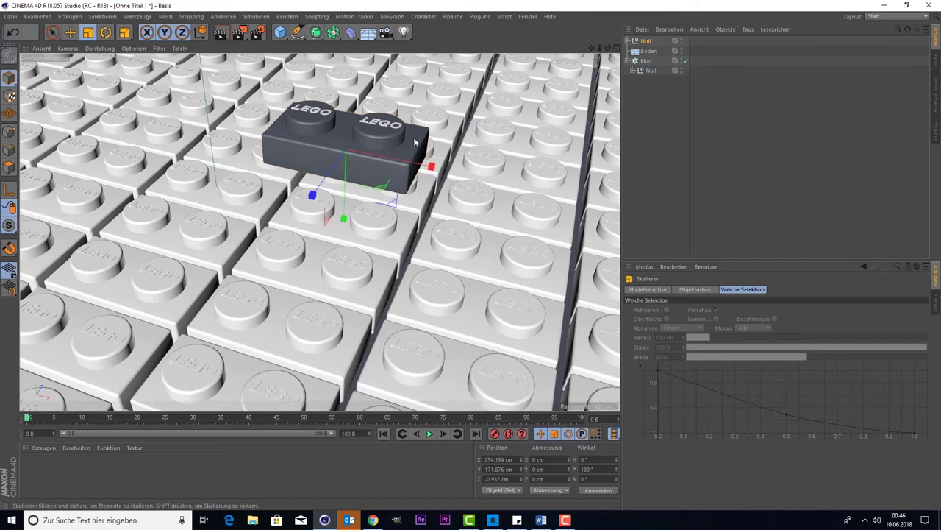
Try scaling the floating brick up, undo it, and select the brick at original size
left_click_drag(376, 299, 456, 255)
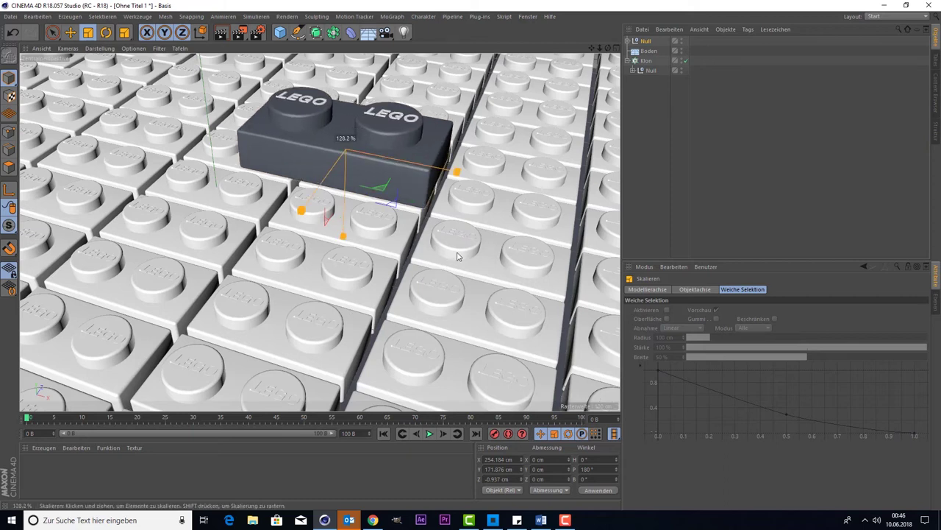
key("ctrl+z")
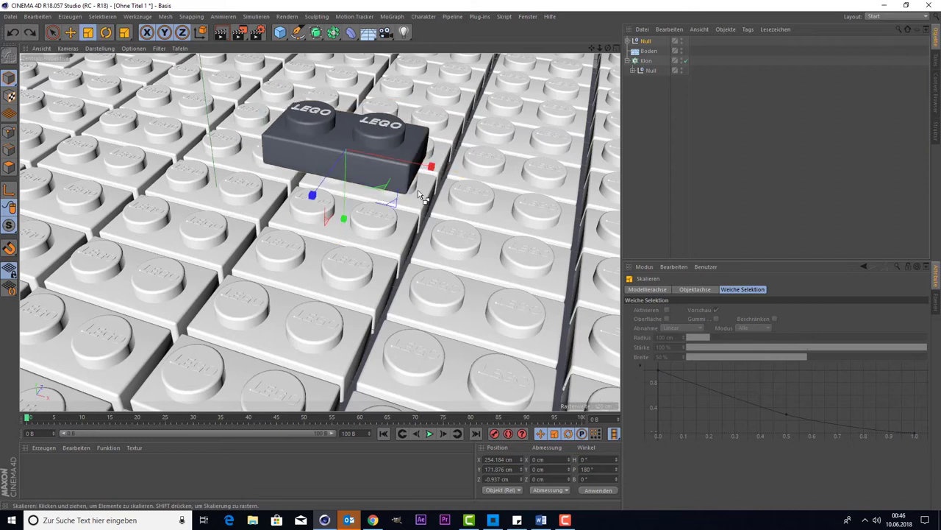
left_click(331, 144)
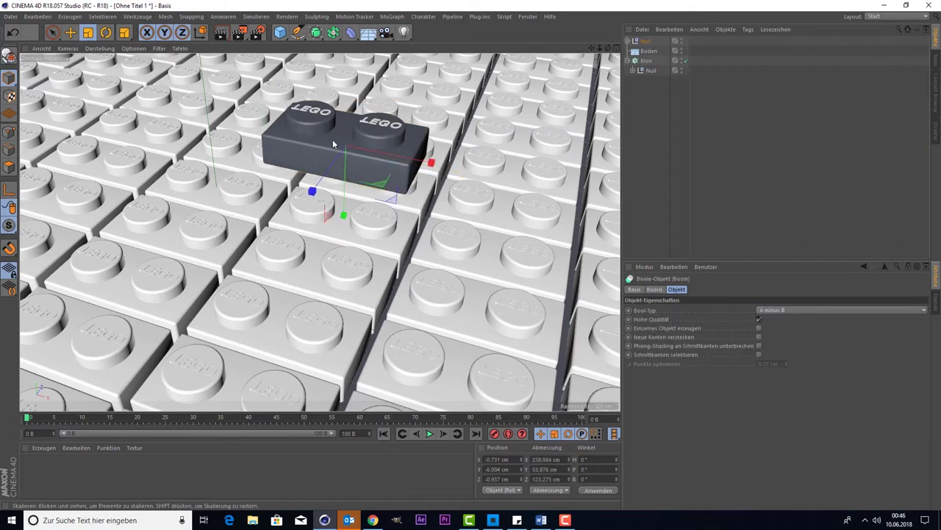
Expand the top Null, select both Würfel objects under Boole, and orbit to look beneath the bricks
left_click(626, 41)
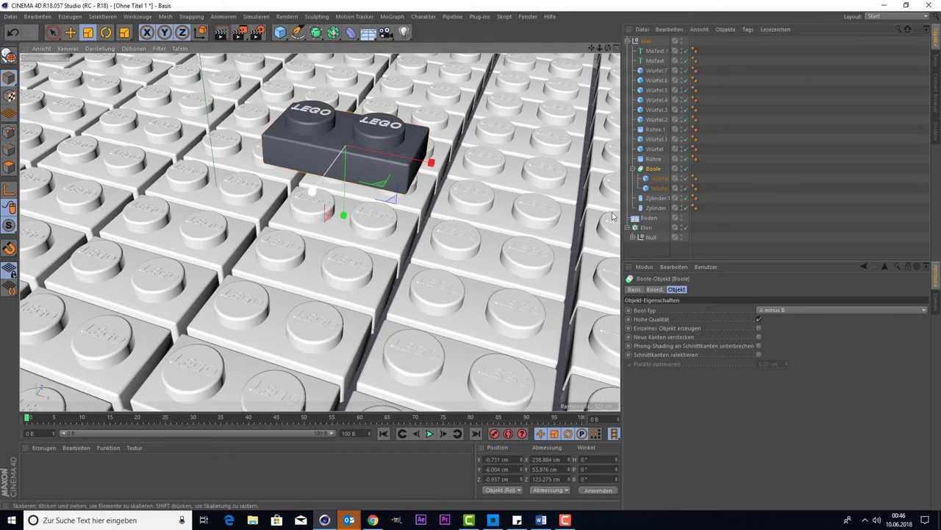
left_click(659, 178)
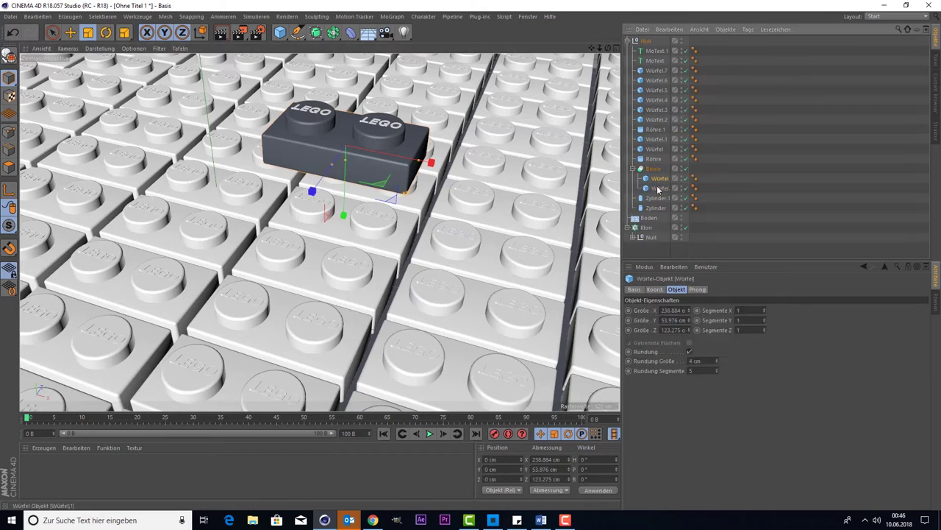
left_click(658, 189, "ctrl")
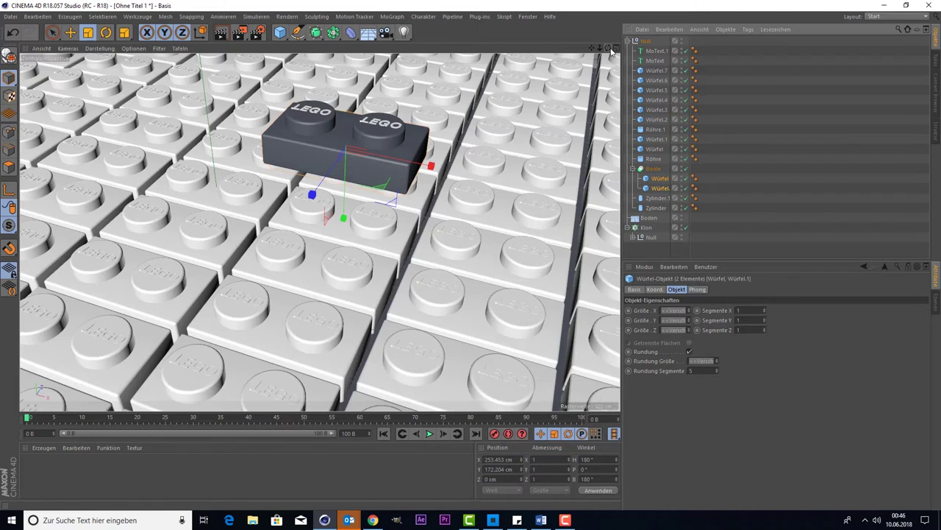
left_click_drag(319, 233, 320, 184, "alt")
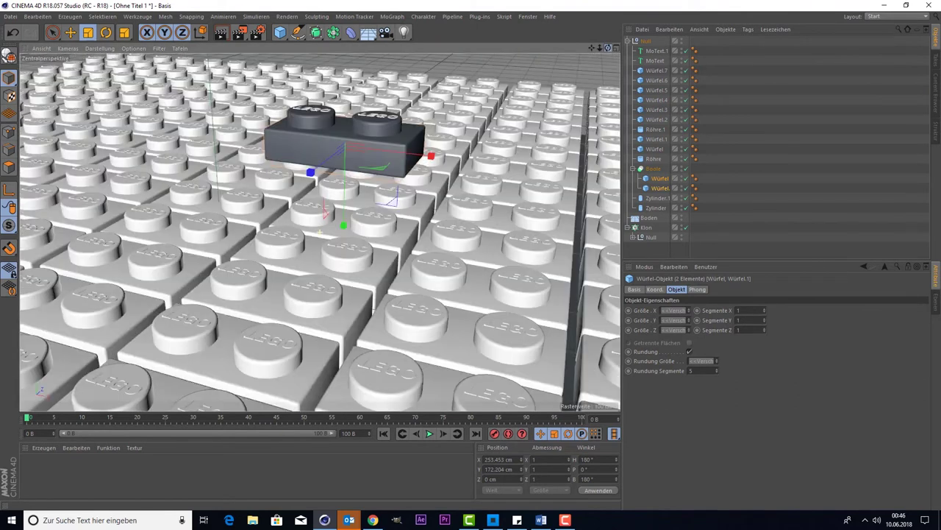
Hide the Boden floor in the editor, select Klon, and expand its Null
left_click(683, 219)
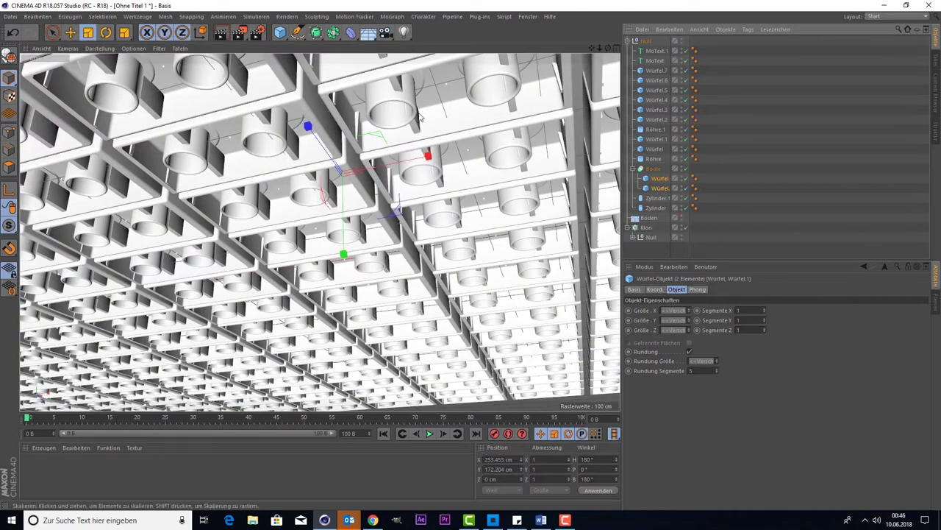
left_click(491, 89)
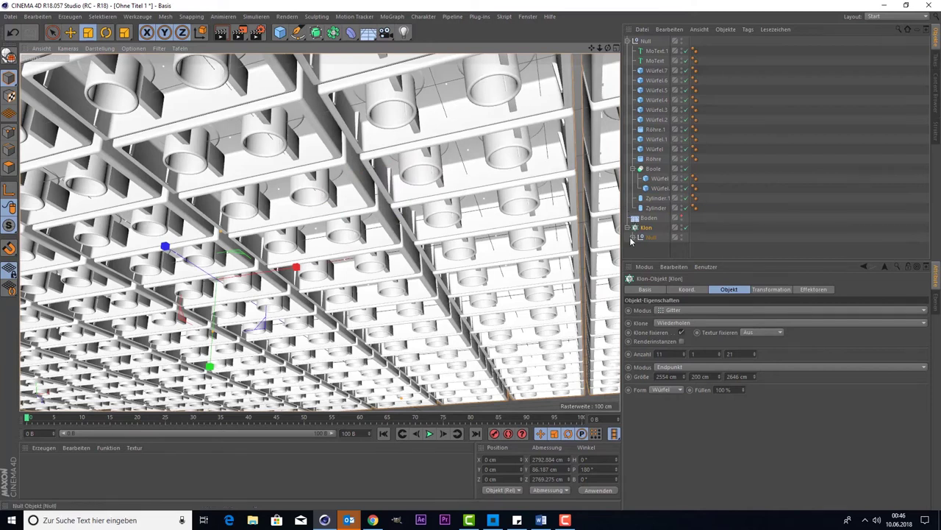
left_click(634, 237)
scroll(662, 202, "down", 5)
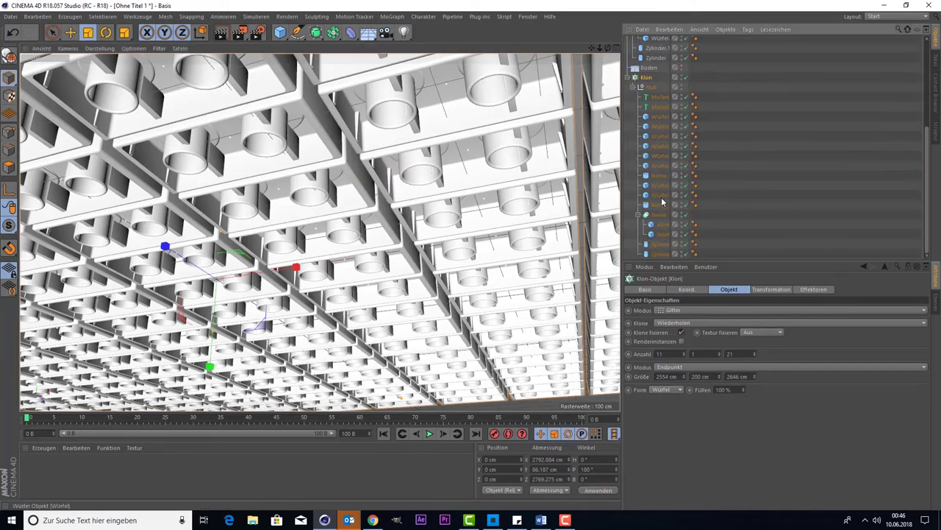
Inspect the cloned brick's Würfel, Zylinder and Röhre.1 parts, then select Zylinder, Zylinder.1 and Würfel.7
left_click(661, 167)
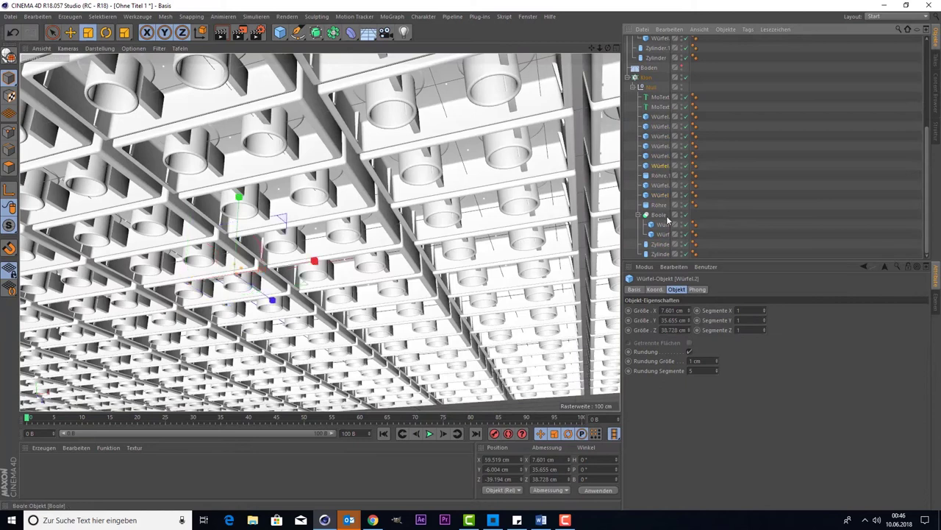
left_click(660, 214)
left_click(661, 254)
left_click(661, 195)
left_click(660, 175)
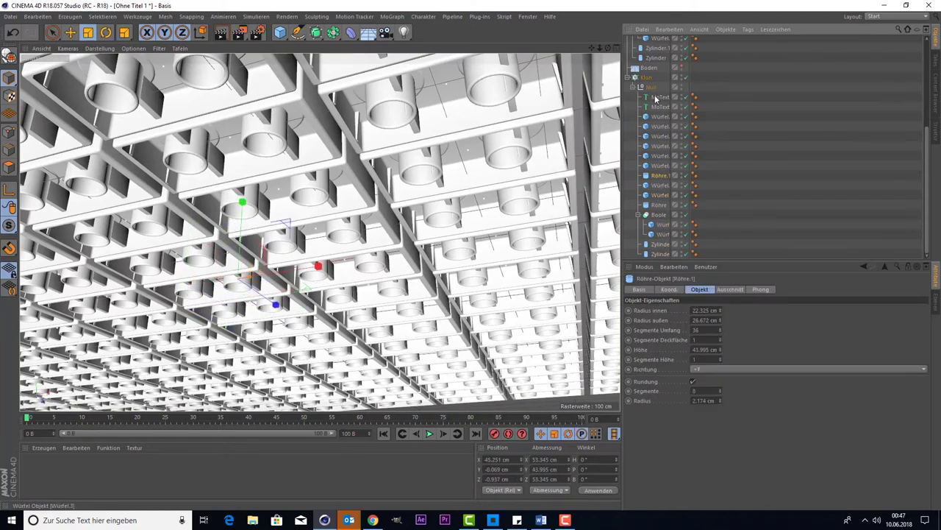
scroll(656, 98, "up", 5)
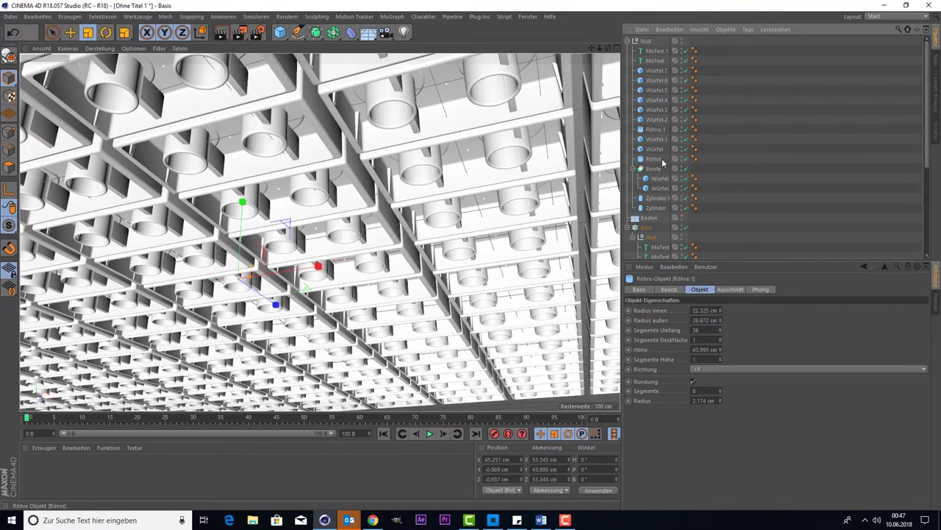
left_click(660, 209)
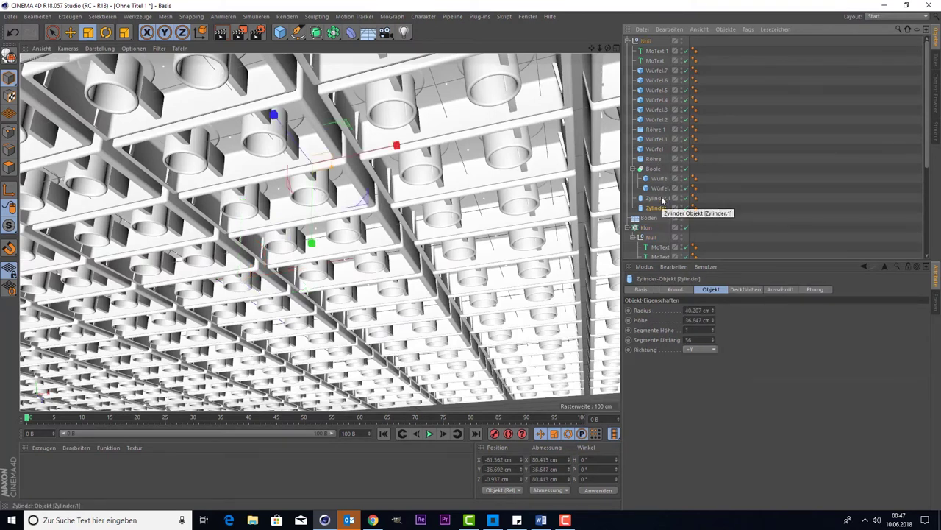
left_click(662, 199, "ctrl")
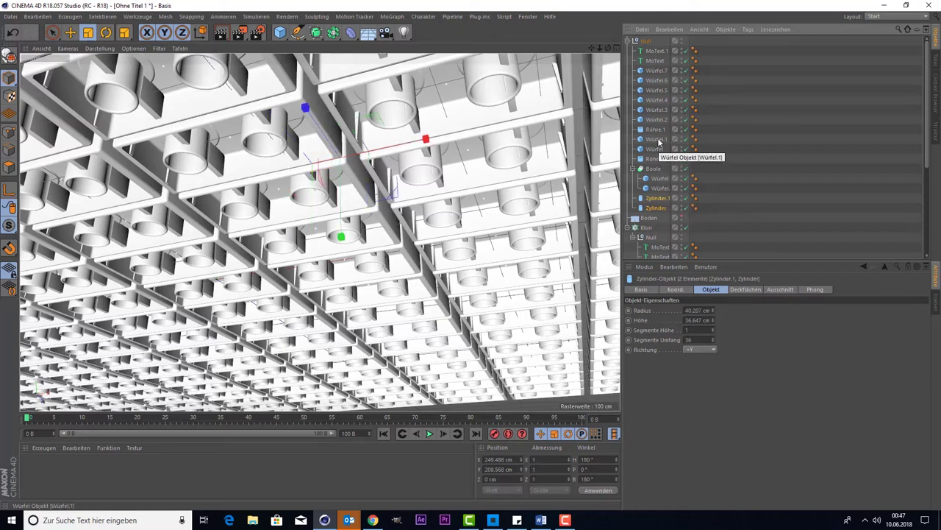
left_click(654, 70, "ctrl")
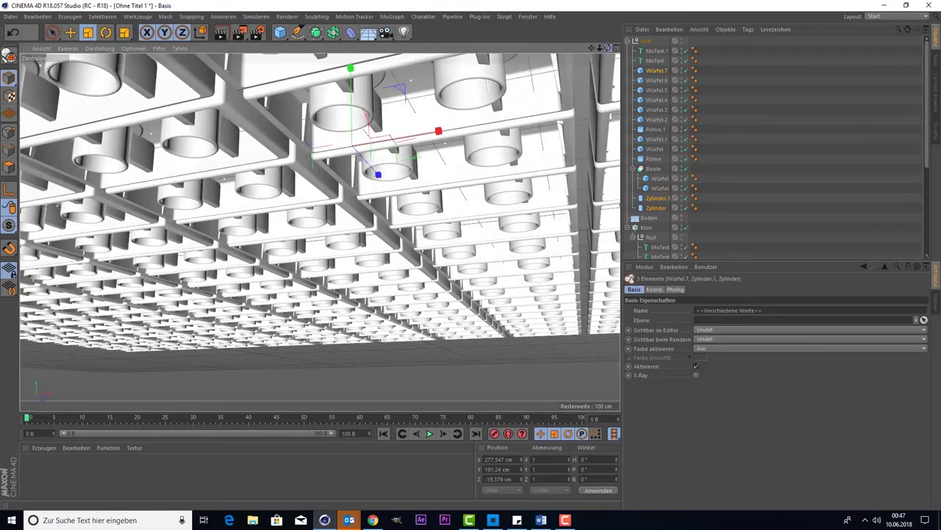
Orbit the perspective view down onto the bricks, then switch to the four-view perspective/top/right/front layout
mouse_move(319, 295)
left_mouse_down("alt")
mouse_move(320, 183)
mouse_move(319, 353)
mouse_move(319, 232)
mouse_move(353, 59)
left_mouse_up("alt")
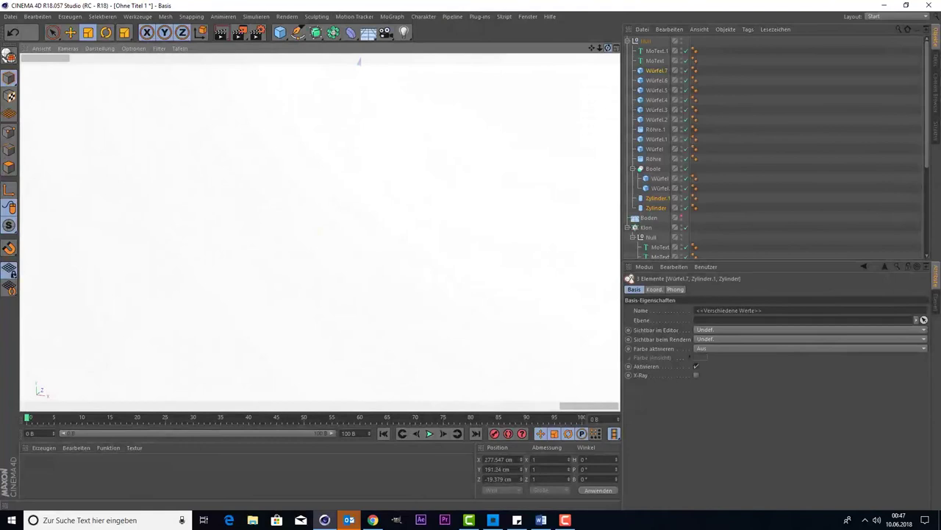
left_click_drag(608, 48, 611, 59)
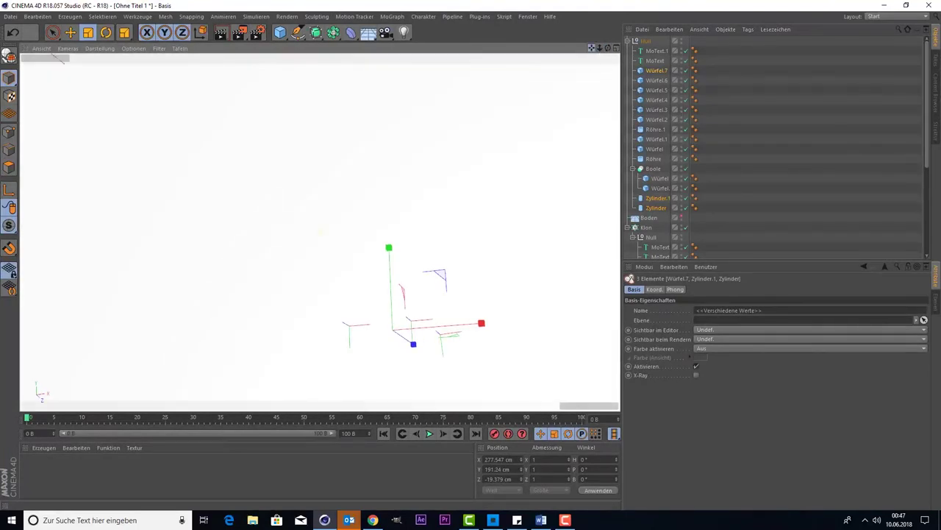
left_click_drag(322, 232, 463, 160, "alt")
middle_click(463, 159)
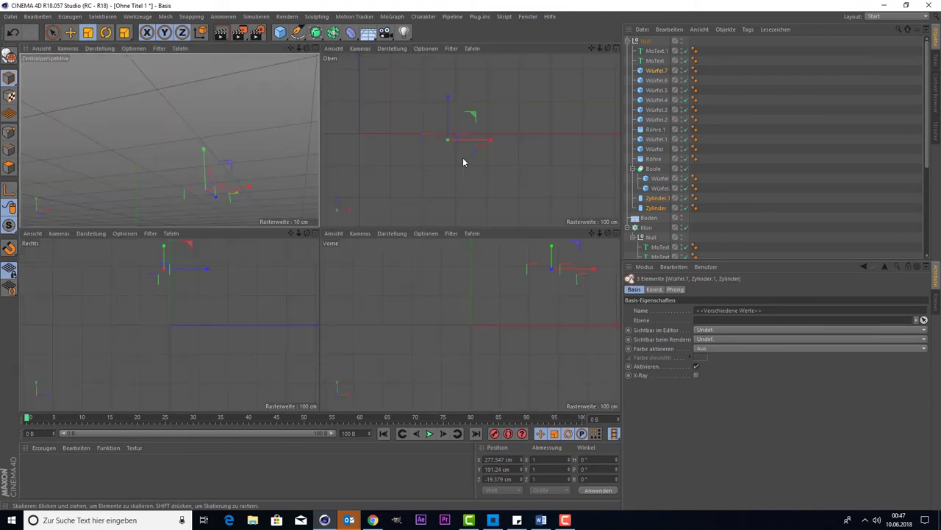
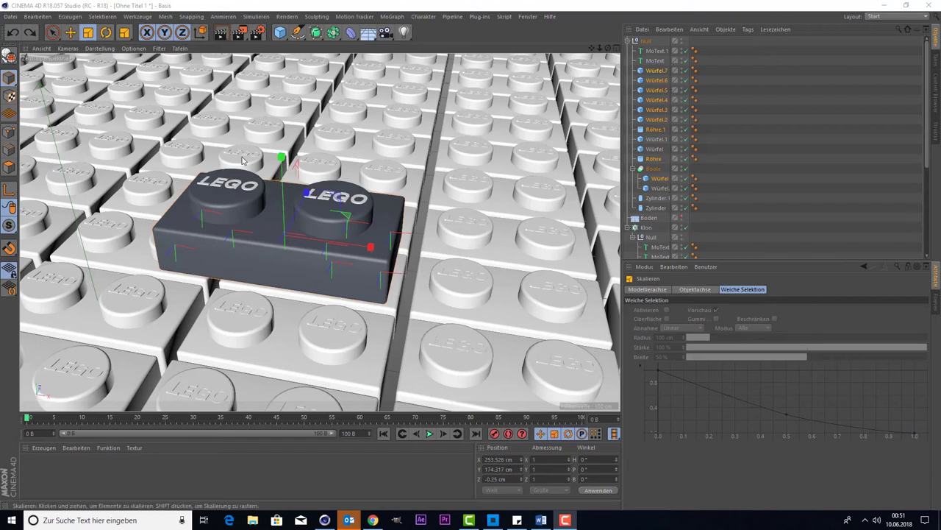
Undo the bad resize and scale the dark brick body to about 196% under its studs
mouse_move(252, 133)
left_mouse_down()
mouse_move(313, 95)
mouse_move(207, 261)
left_mouse_up()
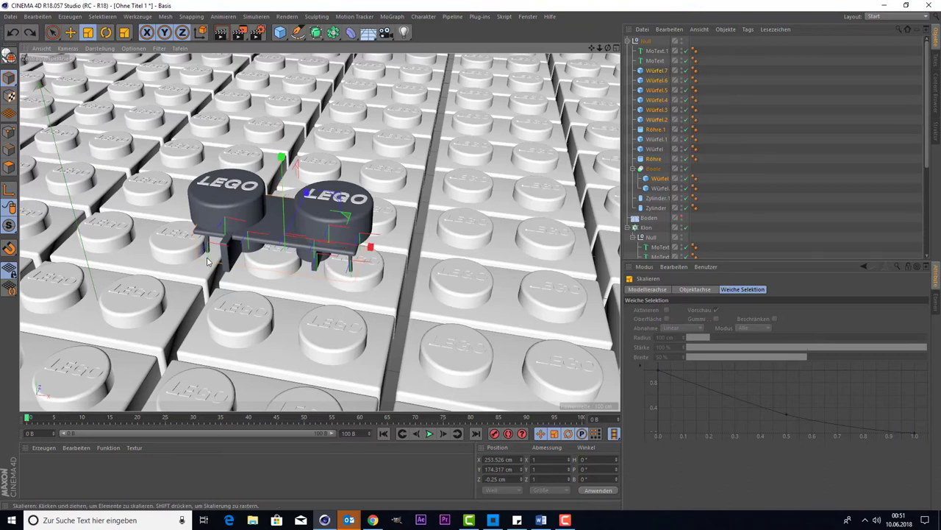
key("ctrl+z")
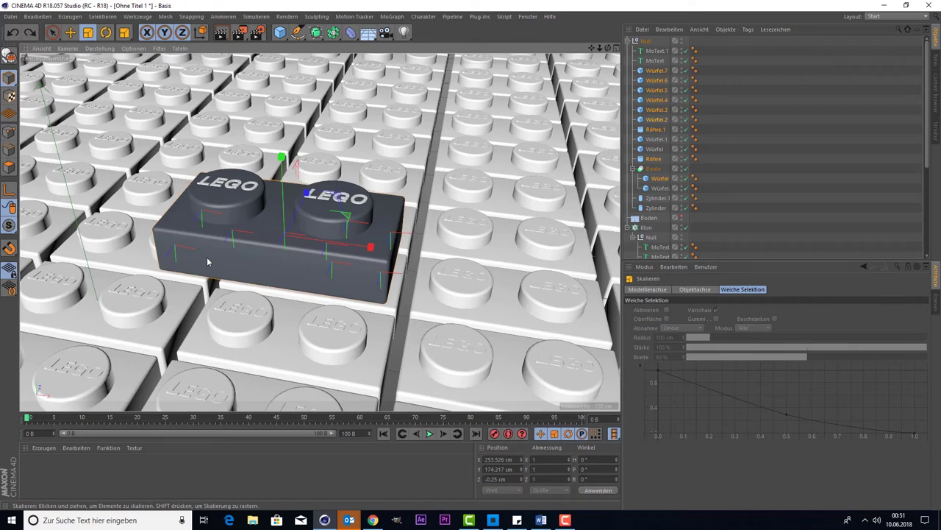
key("ctrl+z")
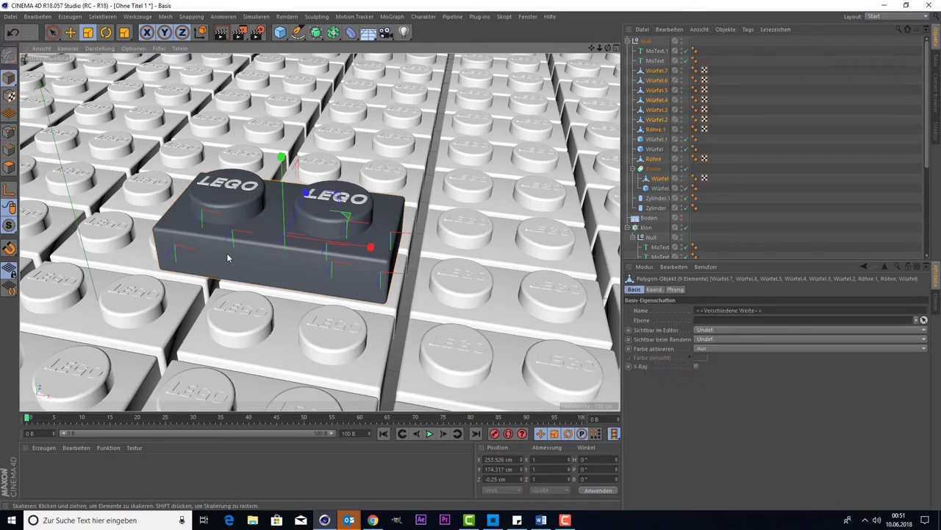
key("ctrl+z")
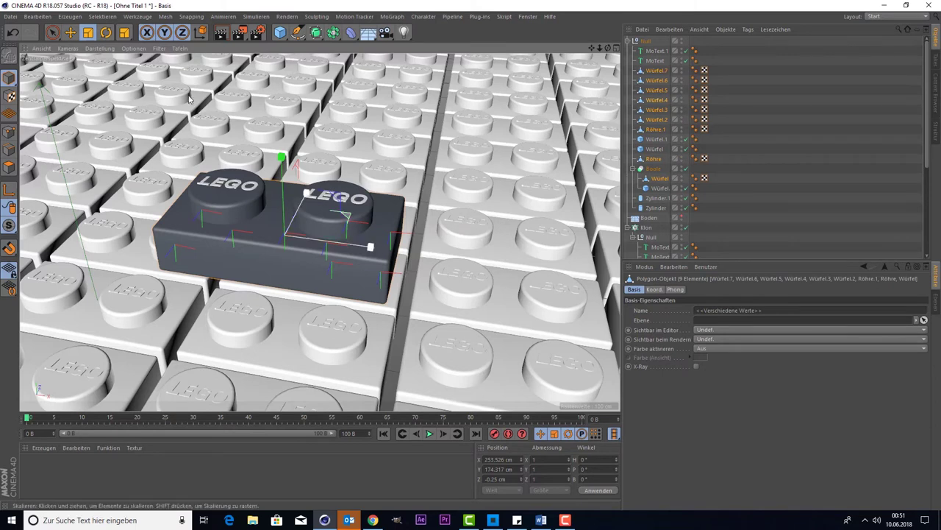
left_click(88, 35)
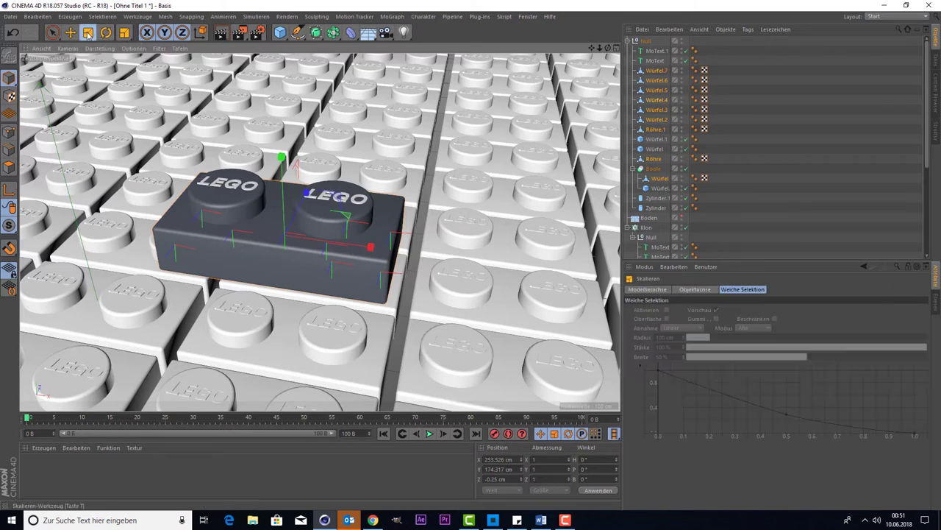
left_click_drag(303, 200, 319, 172)
Switch to the four-view layout and shift the Top view across the brick grid
middle_click(487, 108)
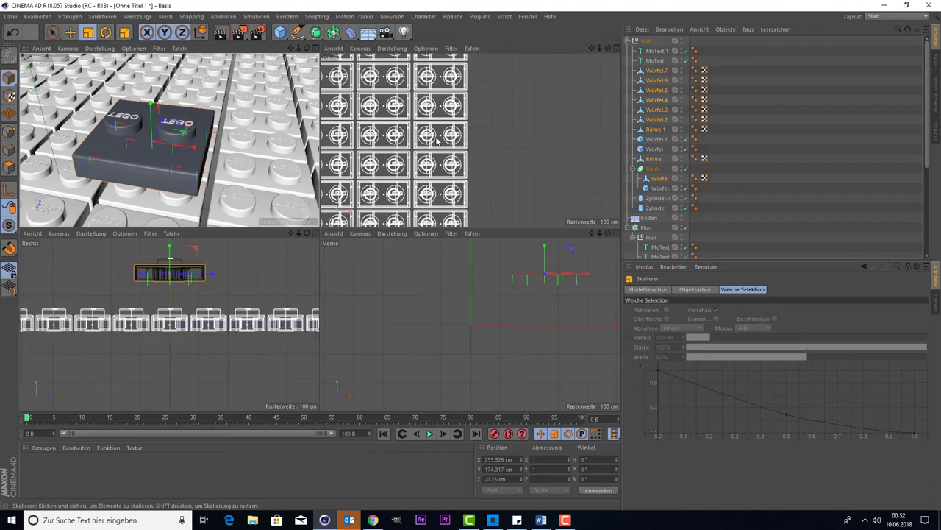
left_click_drag(592, 48, 592, 49)
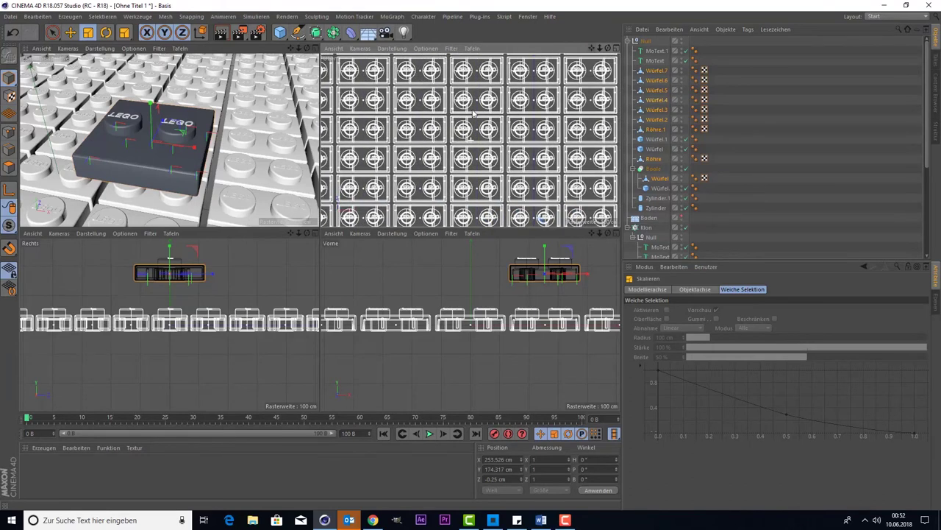
scroll(382, 162, "down", 2)
scroll(383, 163, "down", 1)
scroll(395, 161, "down", 1)
scroll(397, 162, "down", 1)
scroll(397, 162, "down", 1)
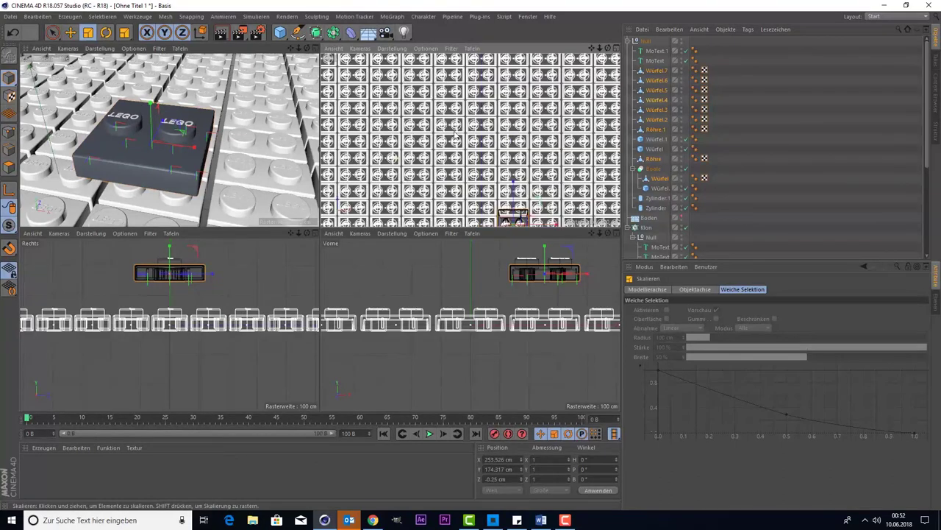
Zoom and pan the Top view to center closely on the enlarged brick, using Live Selection
left_click_drag(593, 48, 593, 59)
scroll(468, 132, "up", 1)
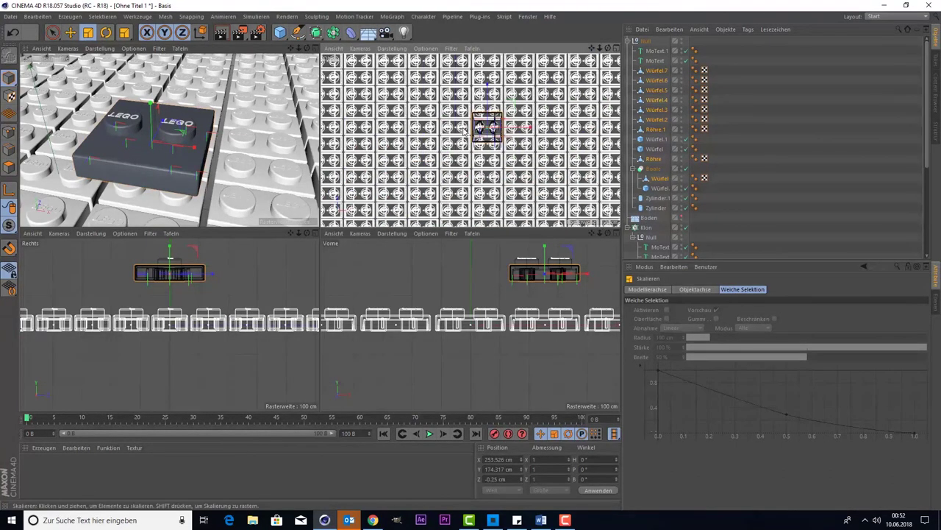
scroll(499, 125, "up", 1)
scroll(498, 125, "up", 1)
scroll(500, 122, "up", 1)
scroll(508, 114, "up", 1)
scroll(552, 82, "up", 1)
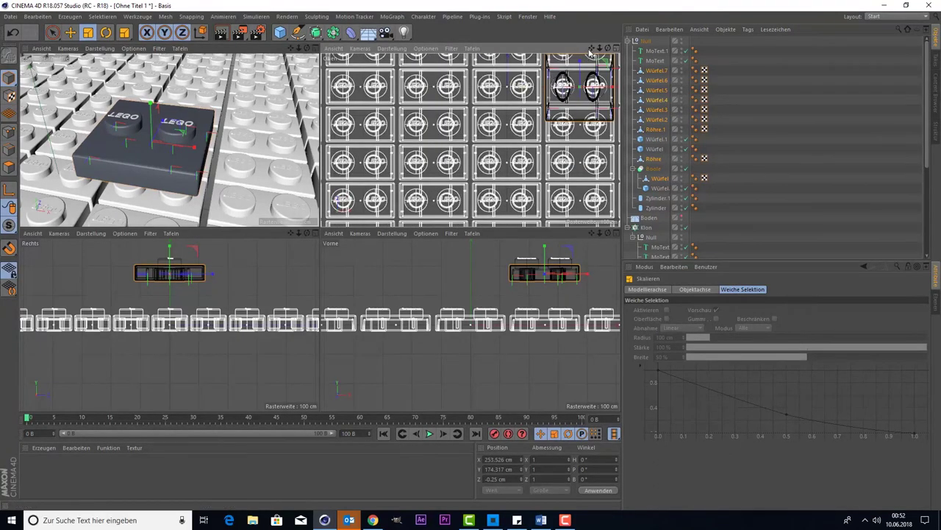
left_click_drag(592, 48, 521, 97)
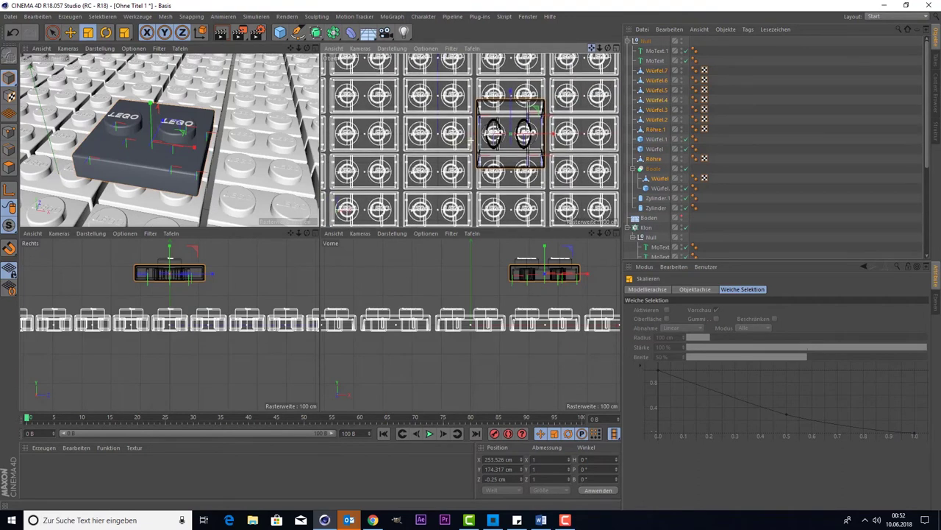
left_click(52, 32)
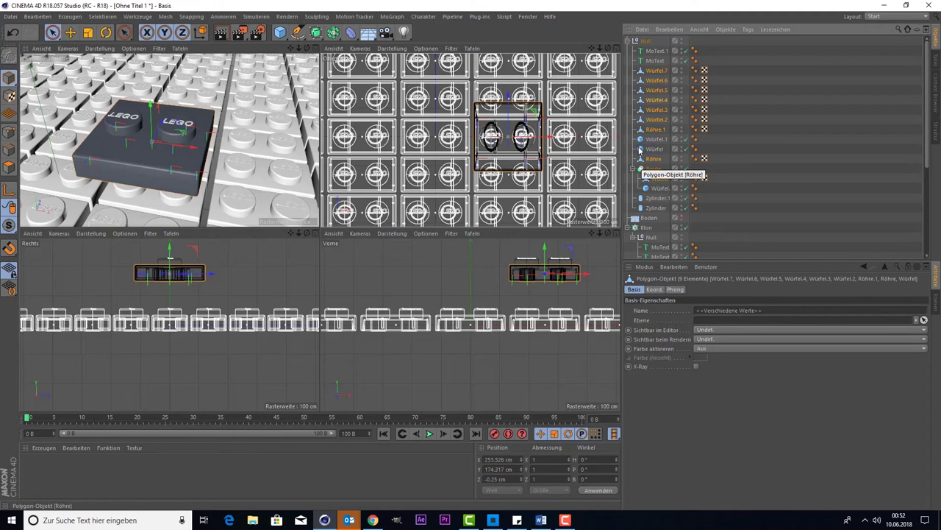
Reposition the brick's Null group, then move MoText, MoText.1 and both Zylinder studs toward the front
left_click(647, 41)
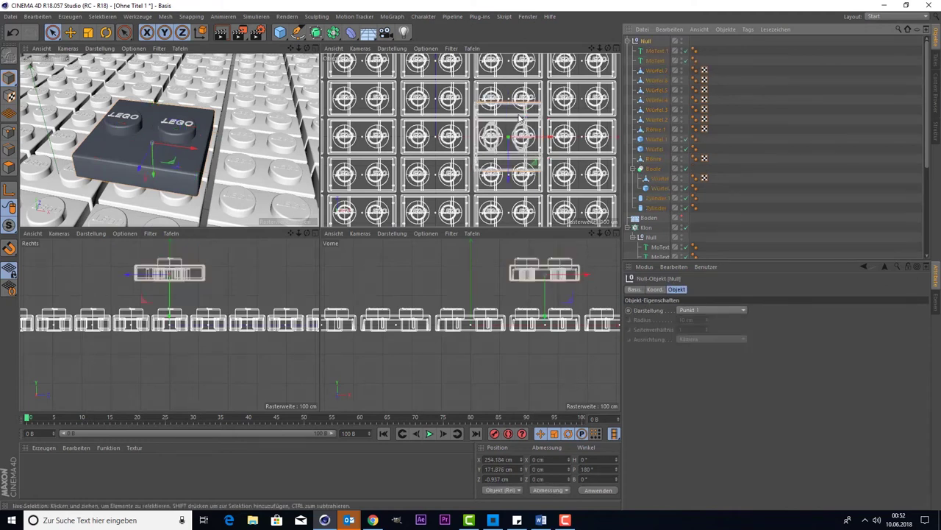
left_click_drag(506, 137, 506, 186)
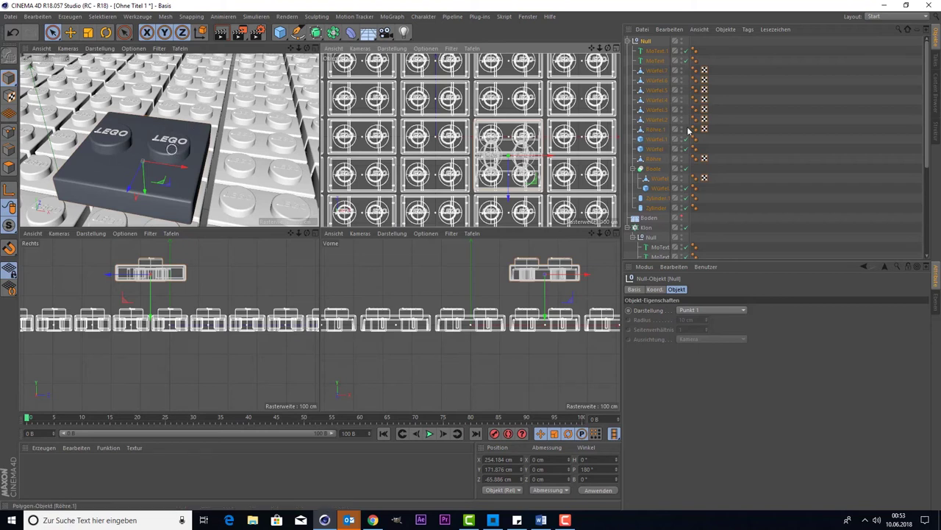
left_click(657, 58)
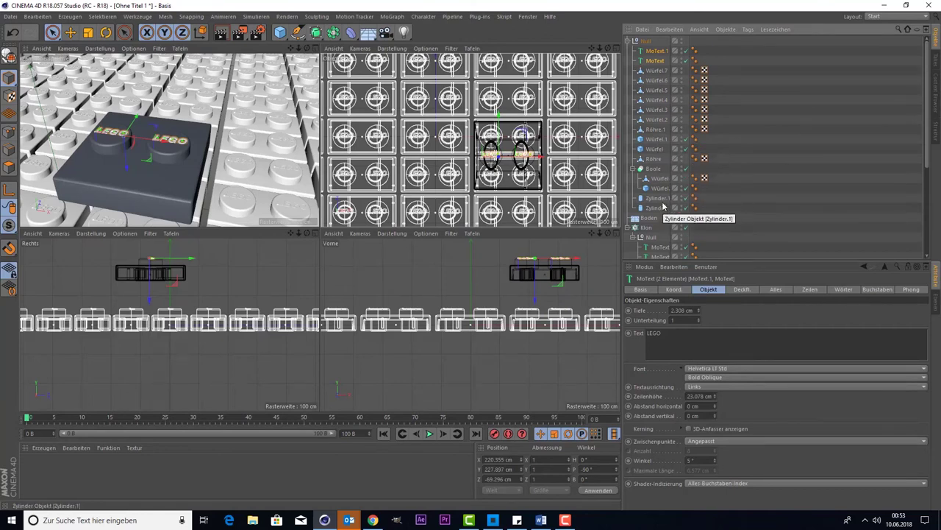
left_click(658, 208, "ctrl")
left_click(657, 198, "ctrl")
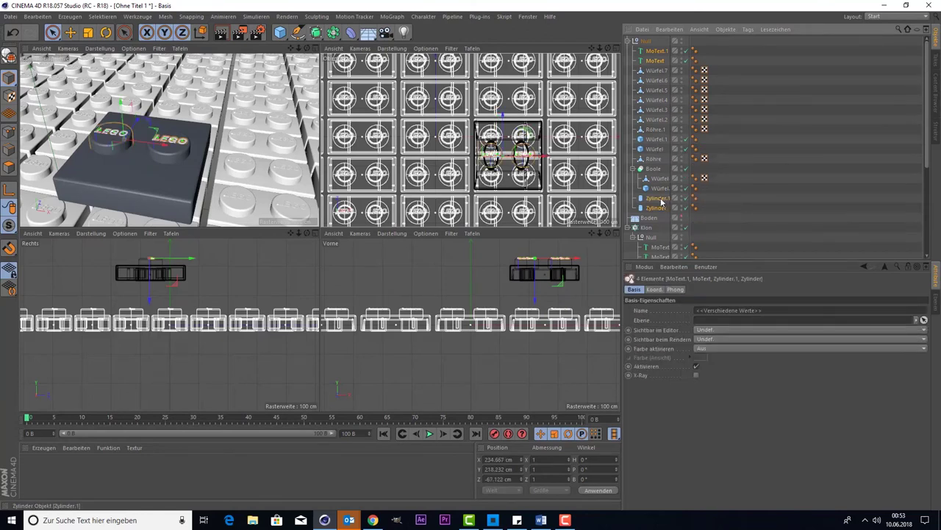
middle_click(252, 112)
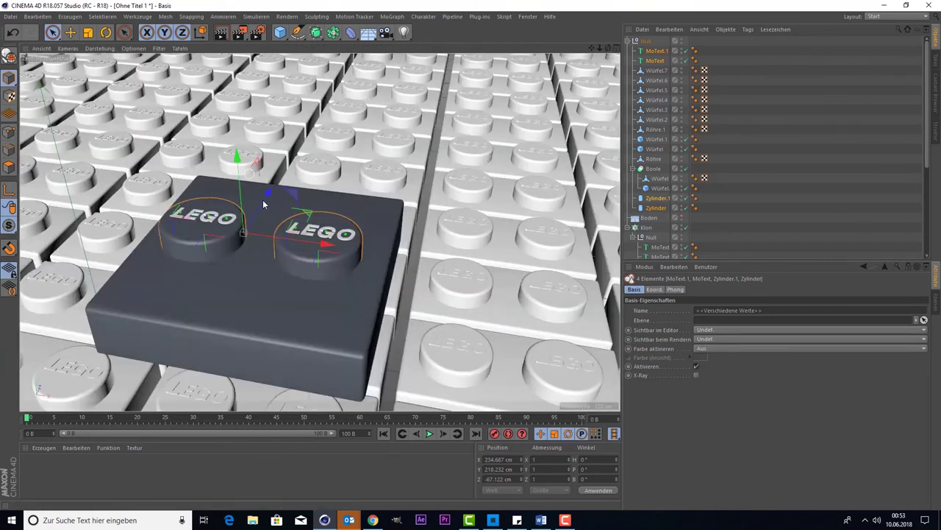
left_click_drag(264, 204, 242, 235)
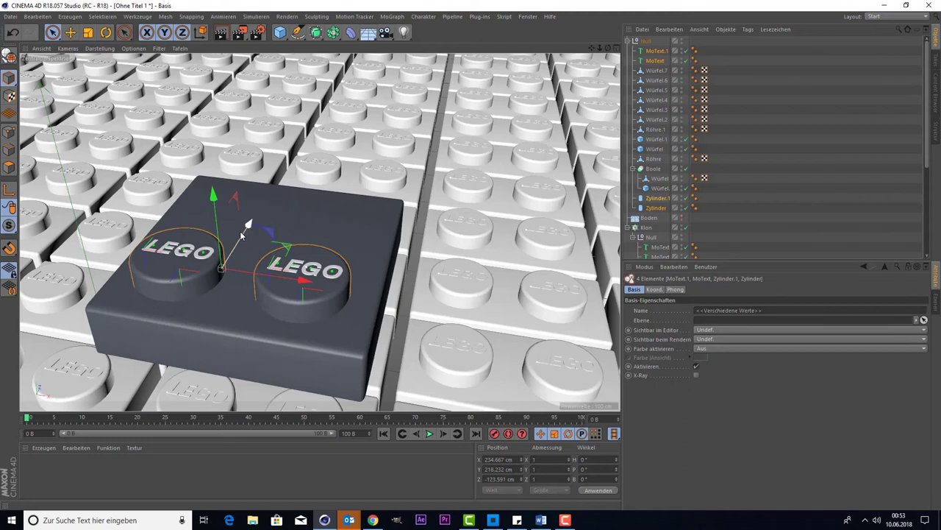
Copy the two logo-topped studs onto the brick's back half
key("ctrl+v")
left_click_drag(244, 234, 283, 172, "ctrl")
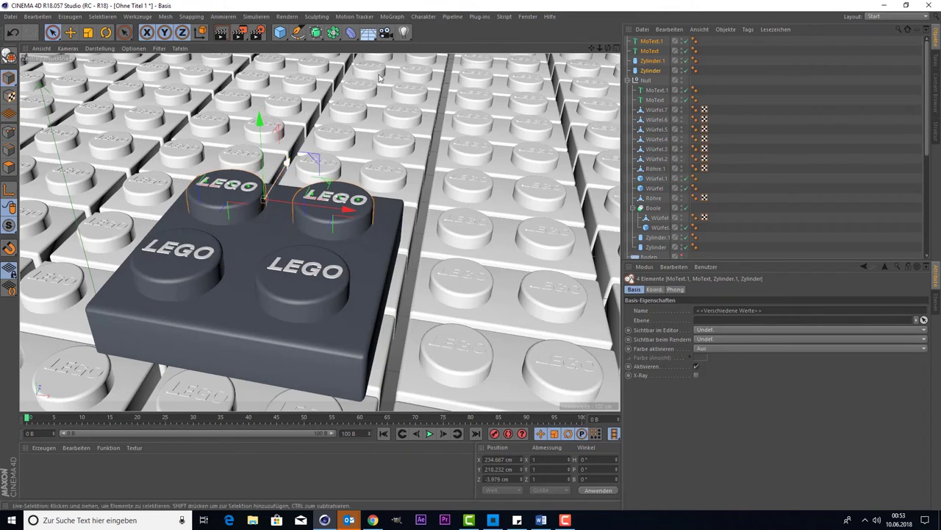
scroll(283, 172, "down", 3)
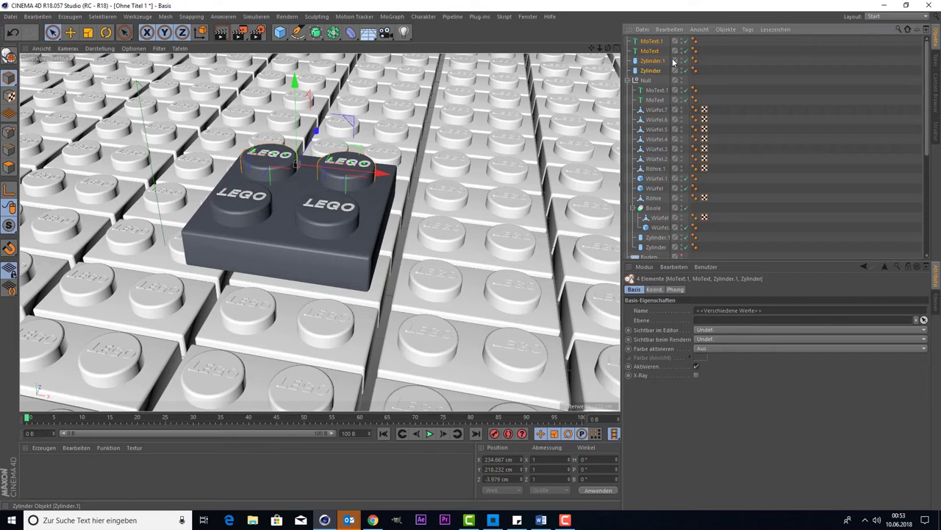
left_click(728, 63)
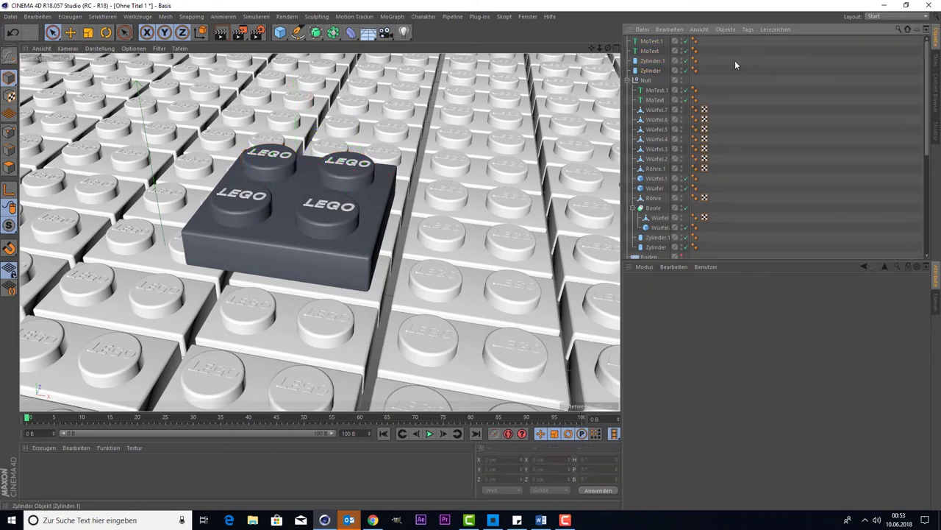
Move the four copied stud and logo objects into the Null group
left_click(651, 41)
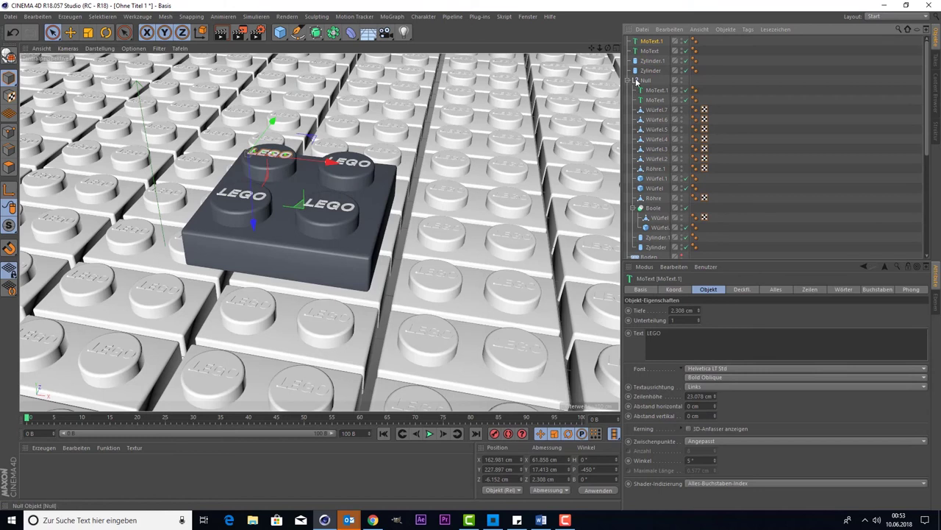
left_click(652, 61)
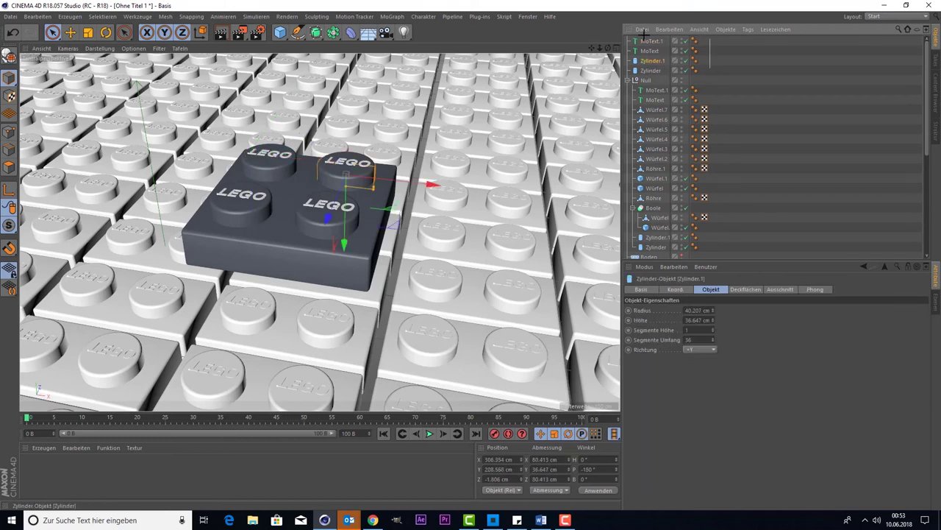
left_click_drag(704, 72, 651, 35)
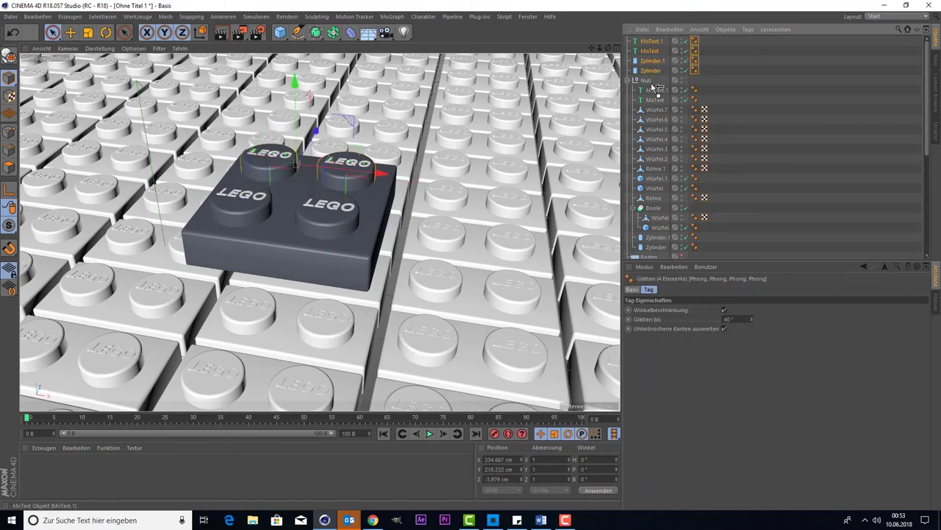
left_click_drag(651, 87, 653, 81)
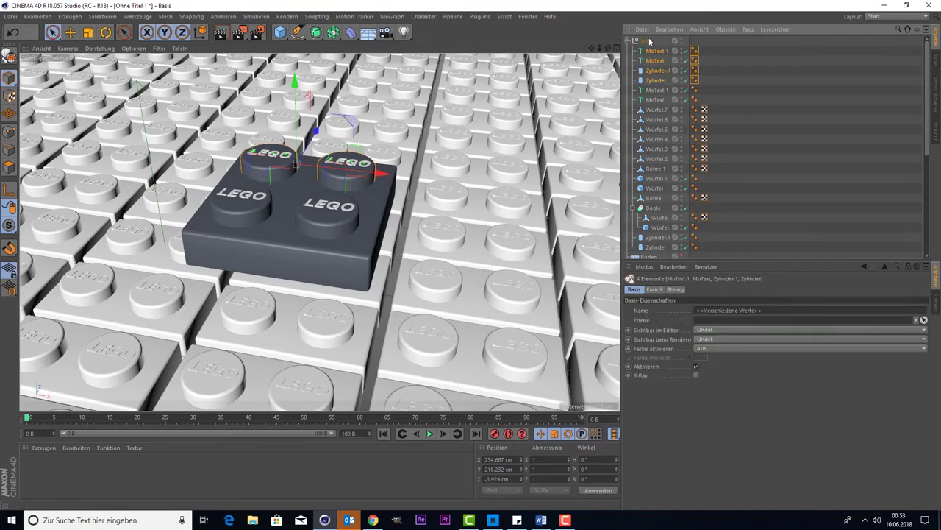
Lower the Null brick group down onto the field, undoing a trial depth stretch
left_click(650, 40)
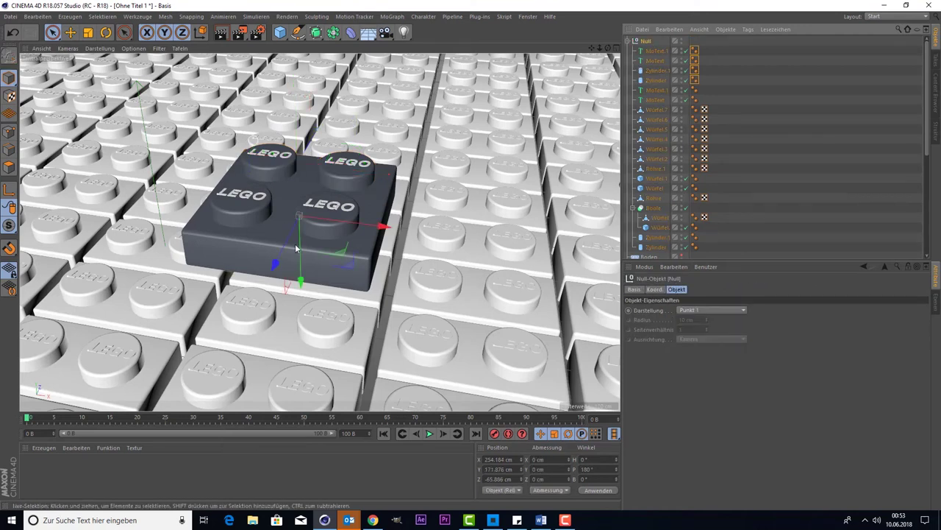
left_click_drag(301, 281, 294, 330)
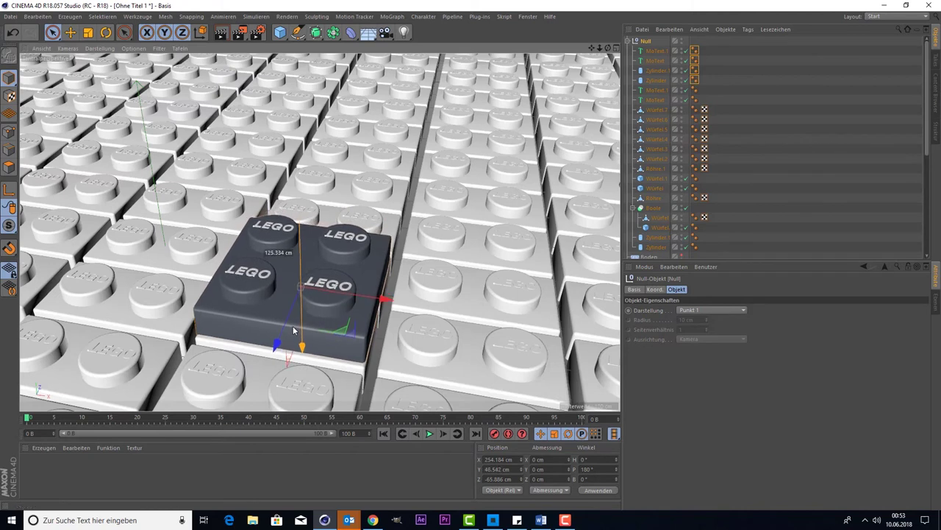
key("t")
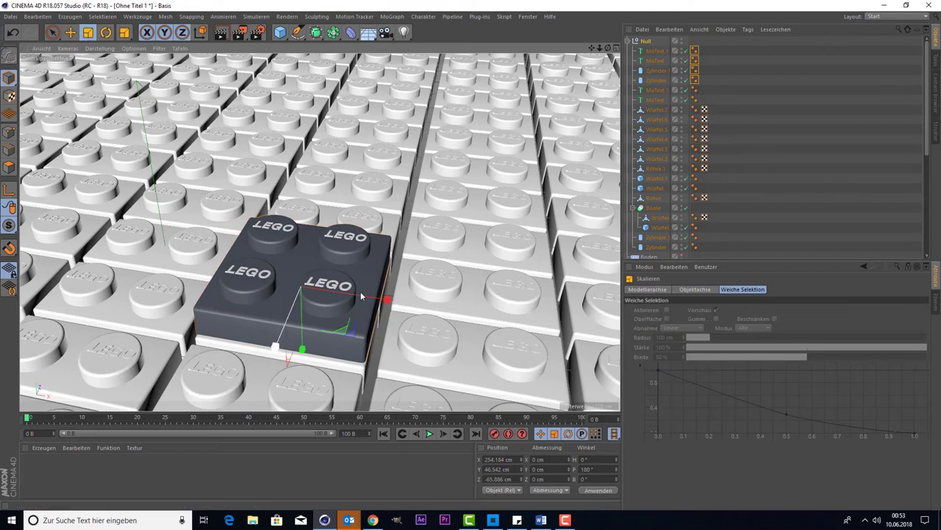
left_click(649, 44)
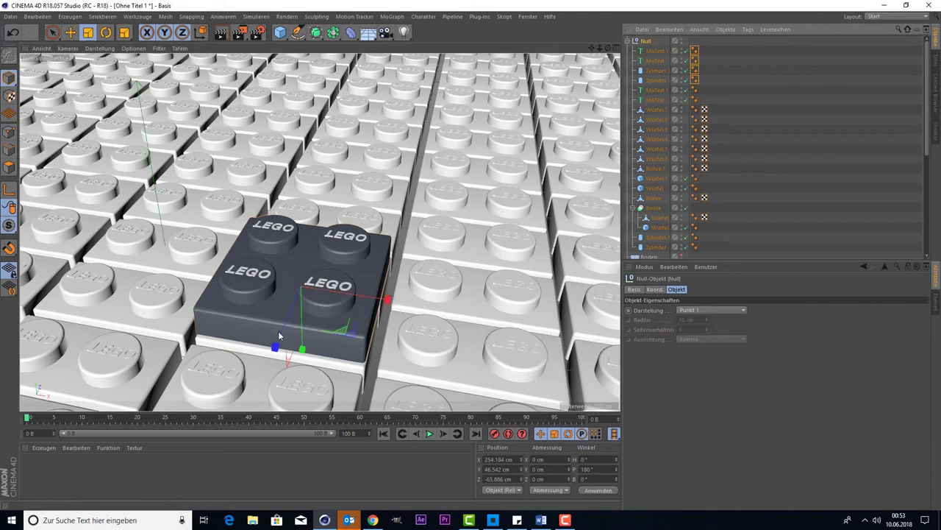
left_click_drag(278, 340, 279, 341)
key("ctrl+z")
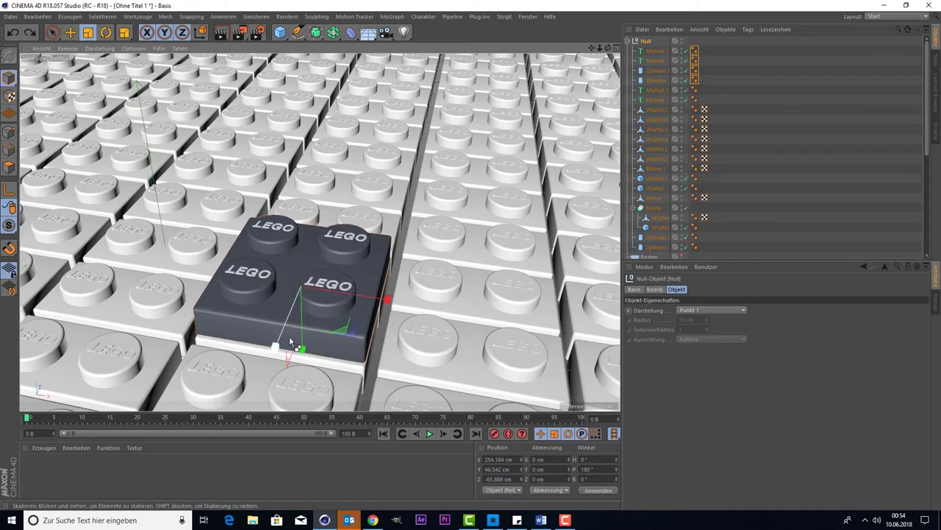
Select brick parts Würfel.7 through Röhre plus the Boole object and scale them up slightly
left_click(659, 109)
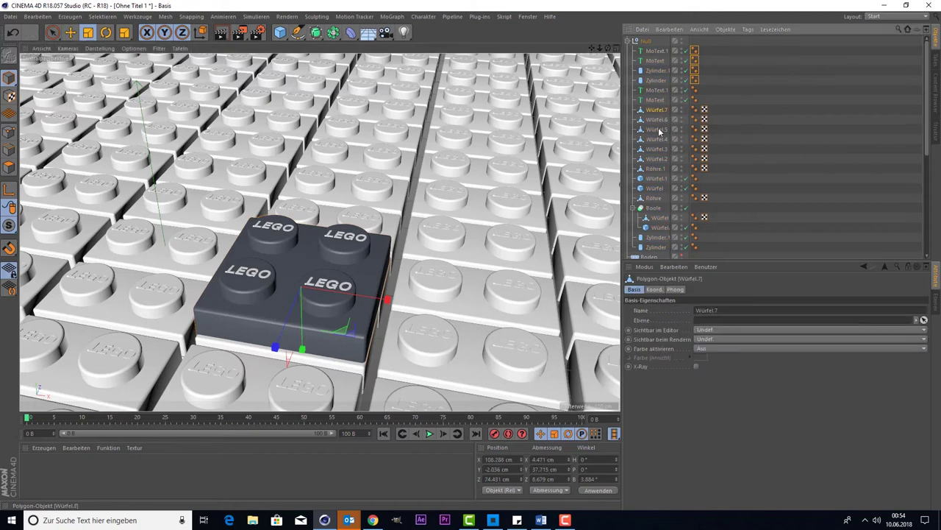
left_click(657, 168, "shift")
left_click(659, 198, "shift")
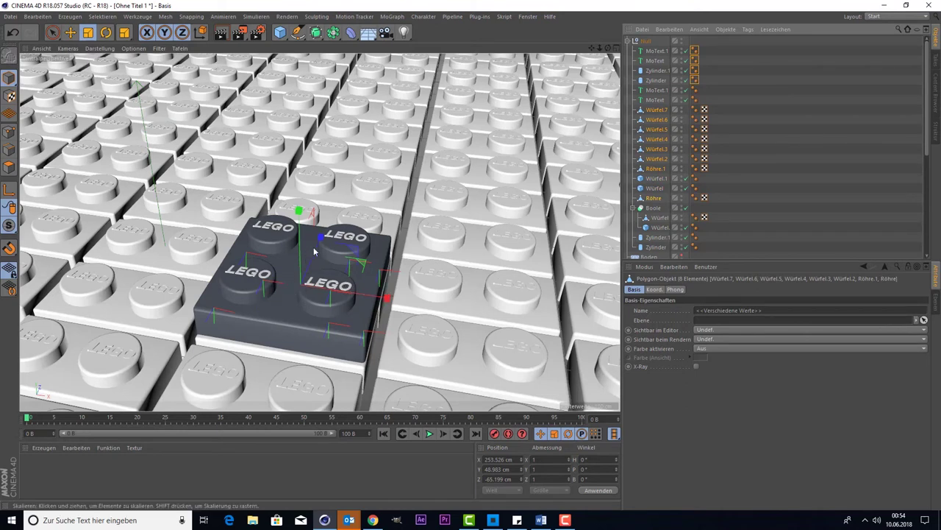
left_click_drag(318, 248, 331, 246)
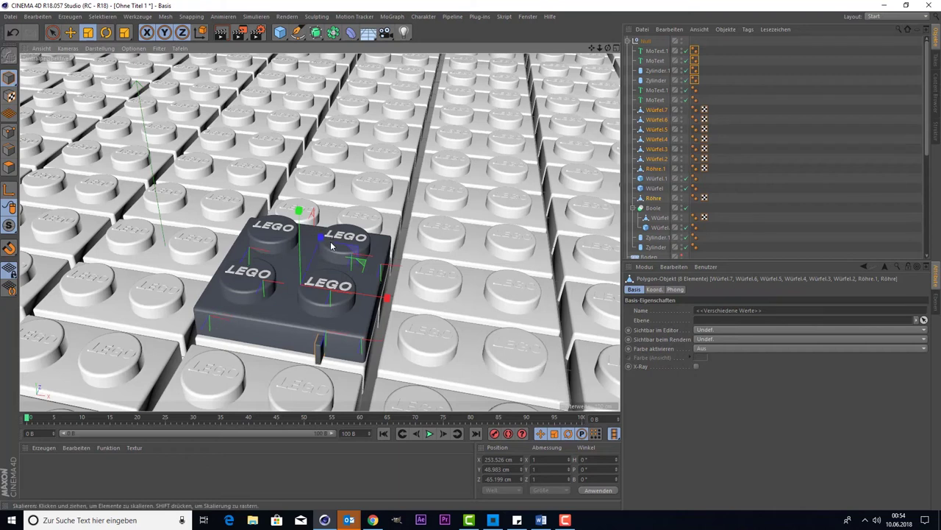
key("ctrl+z")
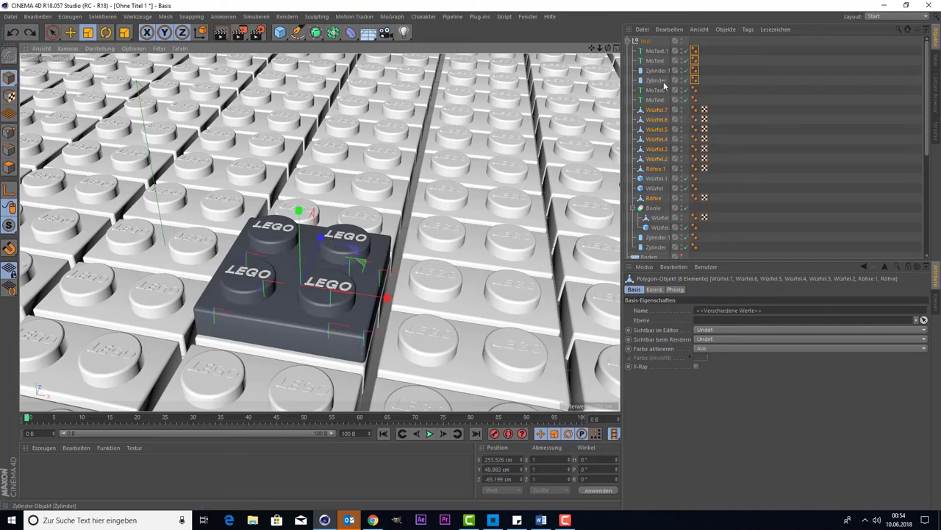
scroll(686, 151, "down", 3)
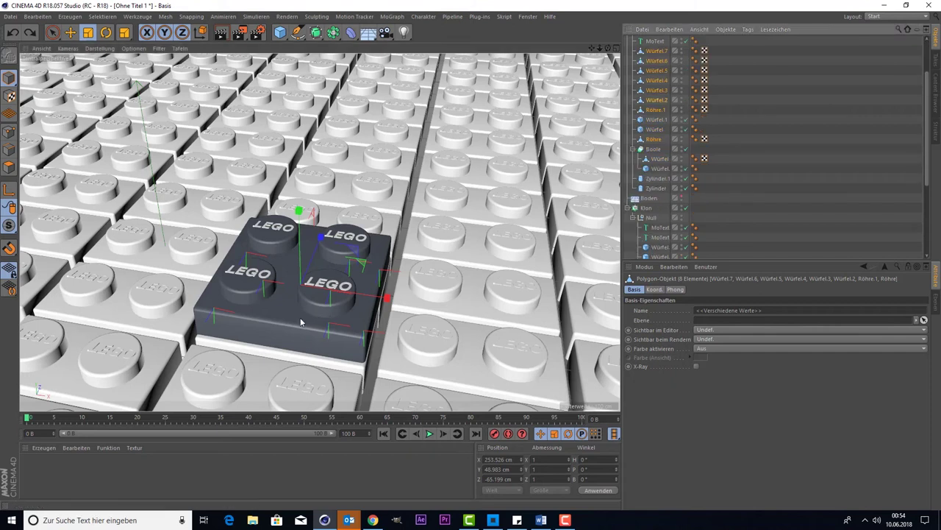
left_click(288, 323, "shift")
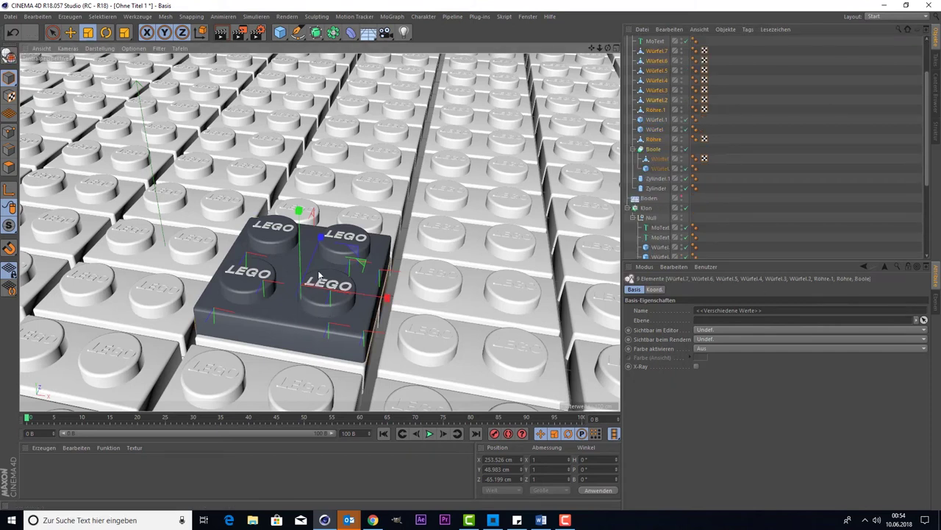
left_click_drag(320, 248, 319, 248)
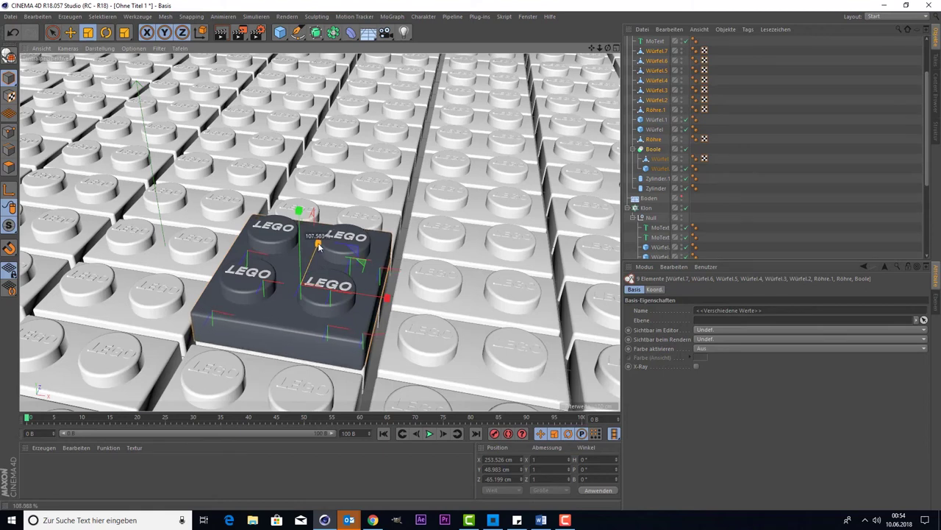
Lower the brick plate about 11.8 cm, then lower Würfel, Würfel.1, Zylinder and Zylinder.1 slightly
left_click(52, 33)
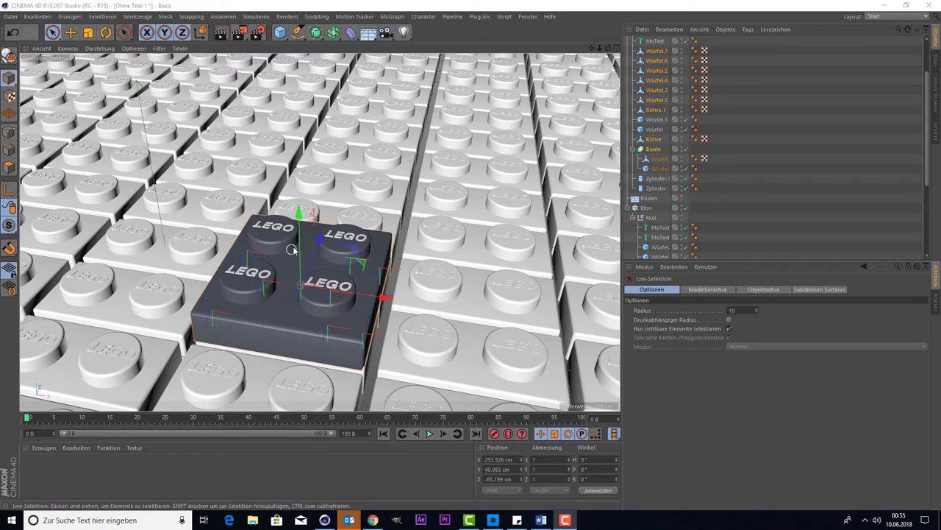
left_click_drag(299, 254, 299, 247)
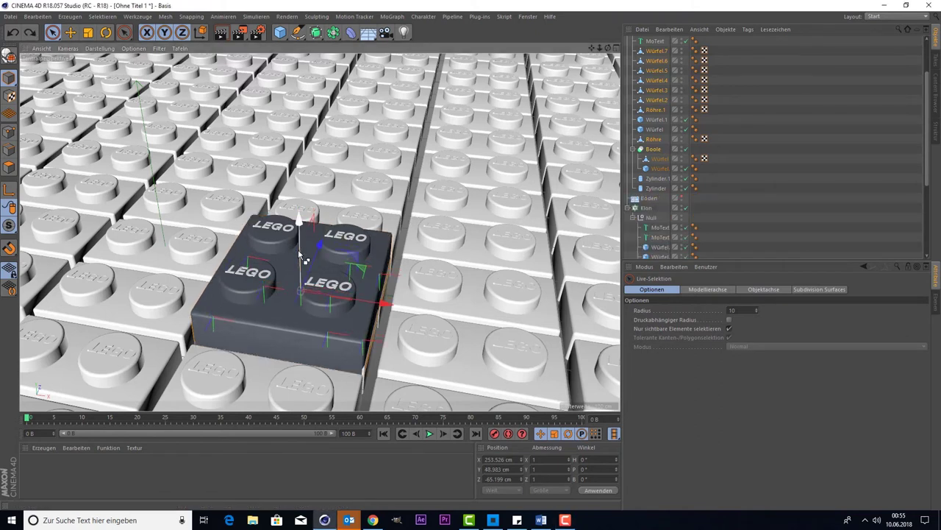
left_click(654, 119, "ctrl")
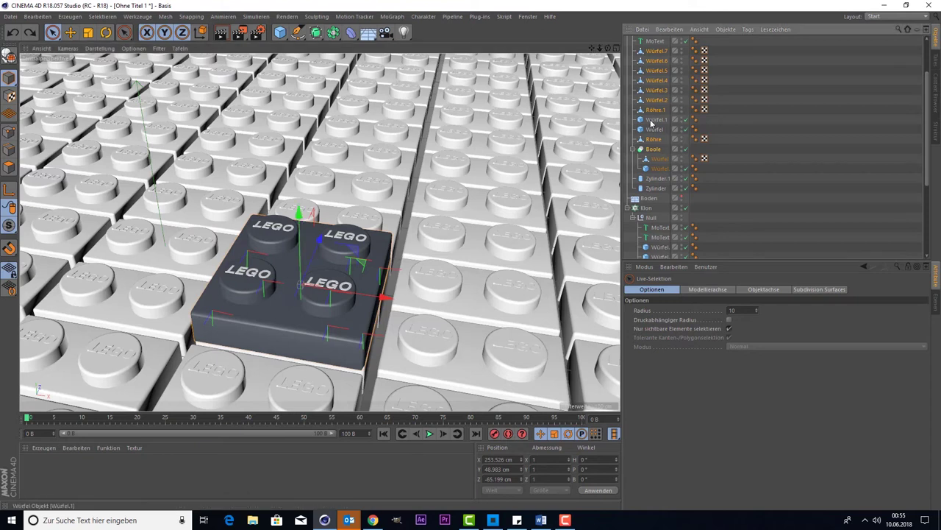
left_click(652, 130, "ctrl")
left_click(656, 178, "ctrl")
left_click(653, 189, "ctrl")
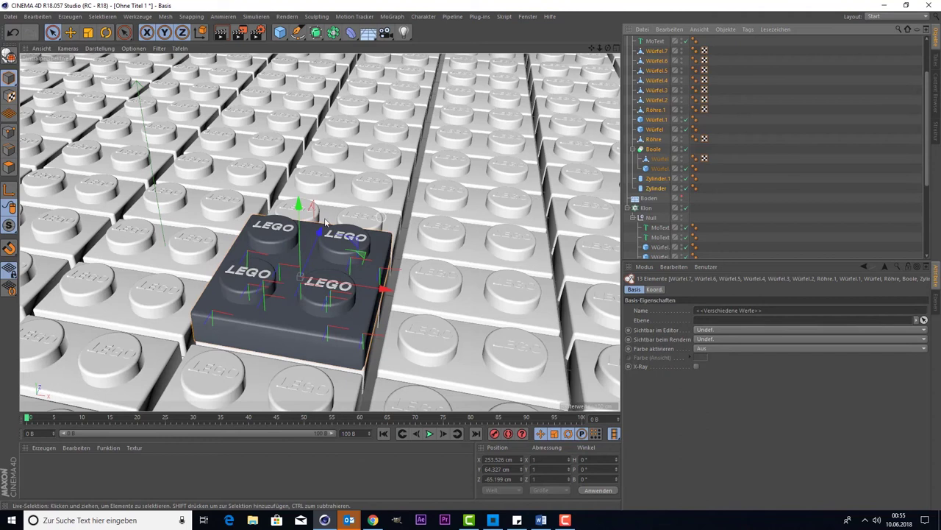
left_click_drag(299, 228, 299, 230)
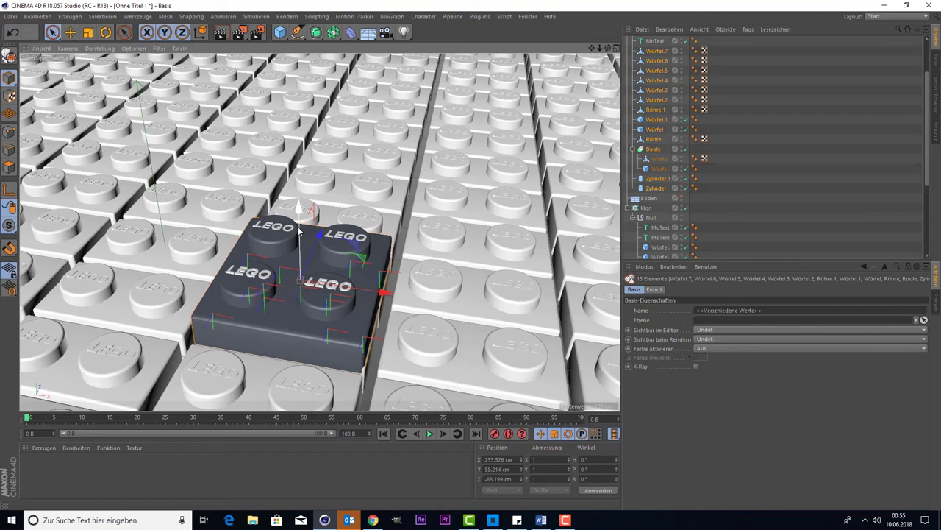
Lower the whole Null brick group about 4.5 cm to Y 39.741 cm
scroll(657, 59, "up", 3)
left_click(649, 42)
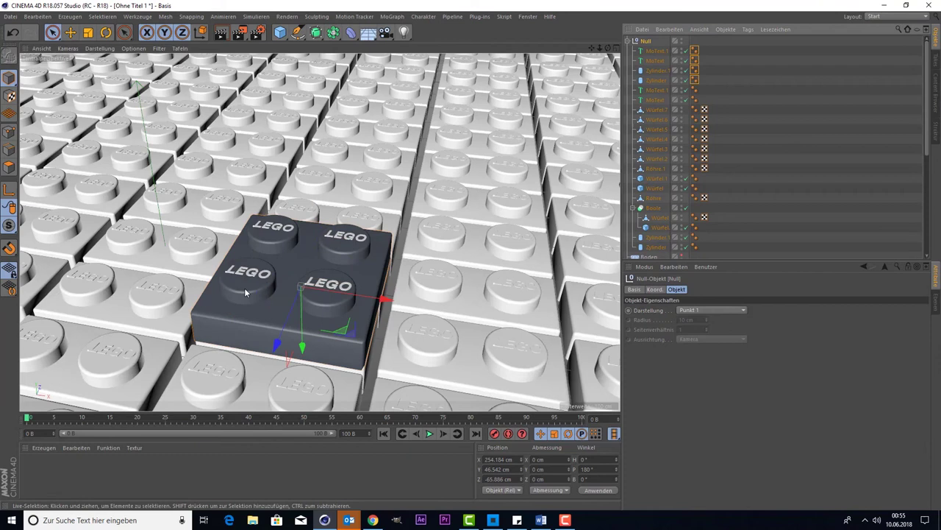
left_click_drag(305, 326, 338, 283)
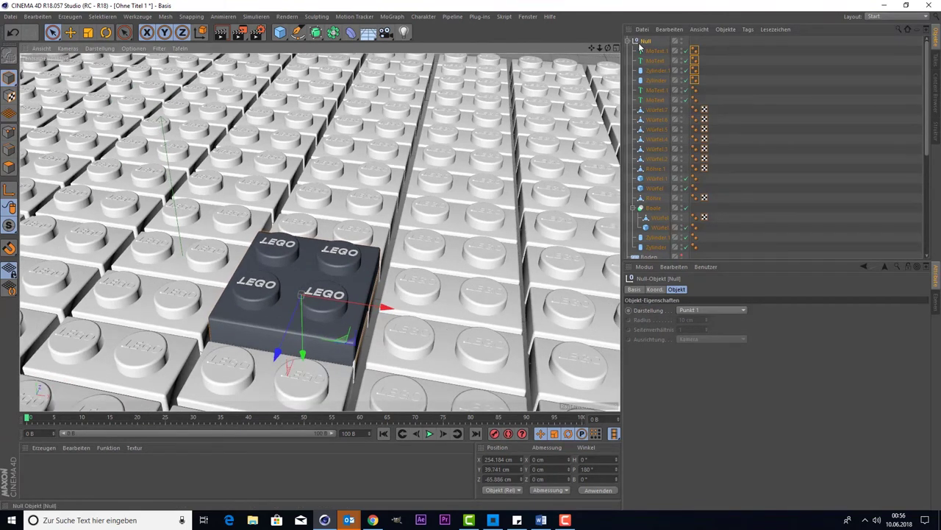
left_click(64, 486)
Create material Mat and set its colour to black (V 0%)
double_click(62, 484)
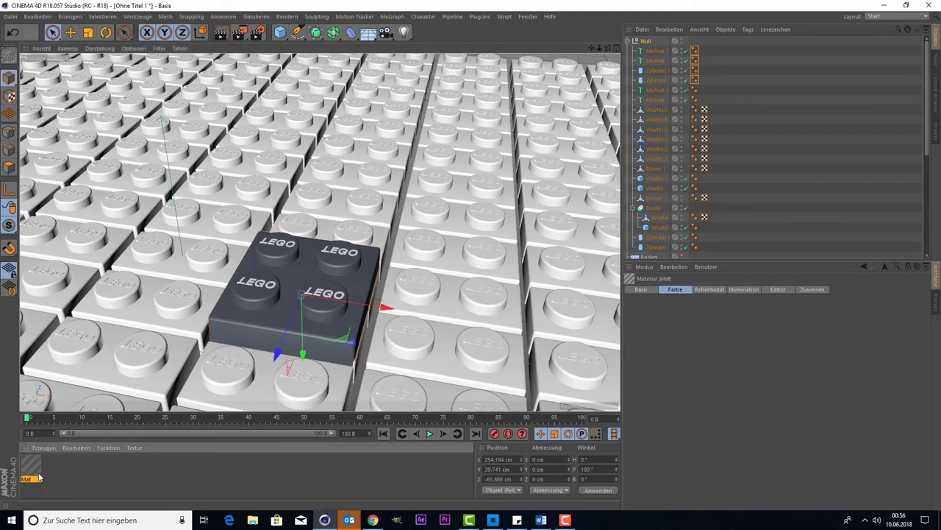
double_click(31, 467)
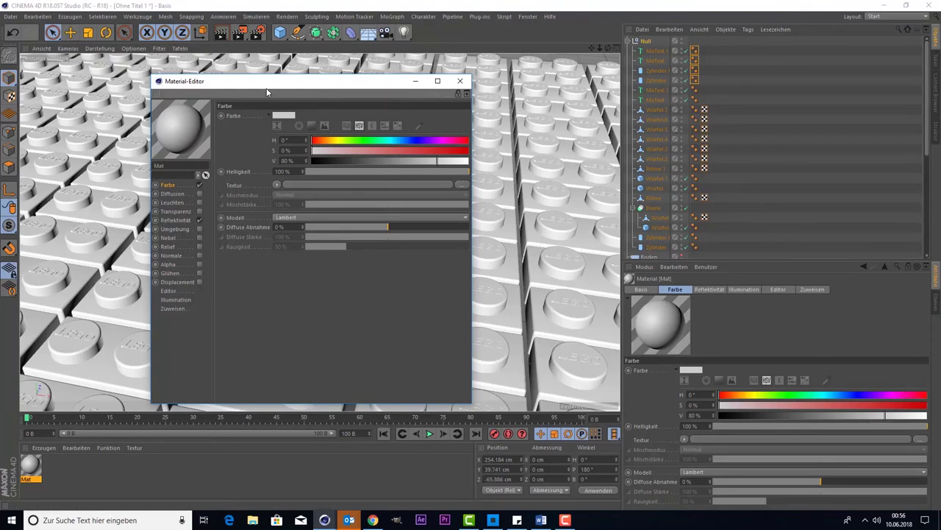
left_click_drag(279, 83, 508, 57)
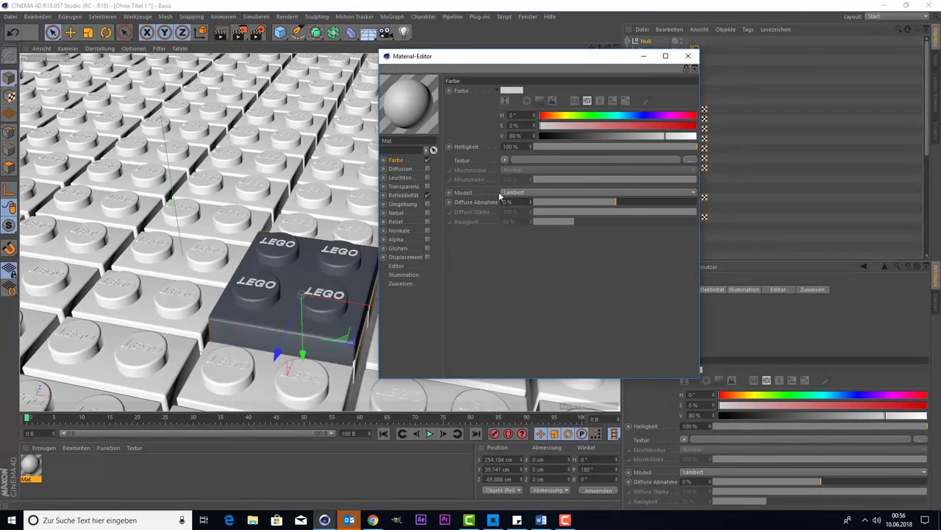
left_click_drag(557, 139, 540, 137)
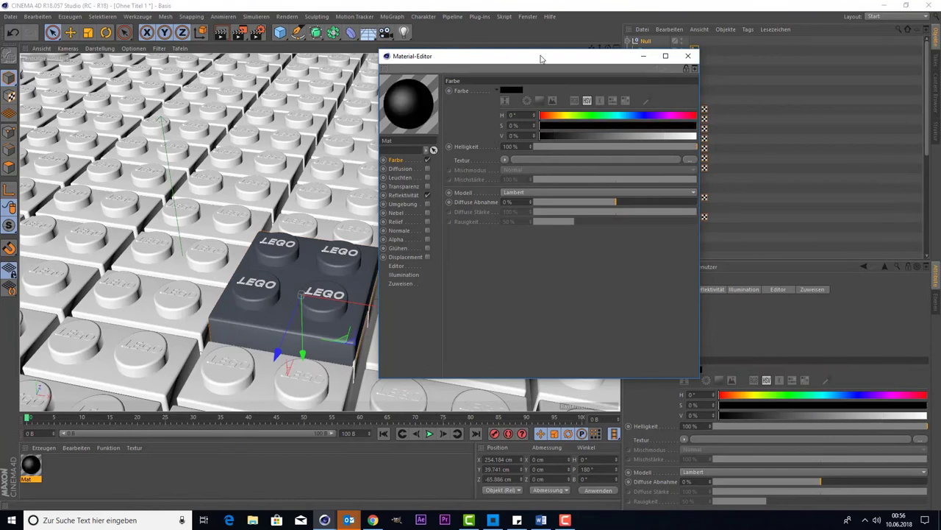
left_click_drag(533, 62, 390, 44)
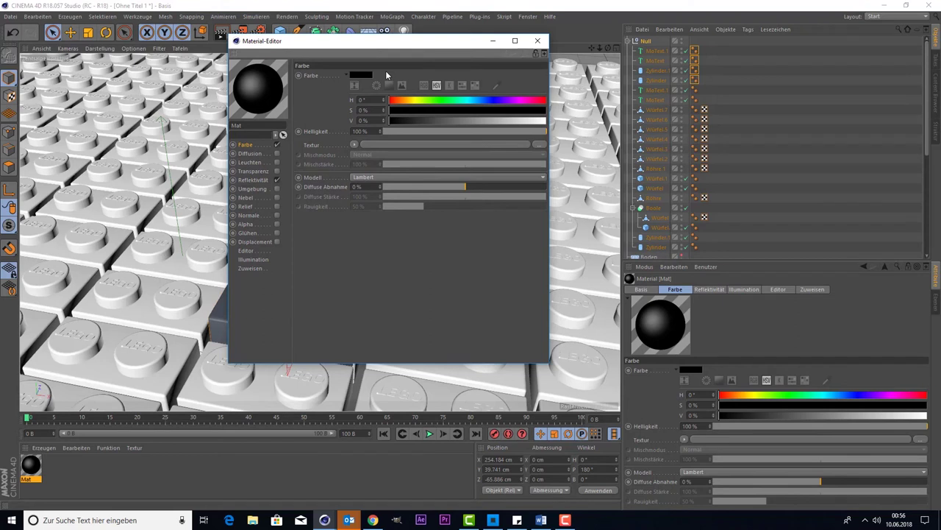
Add a GGX reflectance layer to Mat with a Fresnel shader as its texture
left_click(258, 181)
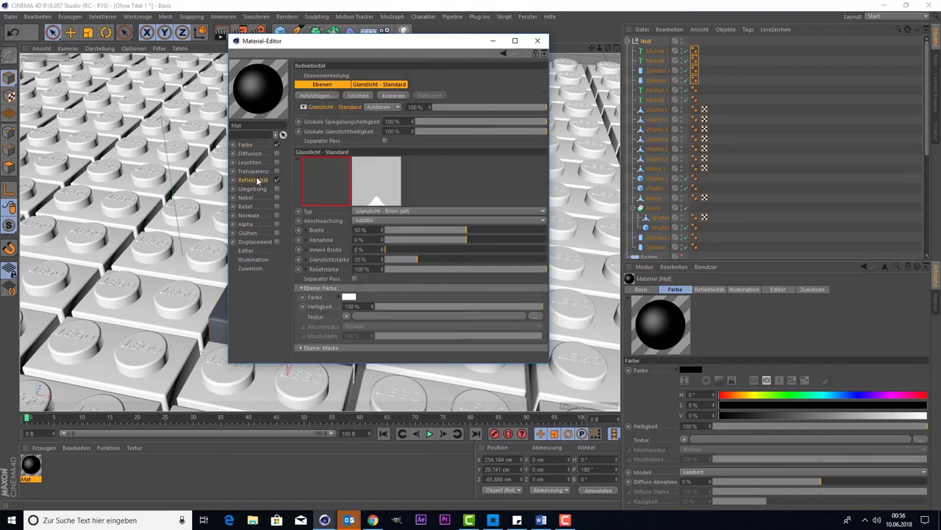
left_click(326, 97)
left_click(352, 108)
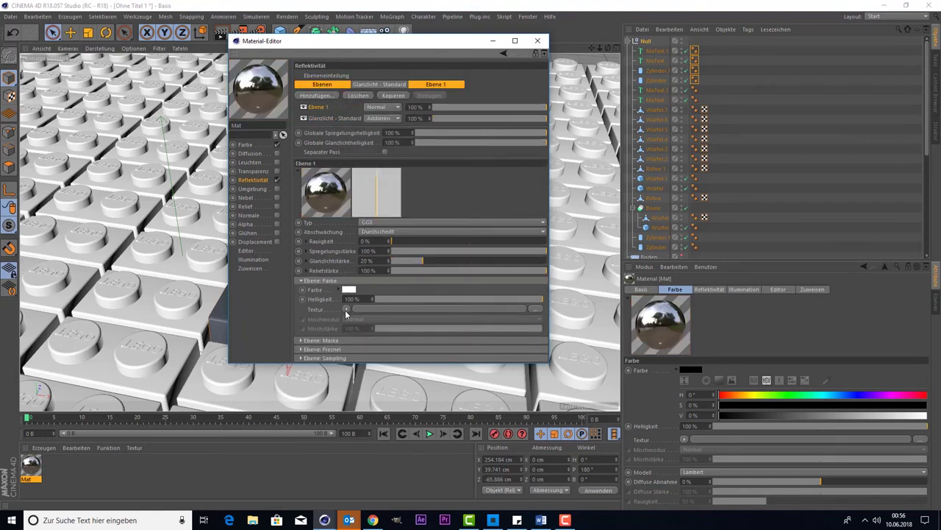
left_click(346, 310)
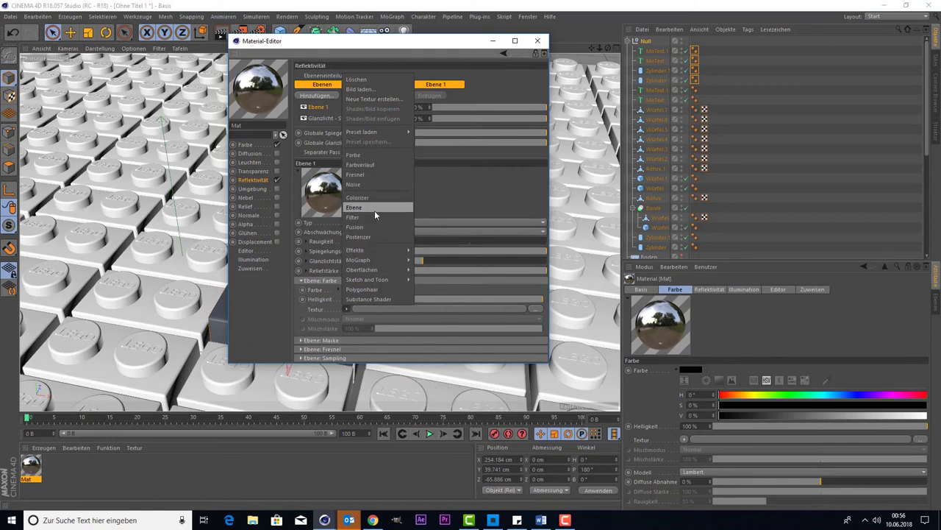
left_click(383, 175)
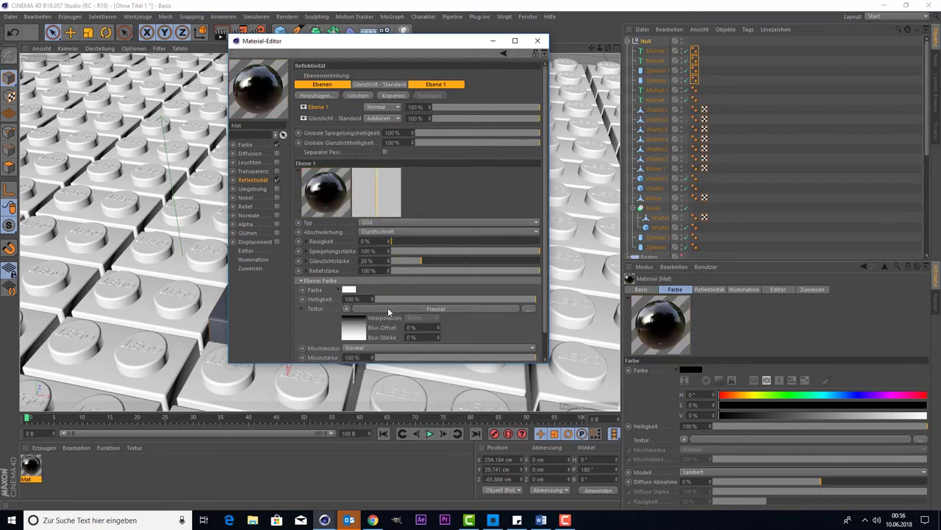
Lower the GGX layer brightness and set its blend strength to 10%
left_click(412, 298)
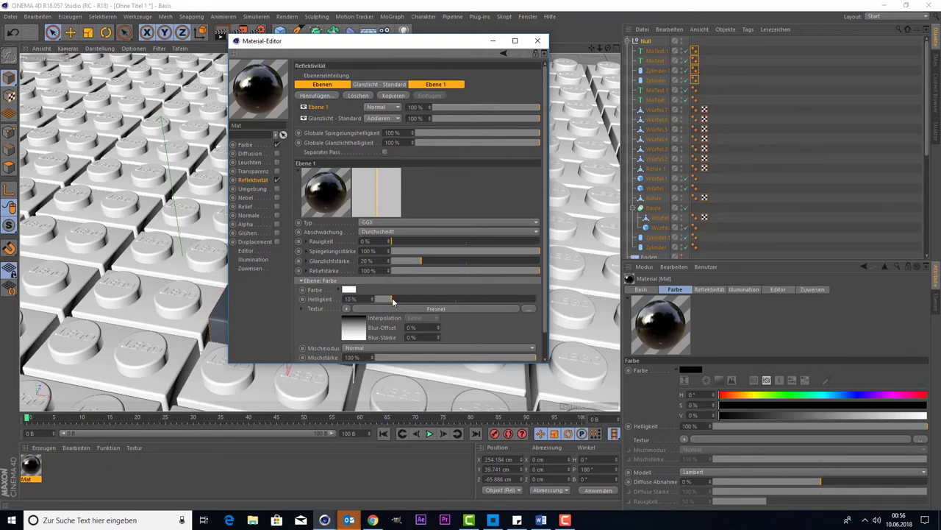
left_click(397, 358)
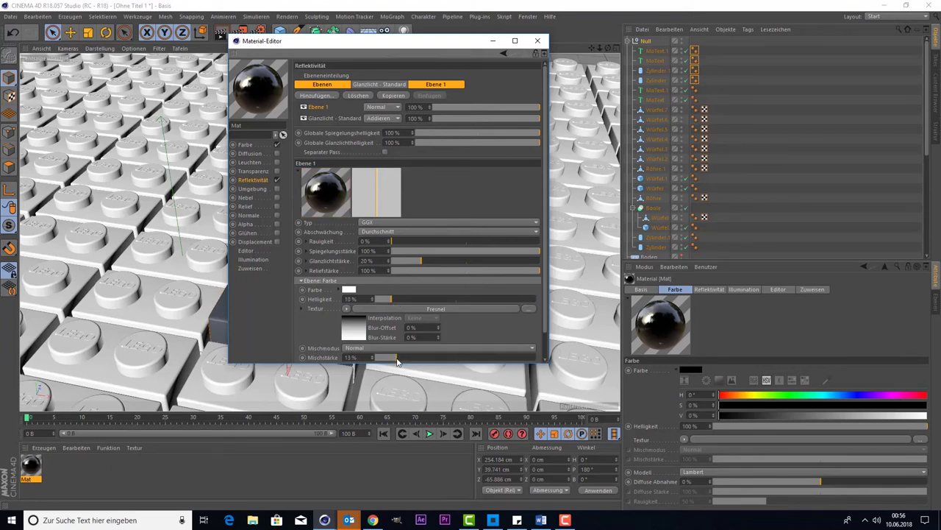
left_click(391, 358)
left_click_drag(390, 359, 391, 361)
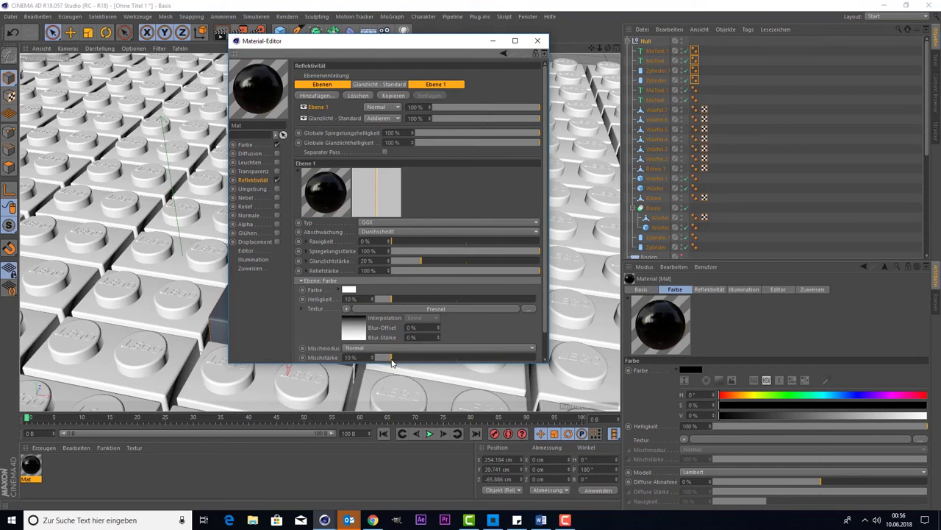
left_click(538, 41)
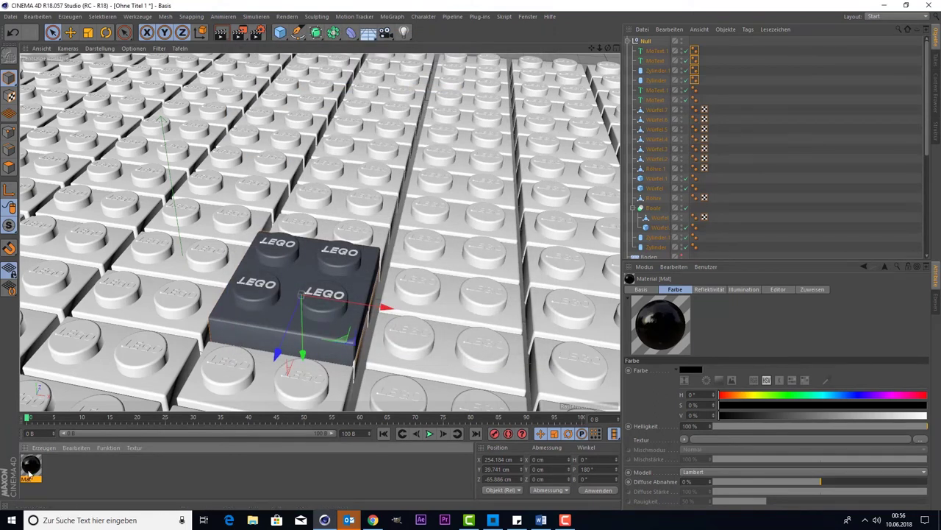
Apply black Mat to the Klon brick field, then create Mat.1 and open it for editing
scroll(676, 208, "down", 5)
mouse_move(33, 469)
left_mouse_down()
mouse_move(145, 429)
mouse_move(648, 152)
left_mouse_up()
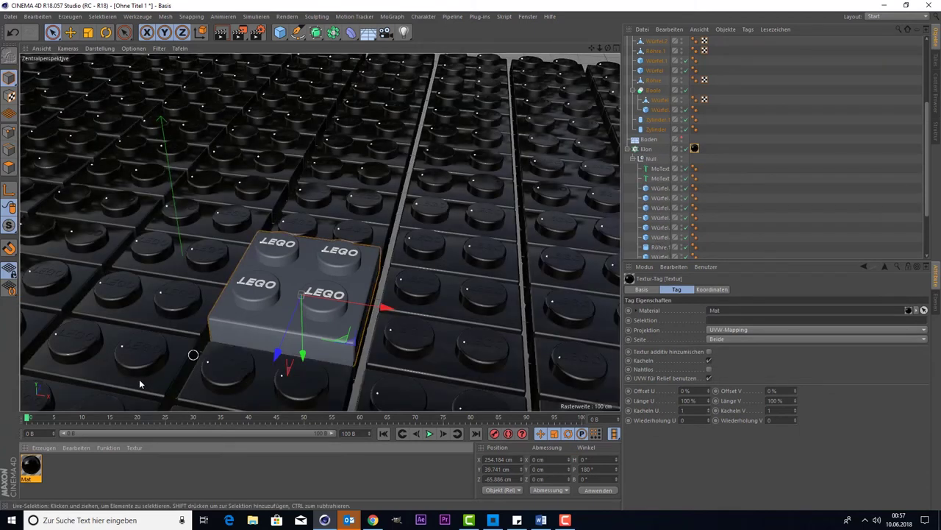
double_click(60, 469)
double_click(31, 471)
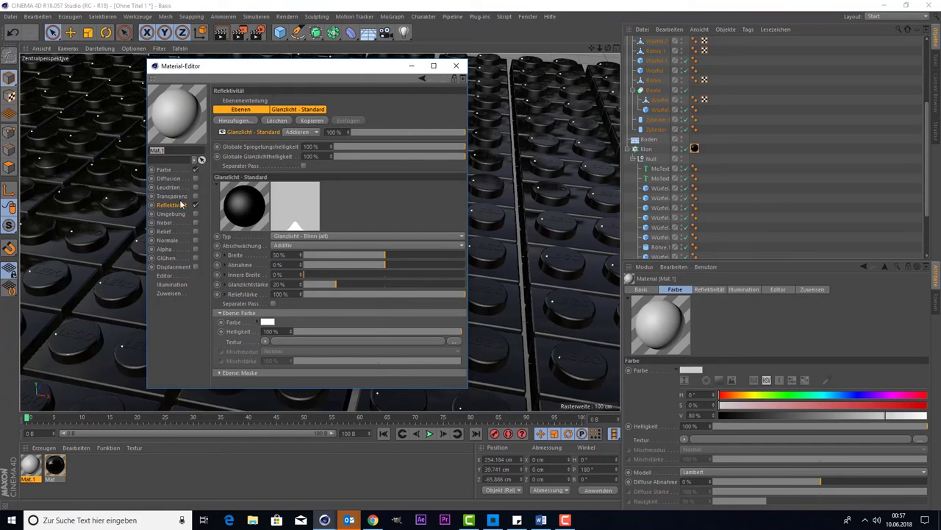
Make Mat.1 fully saturated red with a GGX reflectance layer at about 5% brightness
left_click(173, 170)
left_click_drag(352, 142, 493, 147)
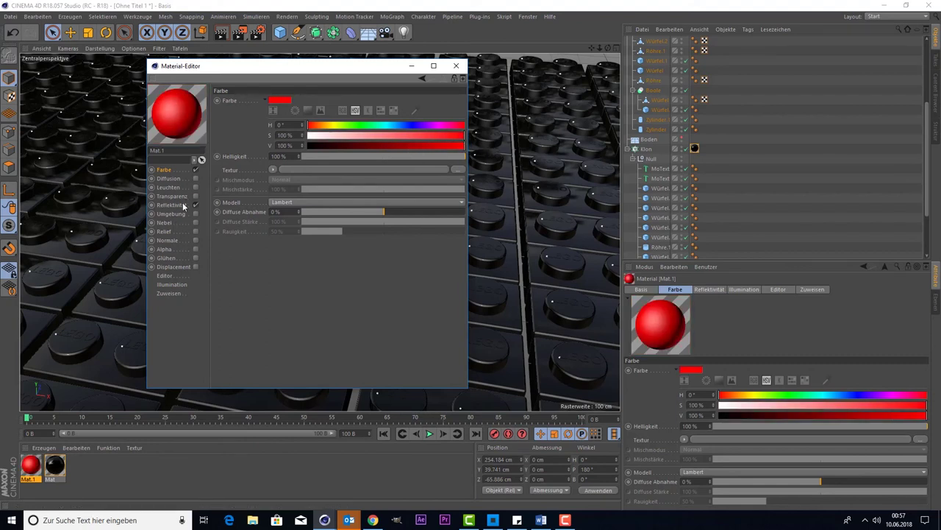
left_click(177, 206)
left_click(232, 121)
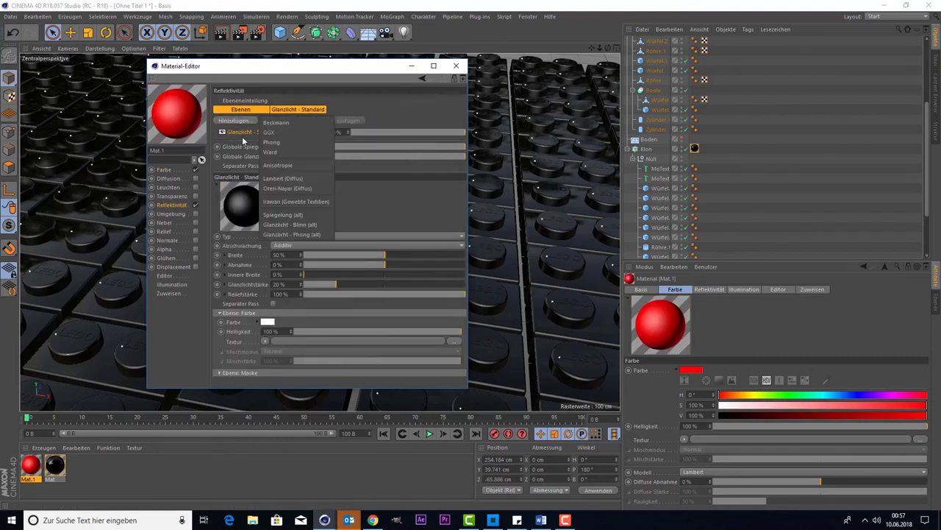
left_click(285, 131)
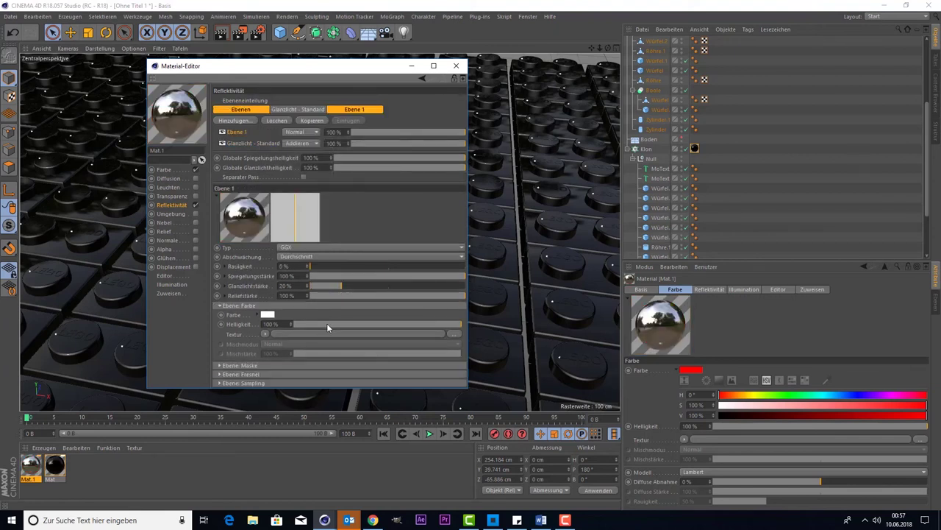
left_click_drag(328, 324, 471, 333)
left_click(318, 324)
left_click_drag(318, 323, 307, 329)
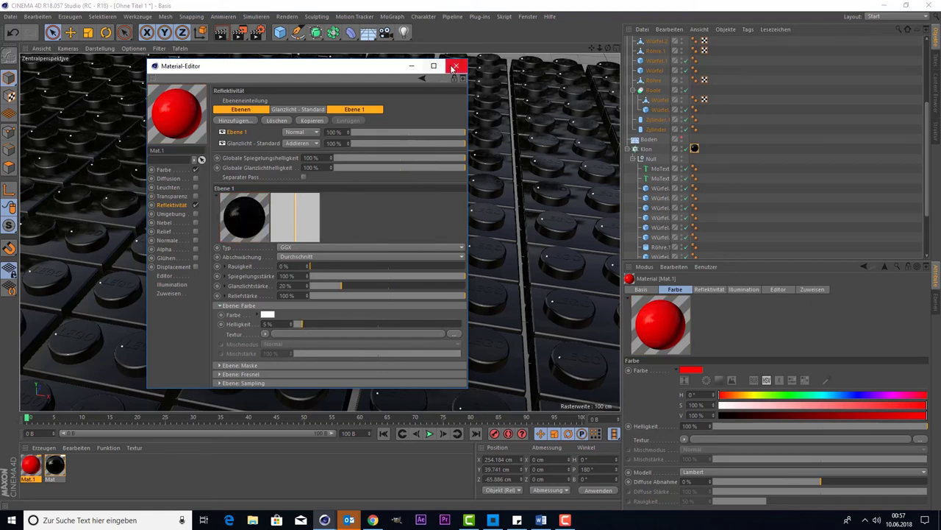
Apply the red Mat.1 material to the brick's Null group
left_click(456, 65)
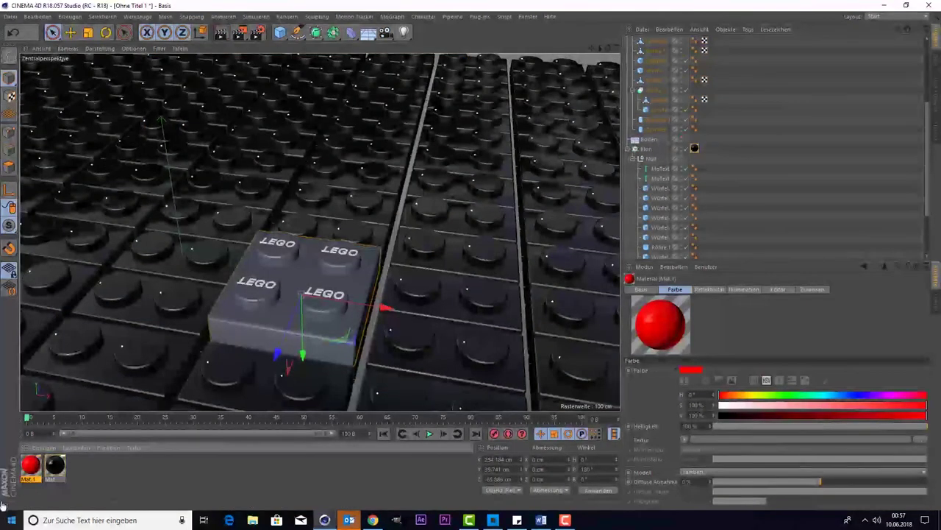
scroll(659, 88, "up", 2)
scroll(659, 59, "up", 3)
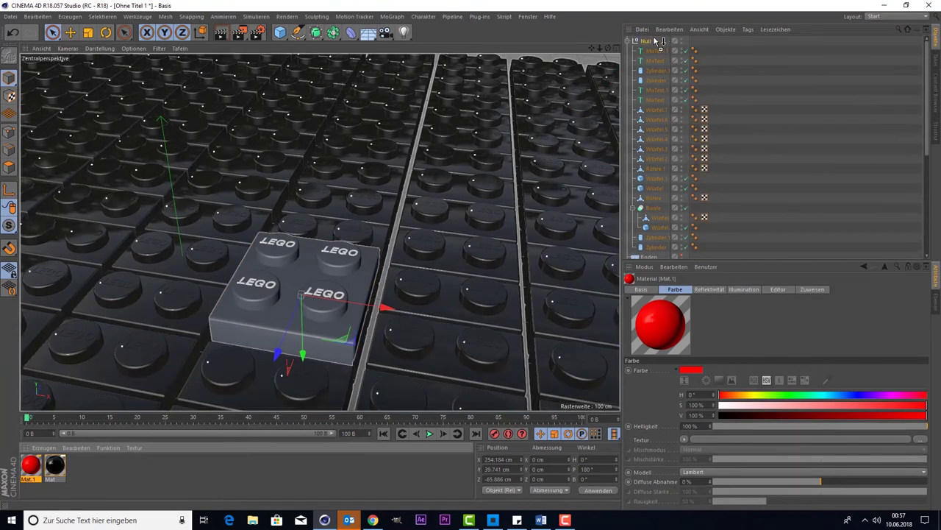
left_click_drag(658, 40, 649, 48)
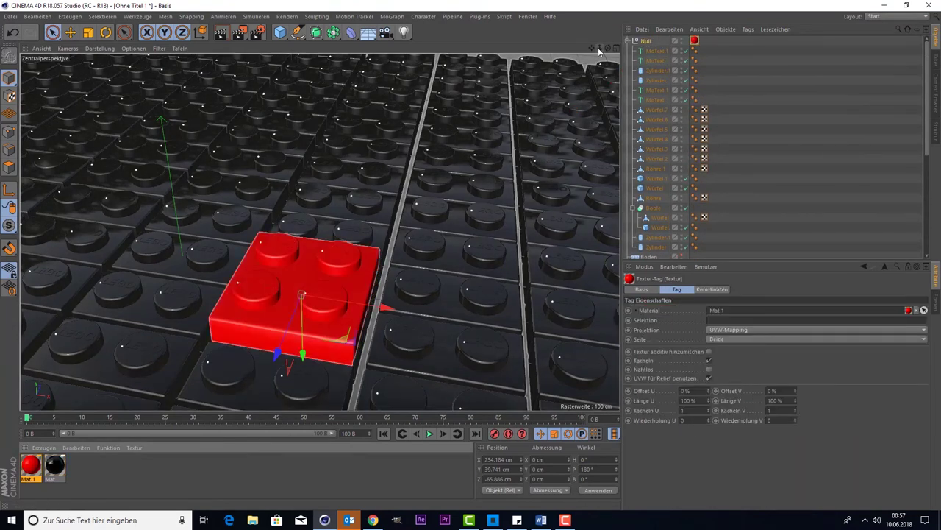
Orbit around the red brick, then create and delete an unneeded white material Mat.2
left_click_drag(608, 47, 540, 77)
left_click_drag(320, 232, 320, 233)
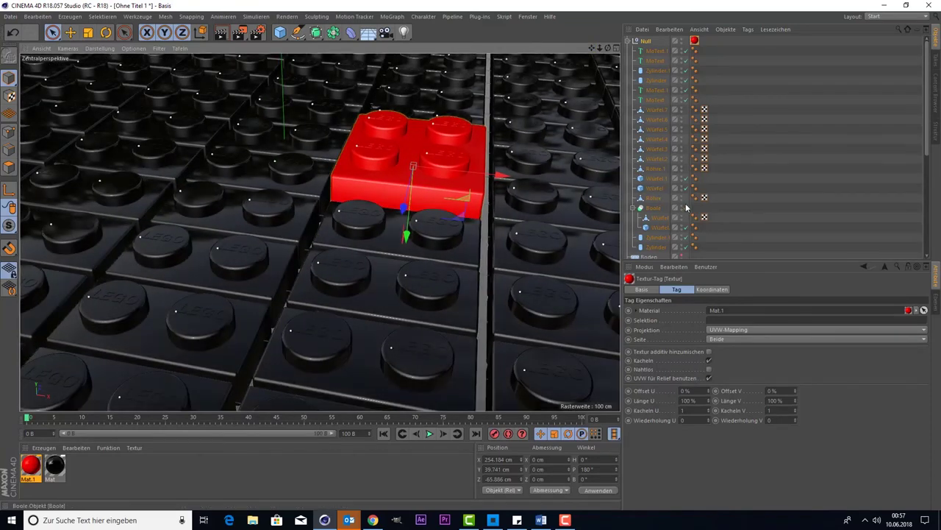
scroll(692, 206, "down", 5)
scroll(642, 192, "up", 4)
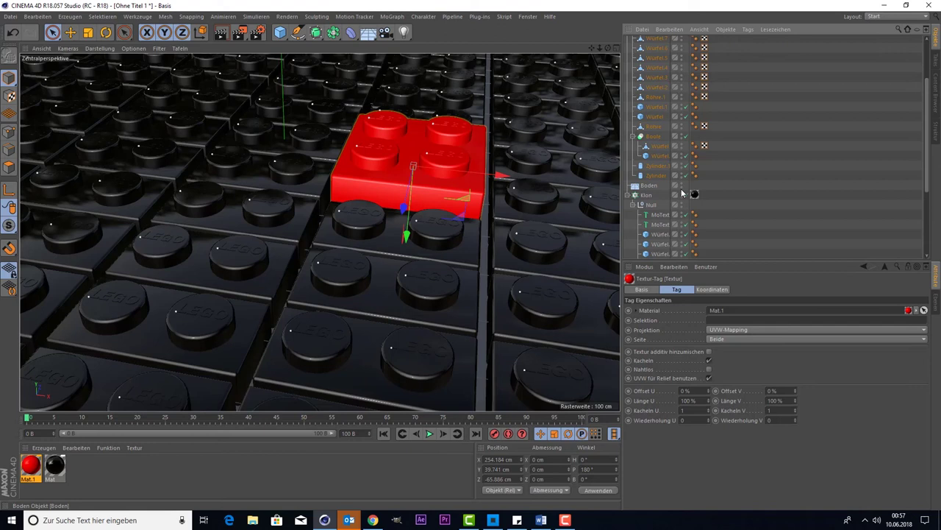
left_click(76, 477)
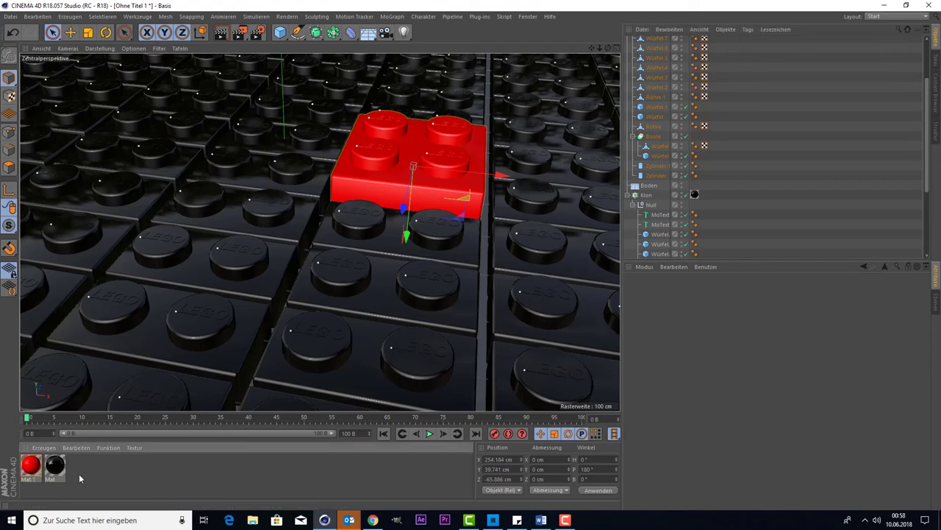
double_click(80, 478)
double_click(30, 465)
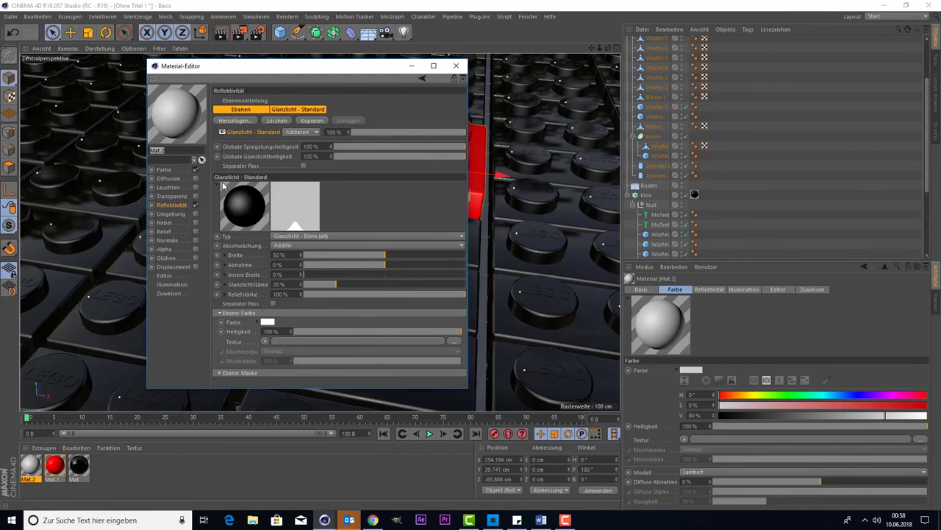
left_click(456, 66)
key("Delete")
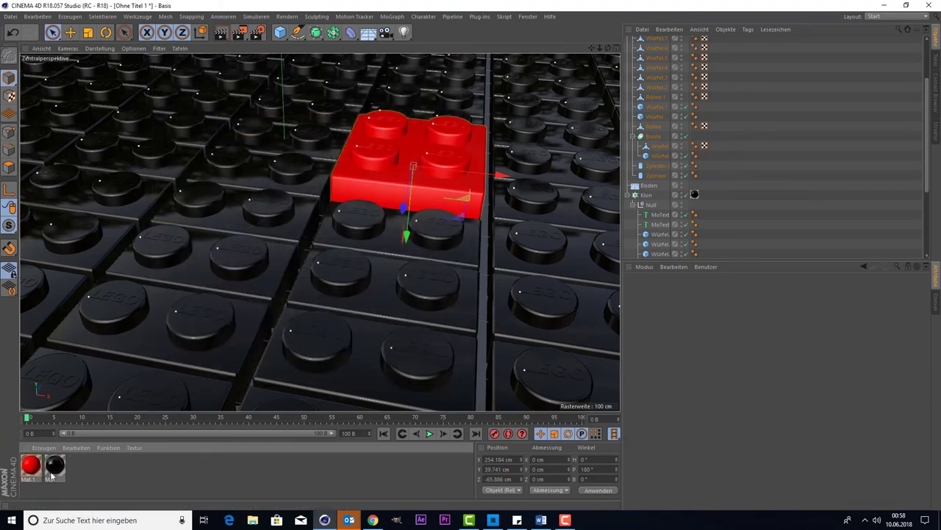
Duplicate black Mat, raise its reflection roughness to 10%, and apply it to Boden
left_click(59, 468)
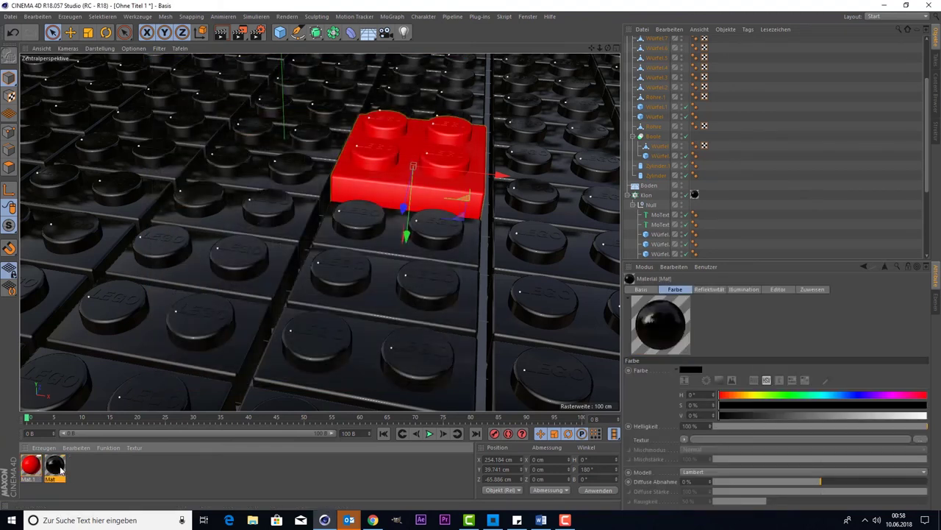
left_click_drag(60, 468, 27, 472, "ctrl")
double_click(29, 466)
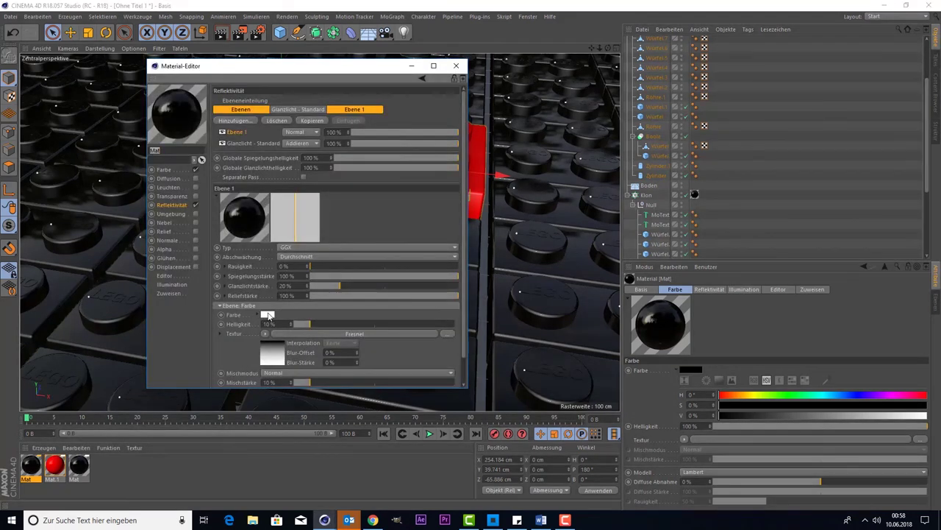
left_click_drag(315, 271, 322, 270)
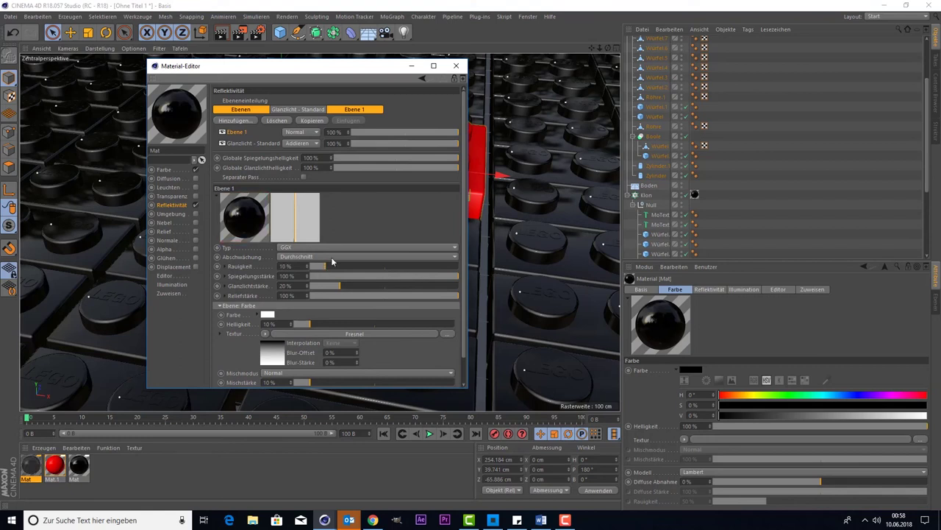
left_click(455, 65)
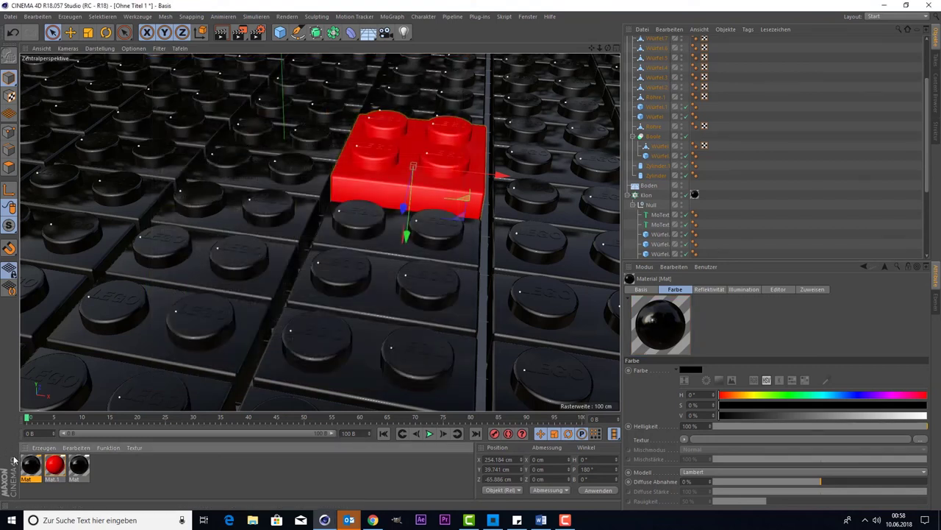
mouse_move(637, 190)
left_mouse_down()
mouse_move(669, 195)
mouse_move(694, 185)
left_mouse_up()
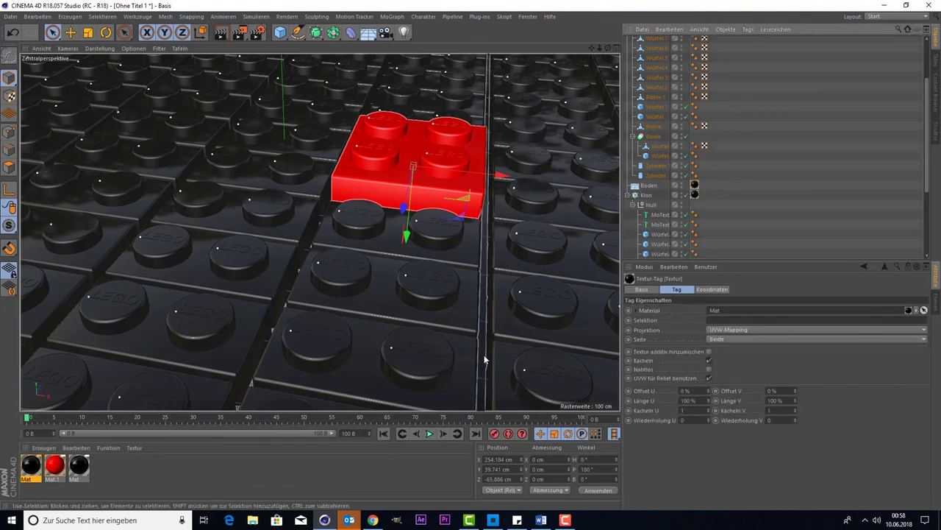
Deselect materials, add a camera and a point light, and switch to four views
left_click(309, 474)
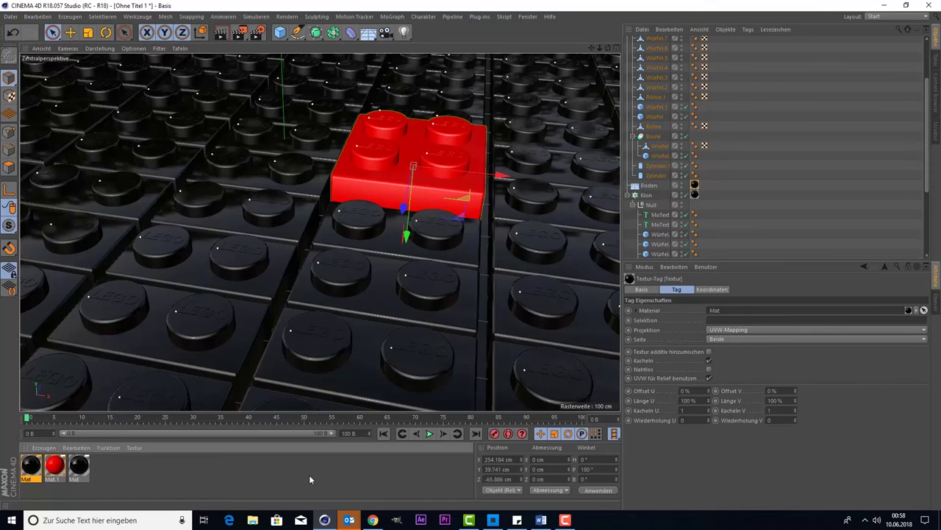
left_click(386, 34)
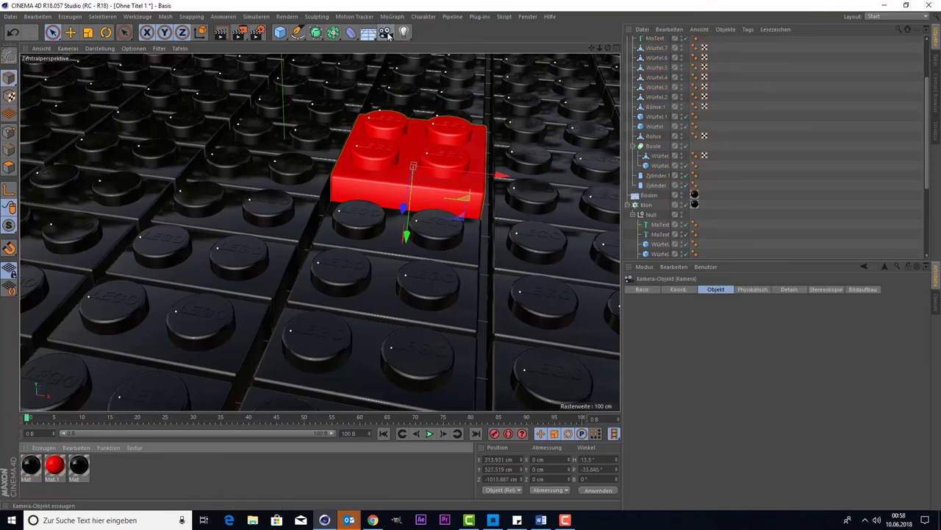
left_click(404, 33)
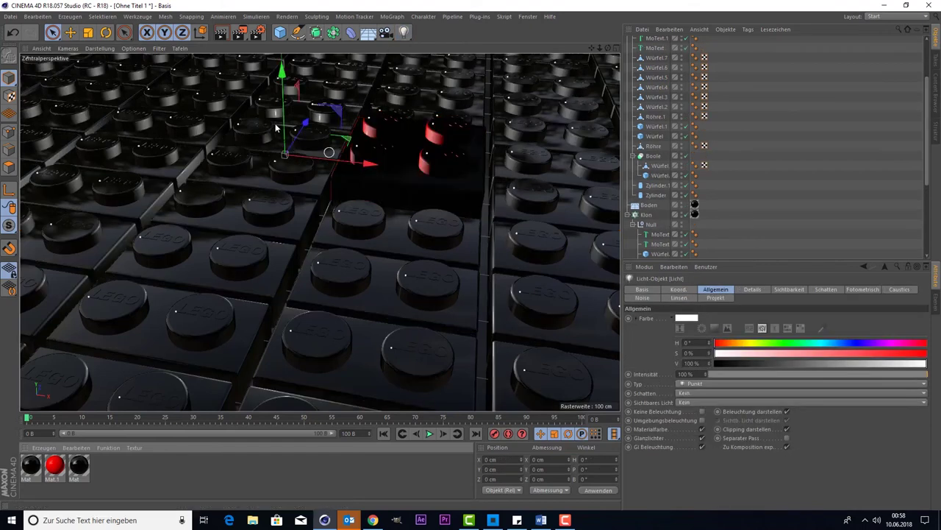
middle_click(211, 114)
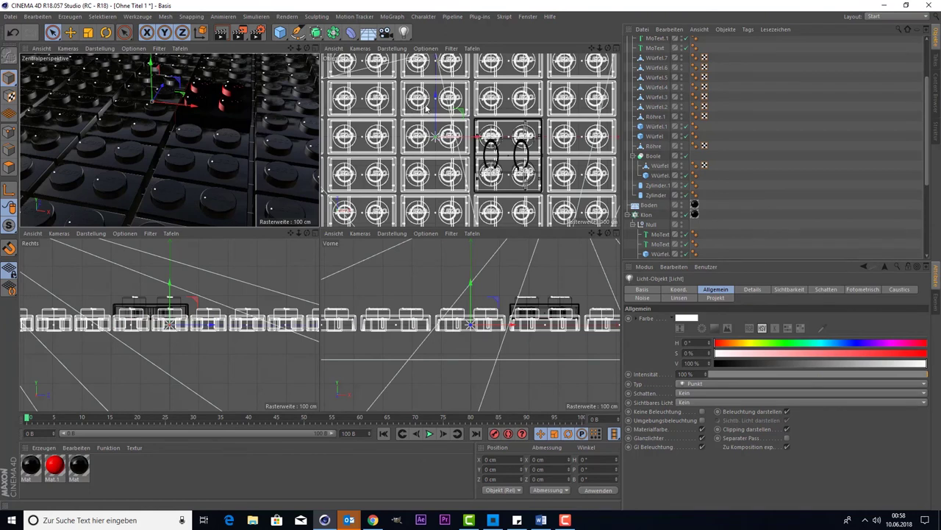
Move the light to Y 422.42, Z -452.936 cm, duplicate it as Licht.1, and maximize the perspective view
mouse_move(436, 109)
left_mouse_down()
mouse_move(420, 200)
mouse_move(432, 108)
left_mouse_up()
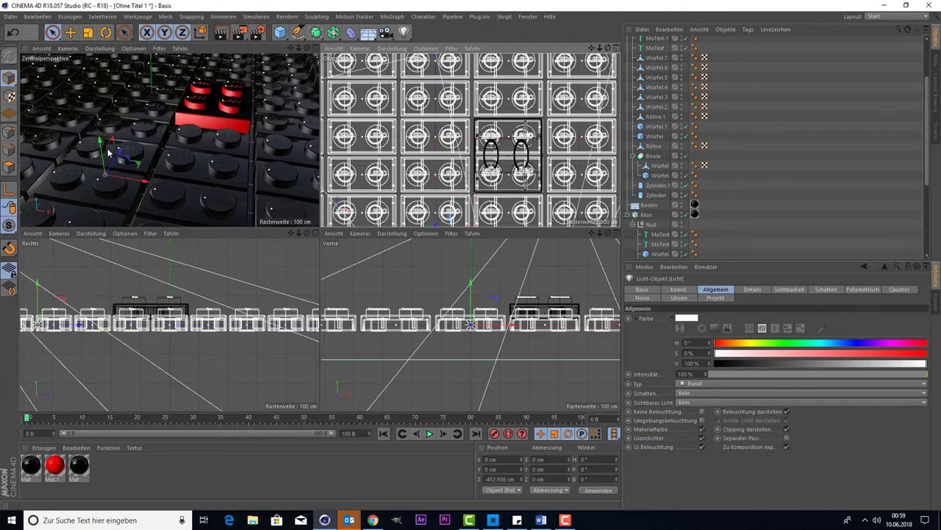
mouse_move(102, 157)
left_mouse_down()
mouse_move(92, 89)
mouse_move(116, 62)
left_mouse_up()
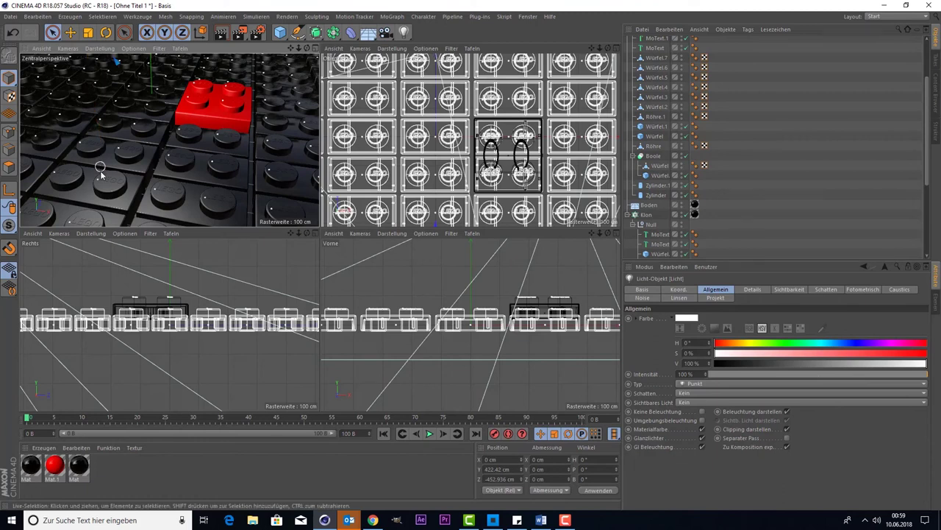
key("ctrl+c")
key("ctrl+v")
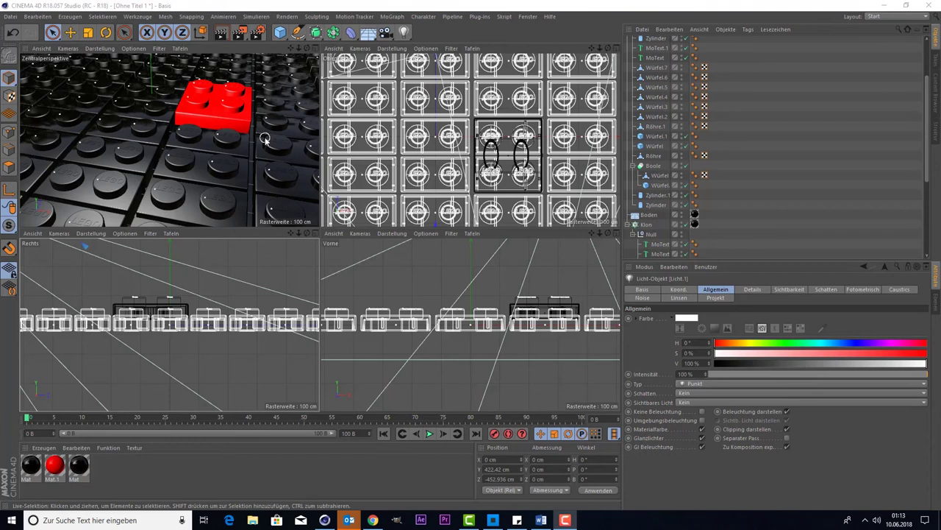
middle_click(221, 130)
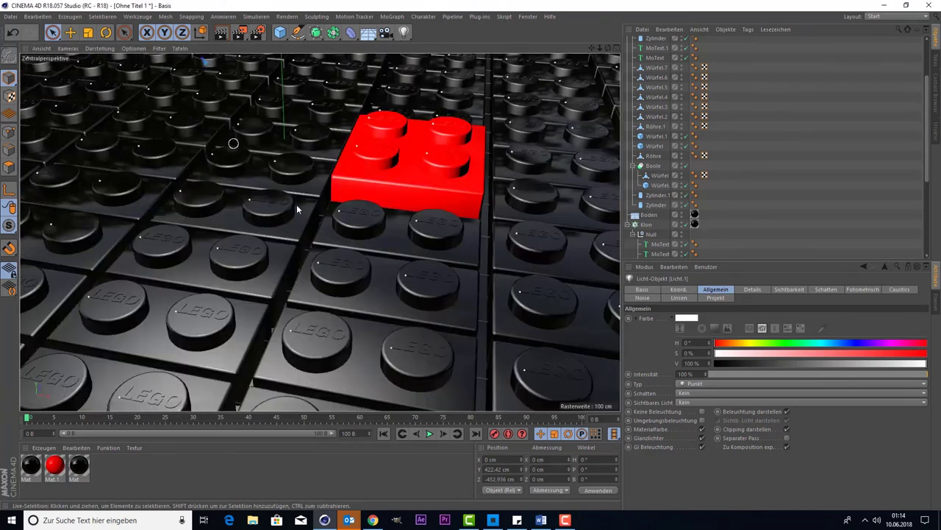
Switch back to the four-view layout of perspective, top, right and front views
scroll(735, 147, "up", 4)
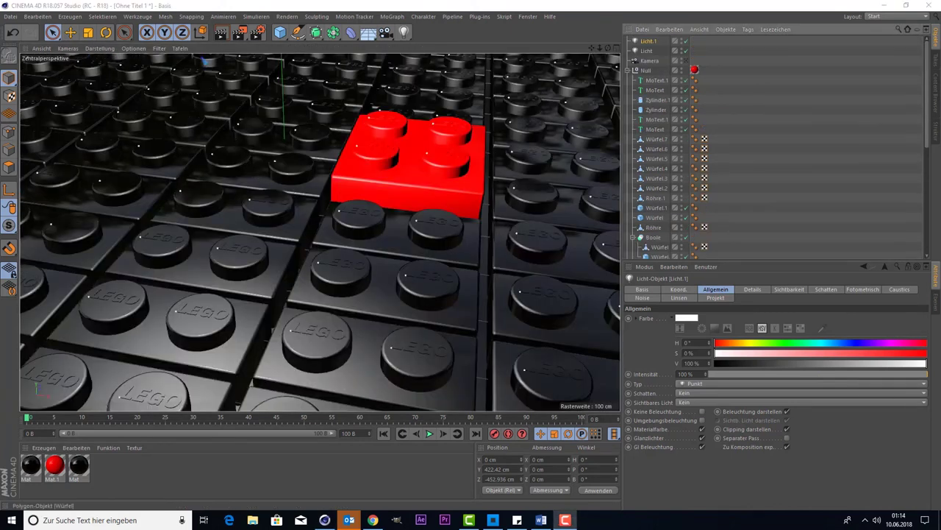
middle_click(293, 130)
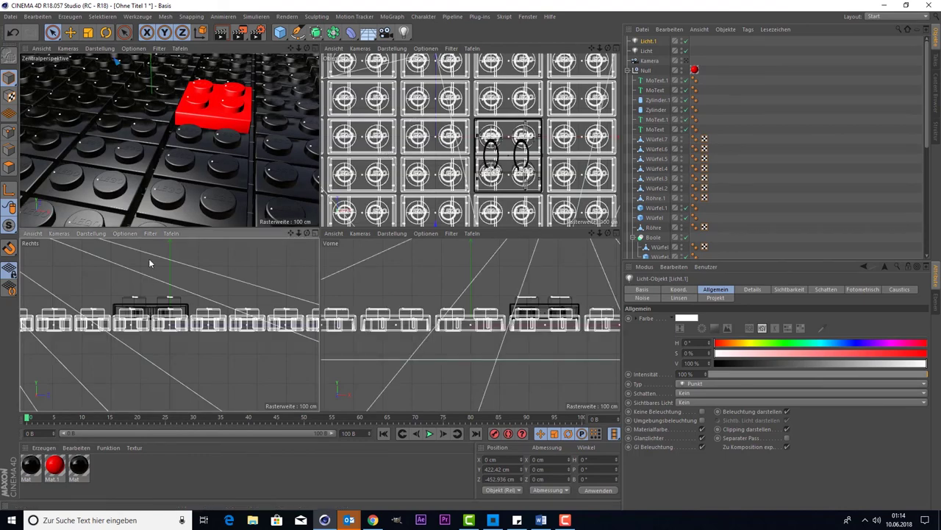
Move the second light Licht.1 along its Z axis to Z 941.512 cm
scroll(149, 263, "down", 1)
scroll(150, 263, "down", 1)
scroll(238, 252, "down", 1)
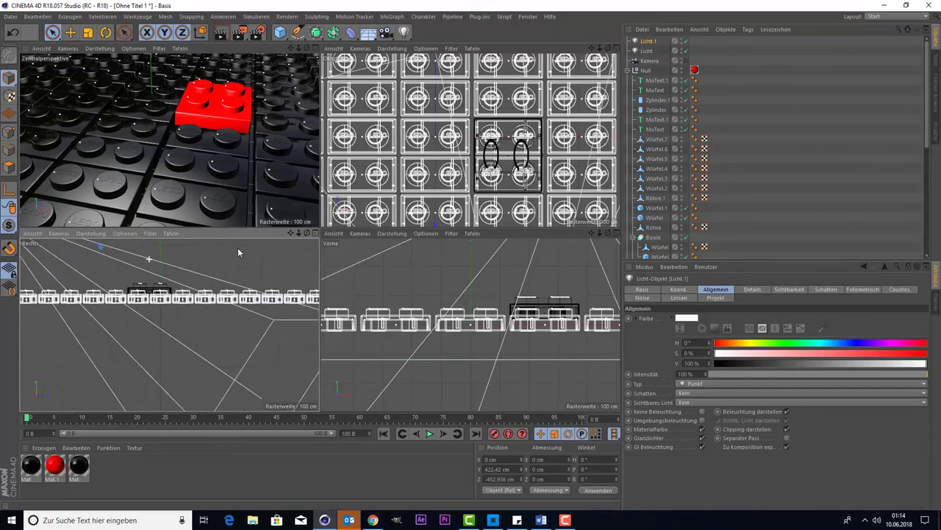
scroll(276, 241, "down", 1)
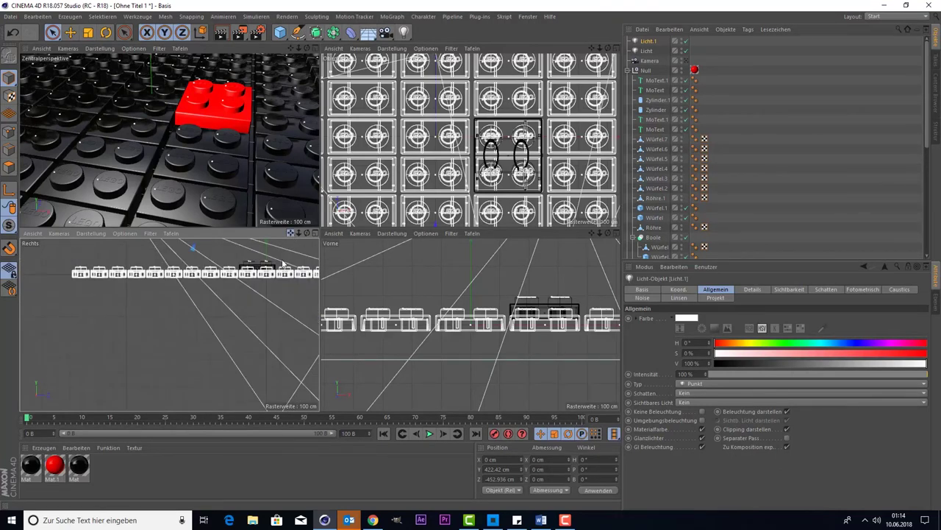
left_click_drag(291, 232, 294, 222)
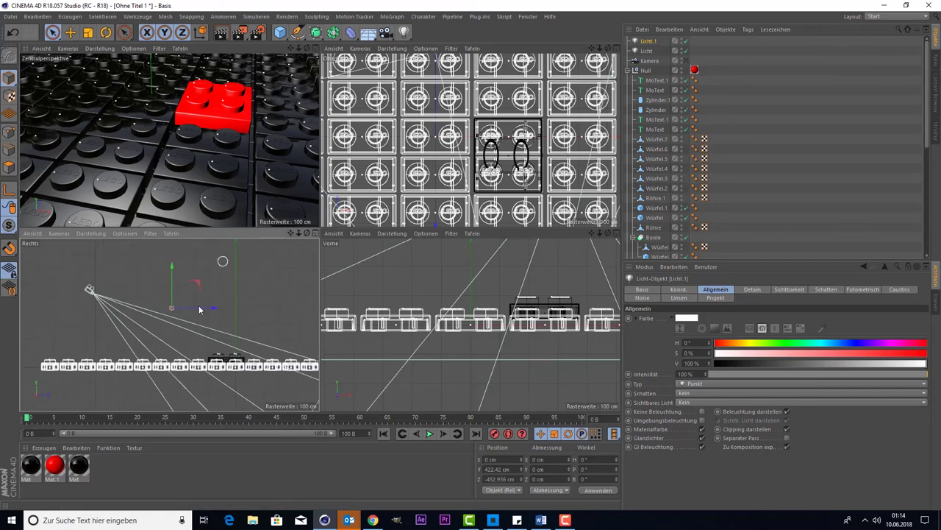
left_click_drag(217, 310, 456, 318)
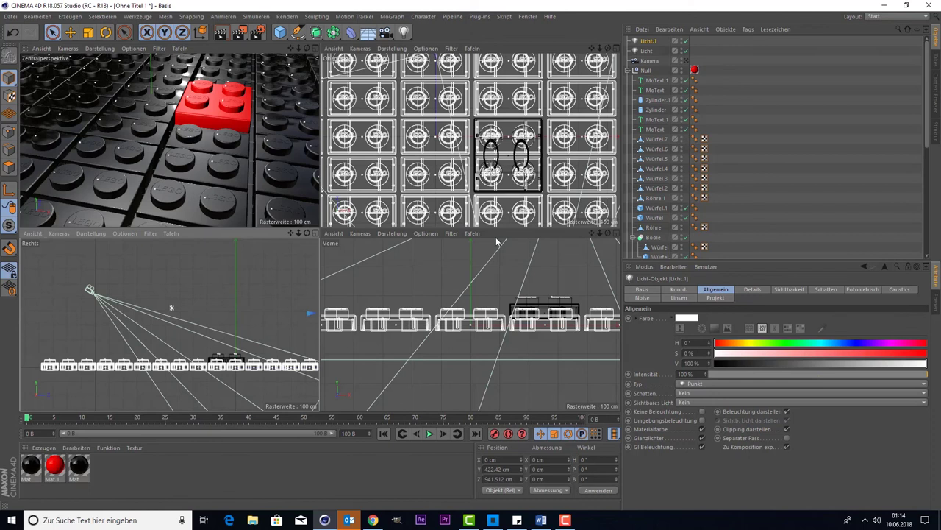
Move Licht.1 sideways along X to X 371.01 cm
scroll(506, 298, "down", 1)
scroll(506, 298, "down", 1)
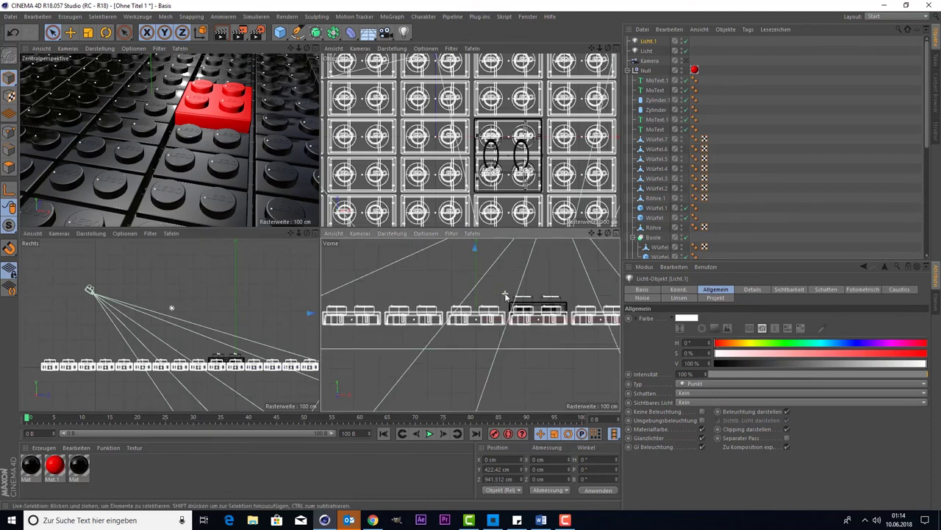
scroll(505, 297, "down", 1)
scroll(505, 297, "down", 1)
scroll(506, 296, "down", 1)
scroll(505, 297, "down", 1)
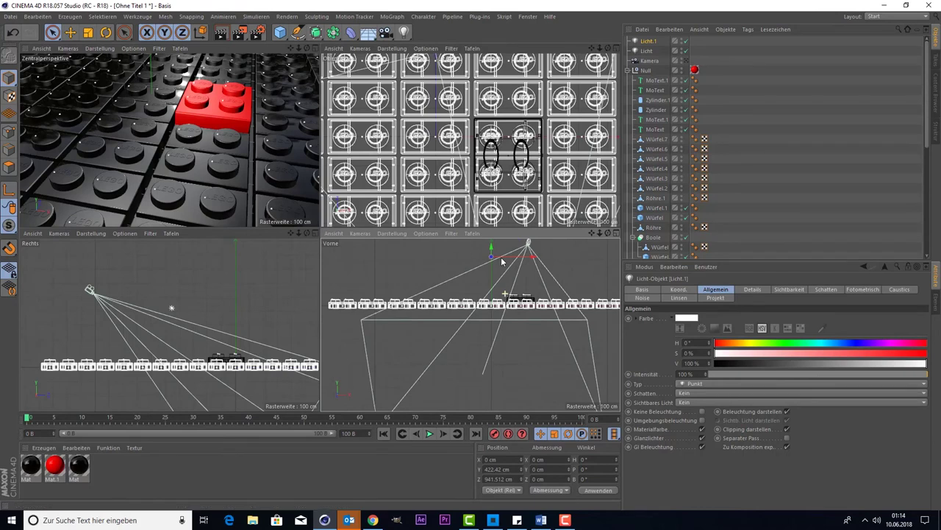
mouse_move(503, 257)
left_mouse_down()
mouse_move(549, 266)
mouse_move(541, 266)
left_mouse_up()
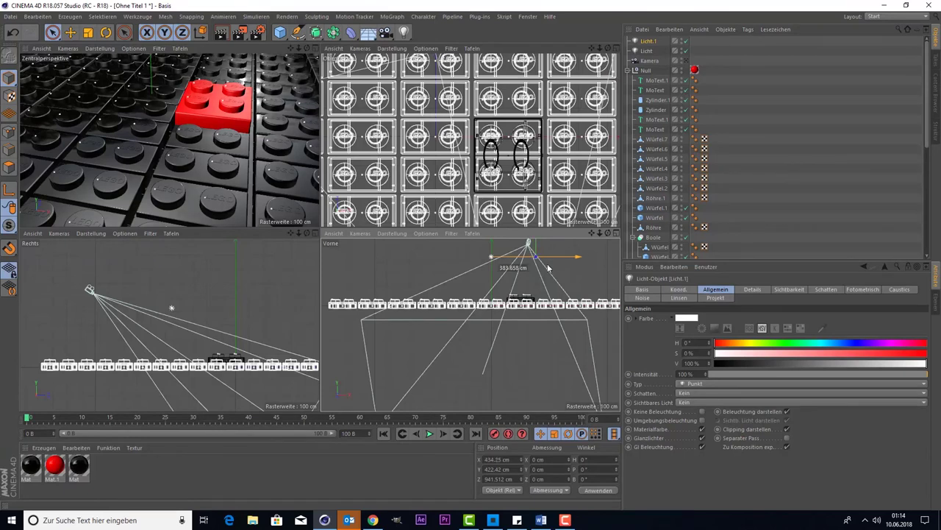
Maximize the perspective view and add Ambient Occlusion and Global Illumination effects in Render Settings
middle_click(247, 103)
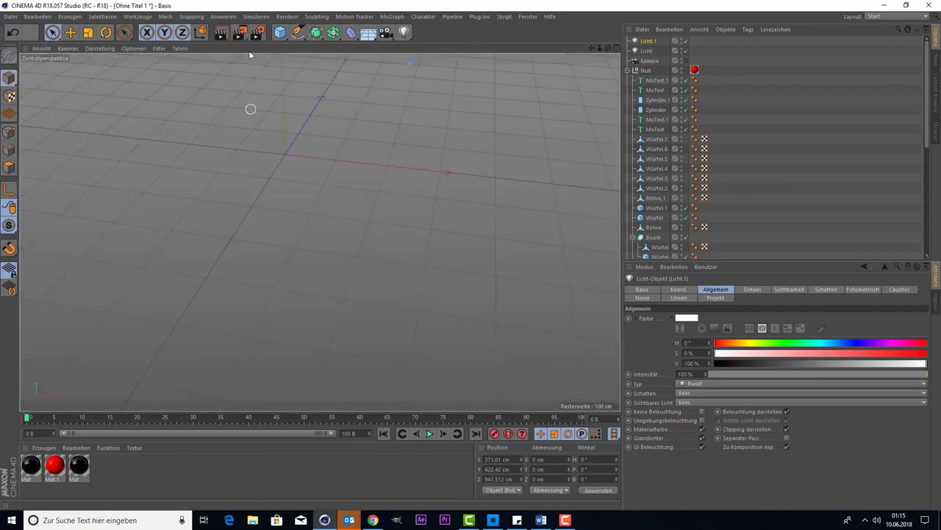
left_click(259, 34)
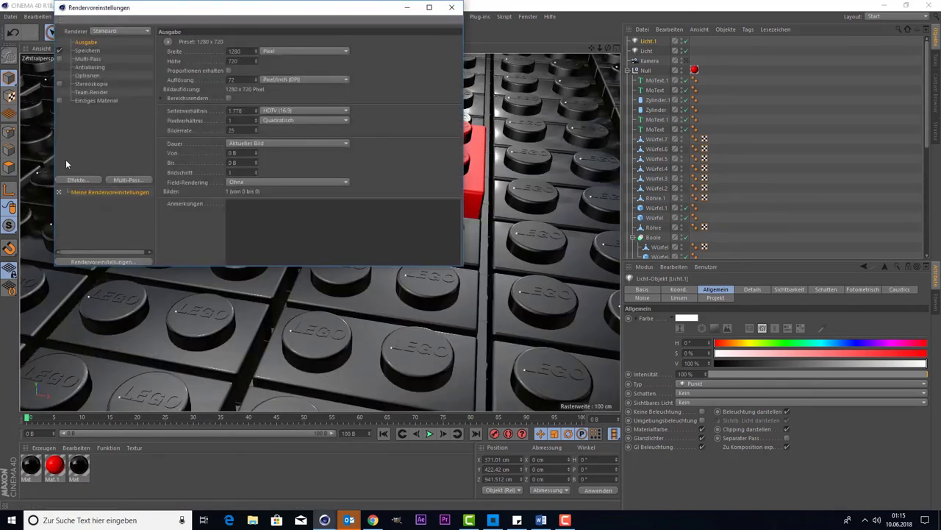
left_click(77, 180)
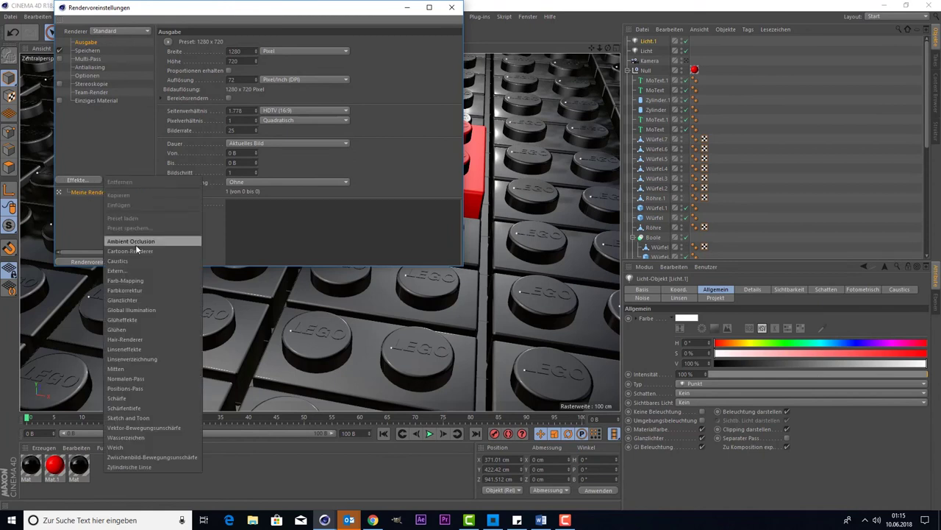
left_click(136, 245)
left_click(78, 180)
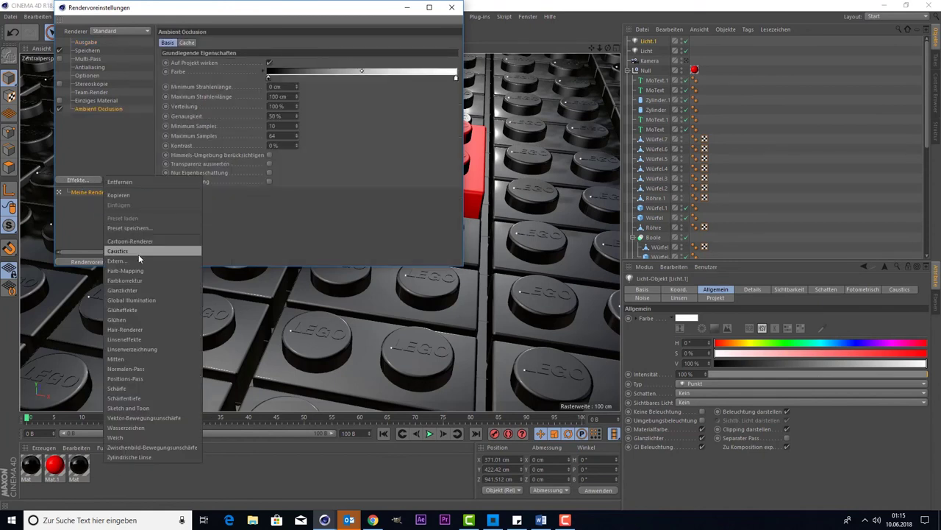
left_click(147, 300)
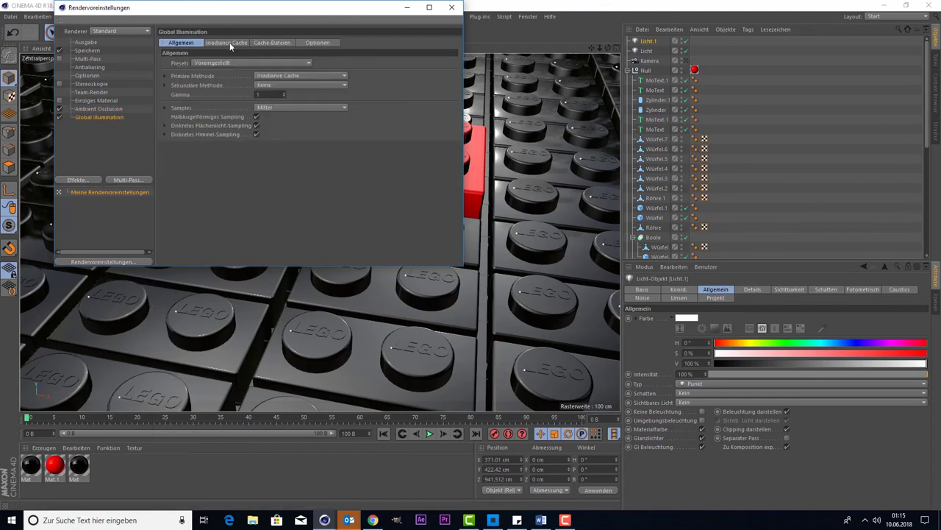
Set the Global Illumination samples to Niedrig and close the render settings
left_click(277, 86)
left_click(277, 86)
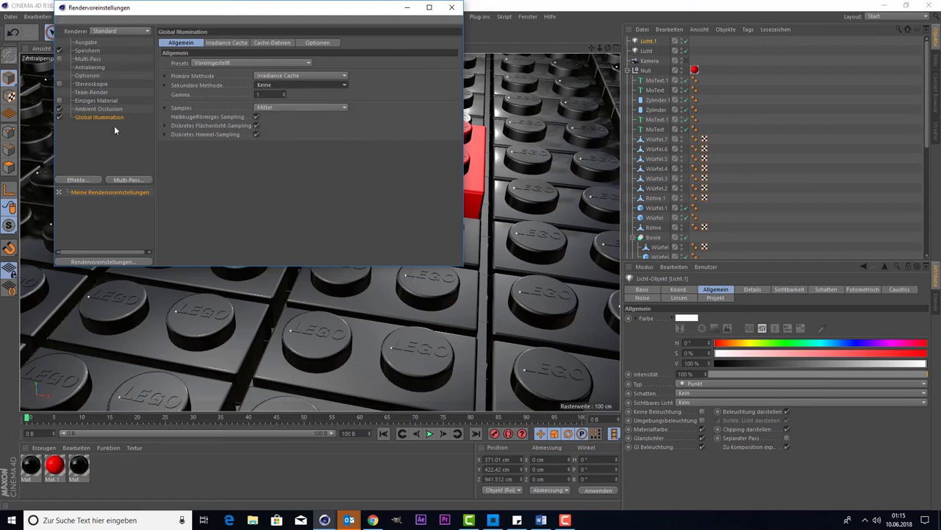
left_click(303, 108)
left_click(295, 135)
left_click(450, 8)
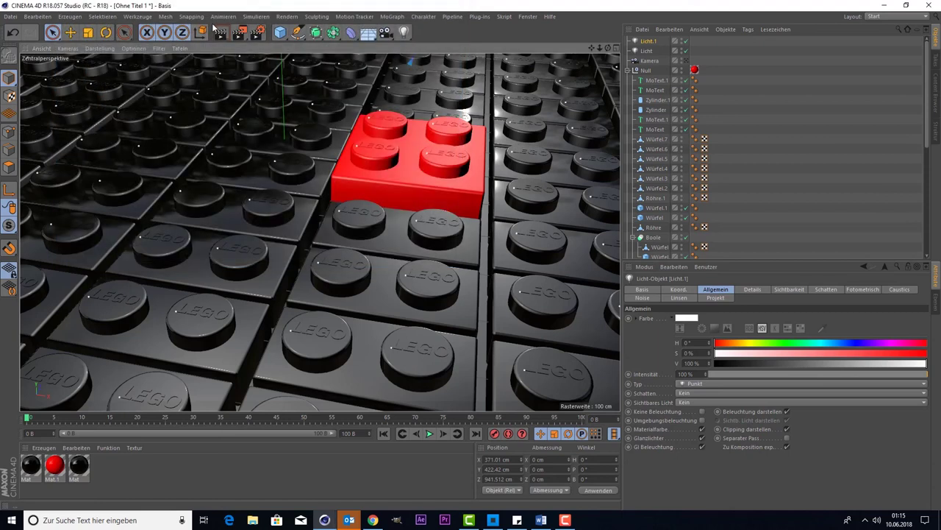
Preview the AO/GI render in the viewport, then select both lights, Licht and Licht.1
left_click(240, 37)
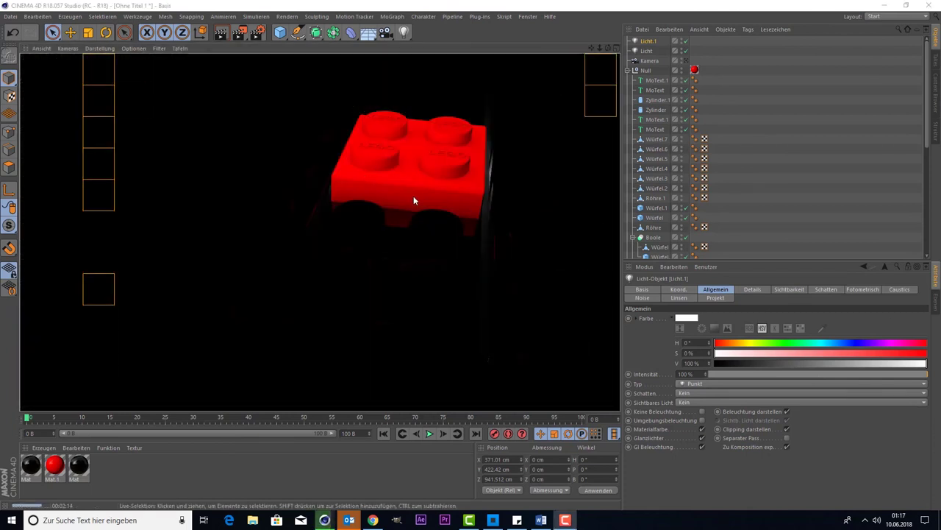
left_click_drag(336, 181, 262, 173)
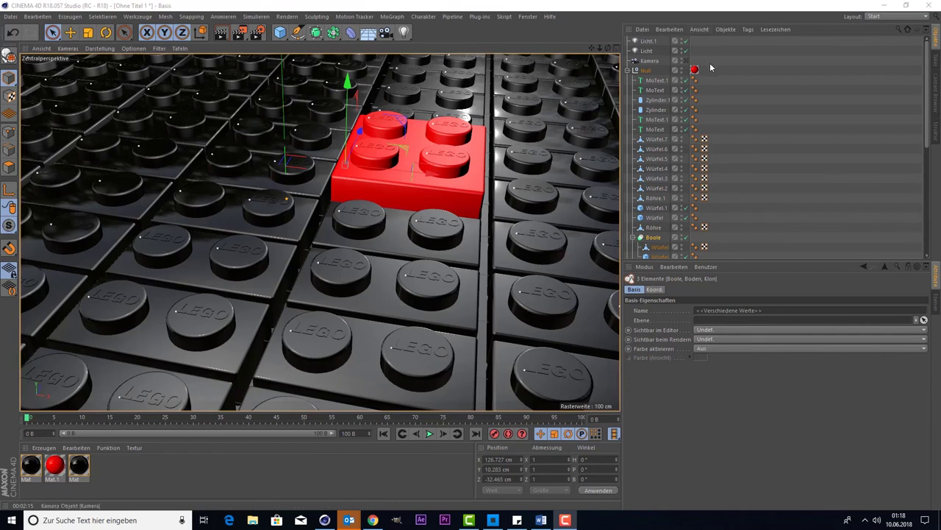
left_click_drag(651, 35, 662, 53)
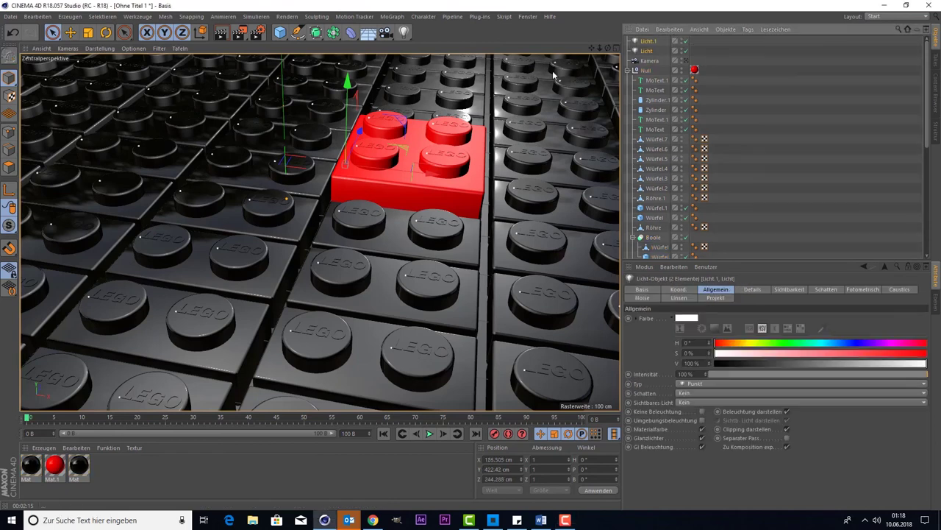
Lower both lights in the Right view to Y 342.039 cm and return to the perspective view
middle_click(233, 193)
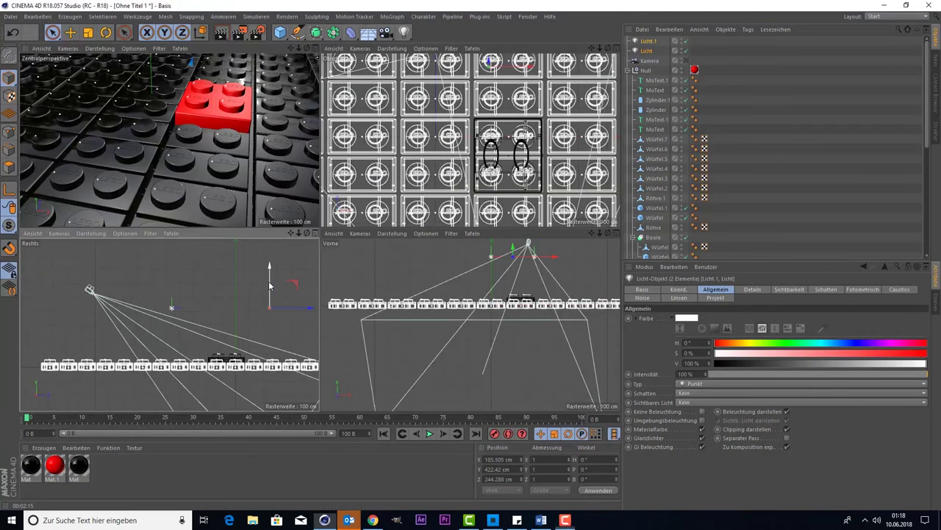
left_click_drag(268, 285, 264, 301)
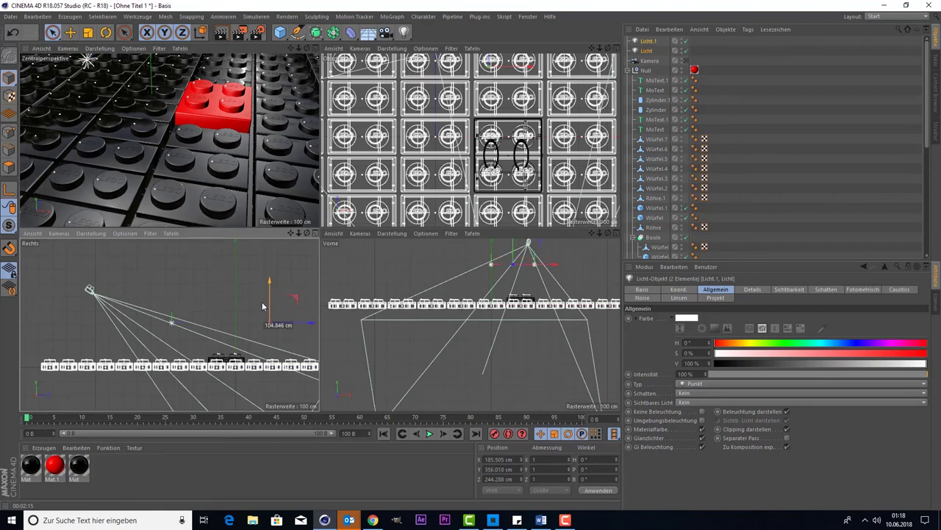
left_click_drag(264, 302, 264, 295)
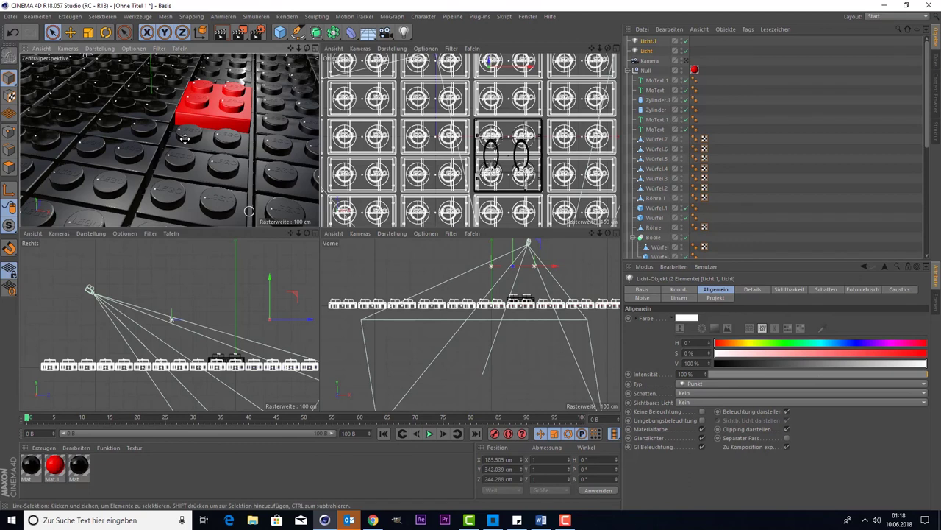
middle_click(184, 138)
left_click_drag(240, 32, 276, 87)
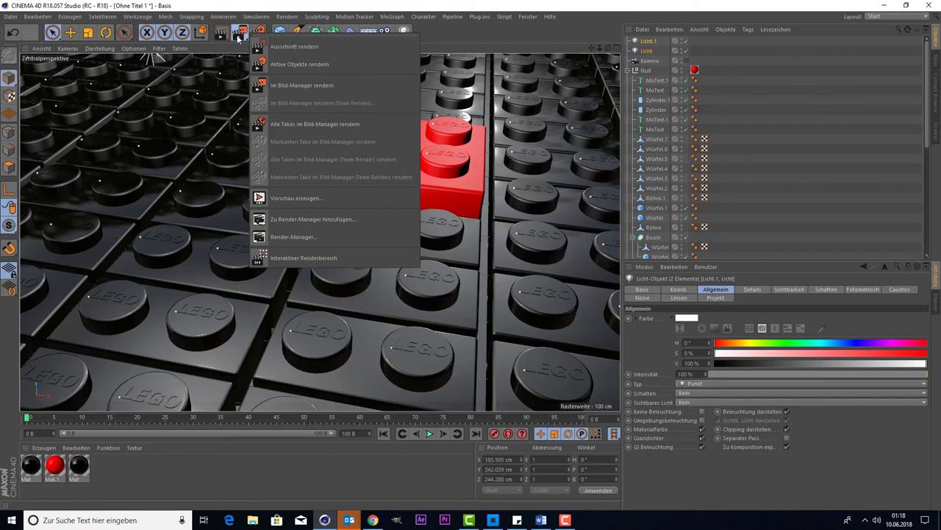
left_click(314, 257)
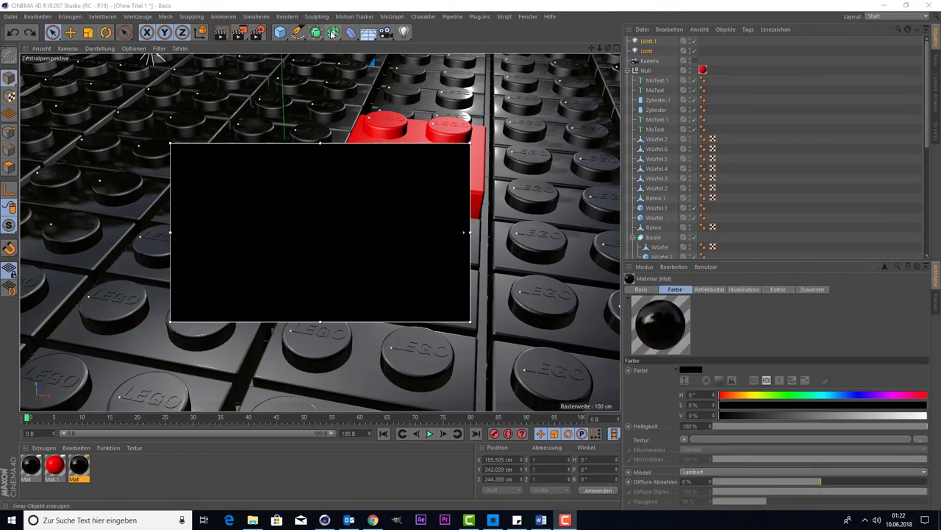
left_click(241, 39)
left_click(326, 257)
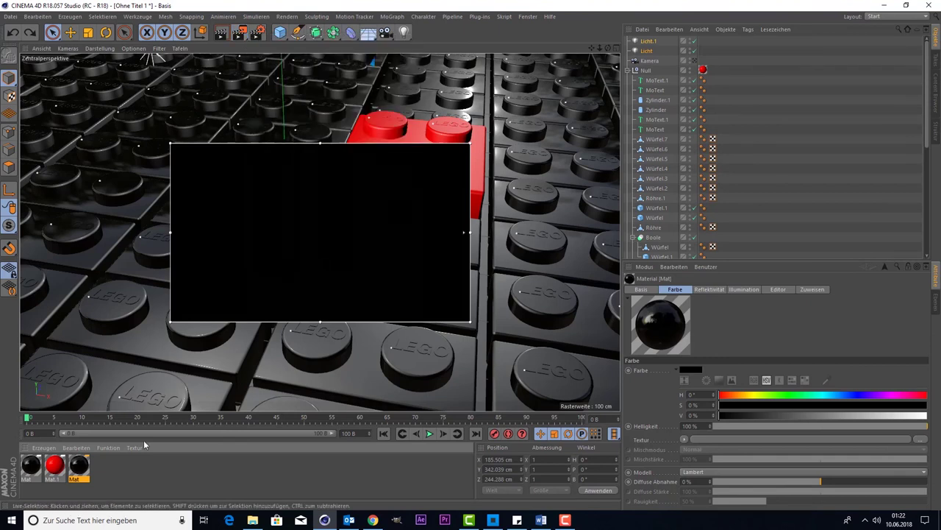
left_click(30, 466)
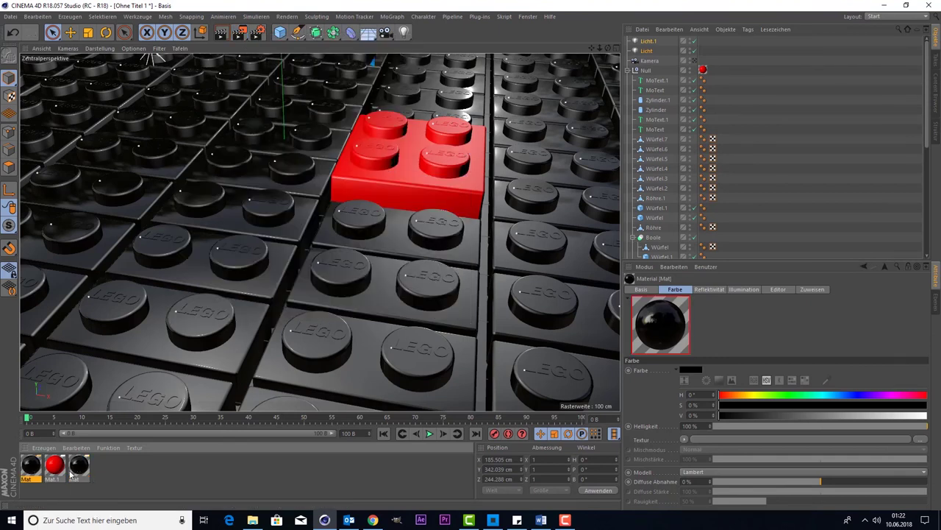
Give the black Mat's reflectance layer 100% mix strength, 10% specular strength and 26% brightness
double_click(73, 474)
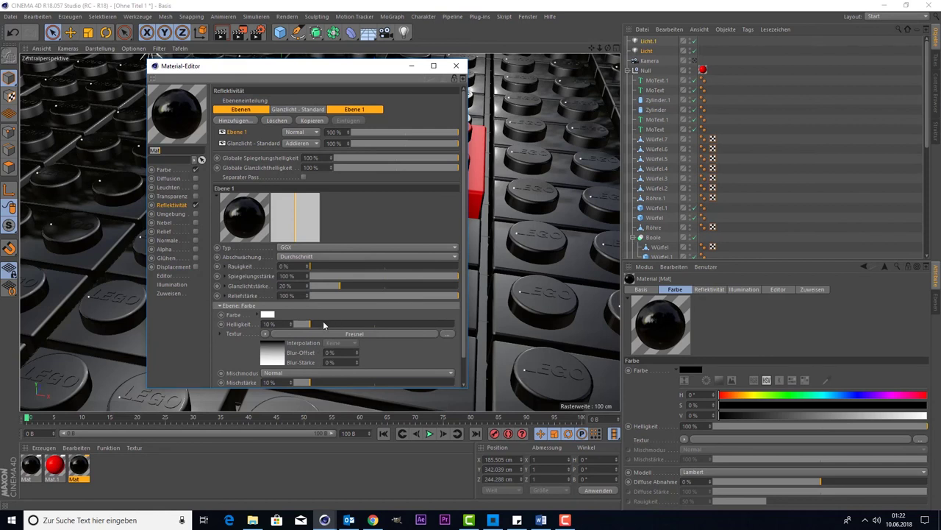
left_click_drag(310, 383, 459, 383)
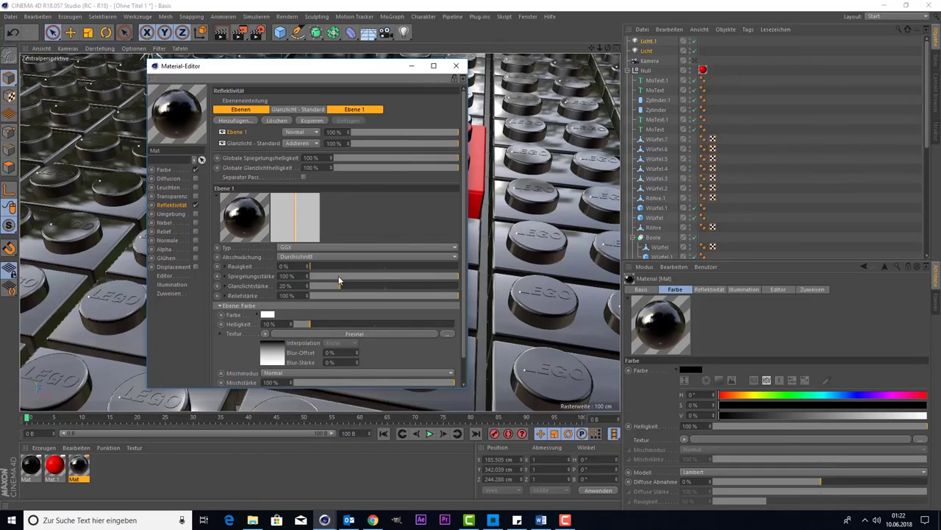
left_click_drag(338, 277, 310, 276)
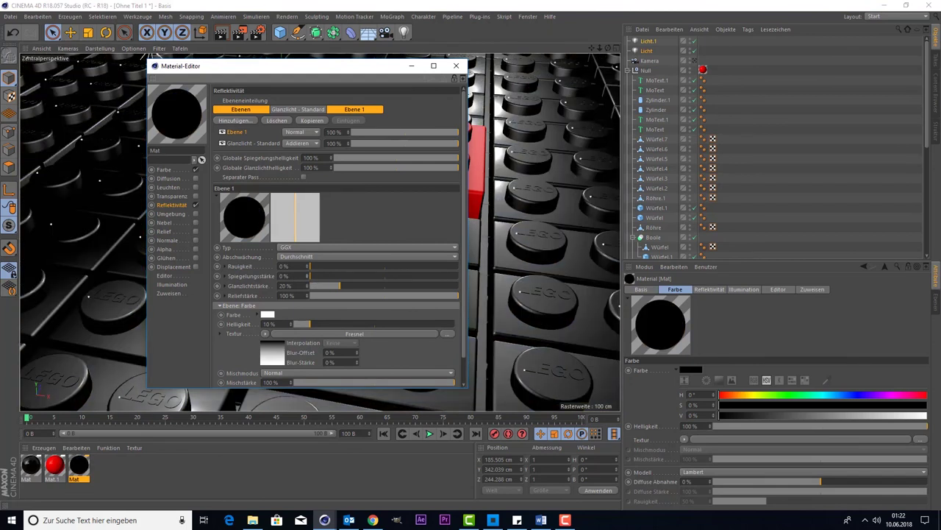
left_click_drag(311, 277, 327, 281)
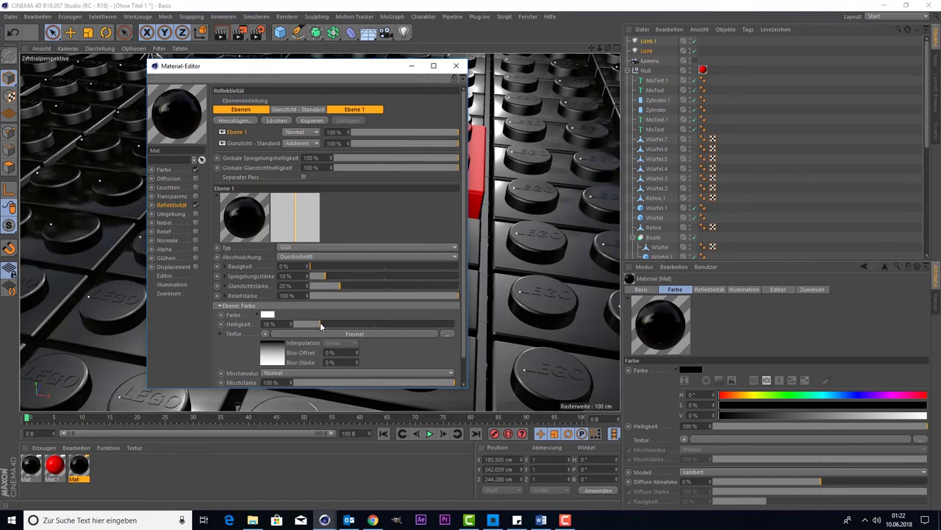
left_click_drag(323, 326, 337, 329)
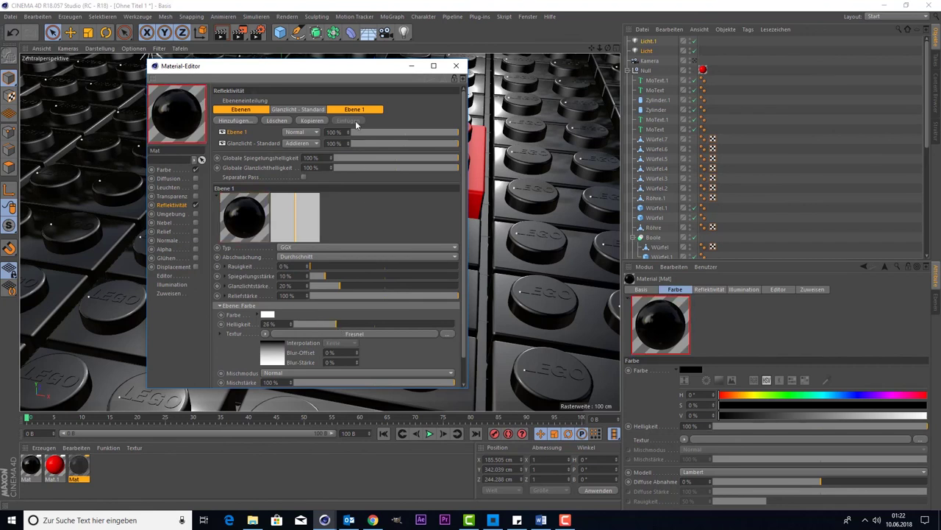
left_click(456, 66)
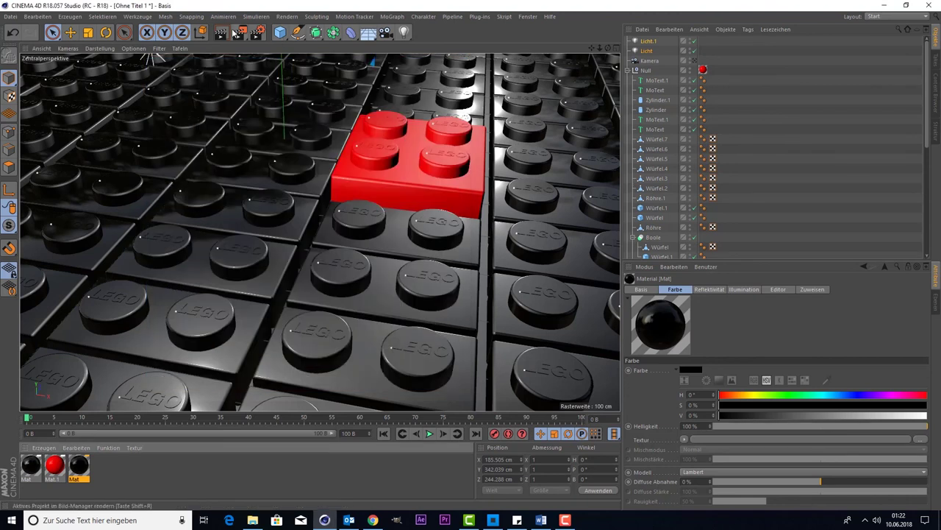
Render to the Picture Viewer and abort it, then run and stop an interactive viewport render
left_click(239, 32)
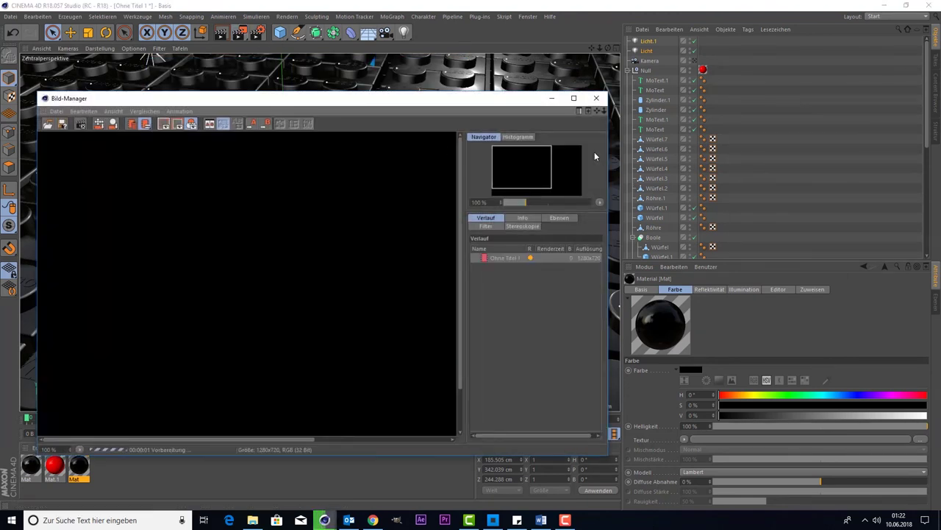
left_click(594, 98)
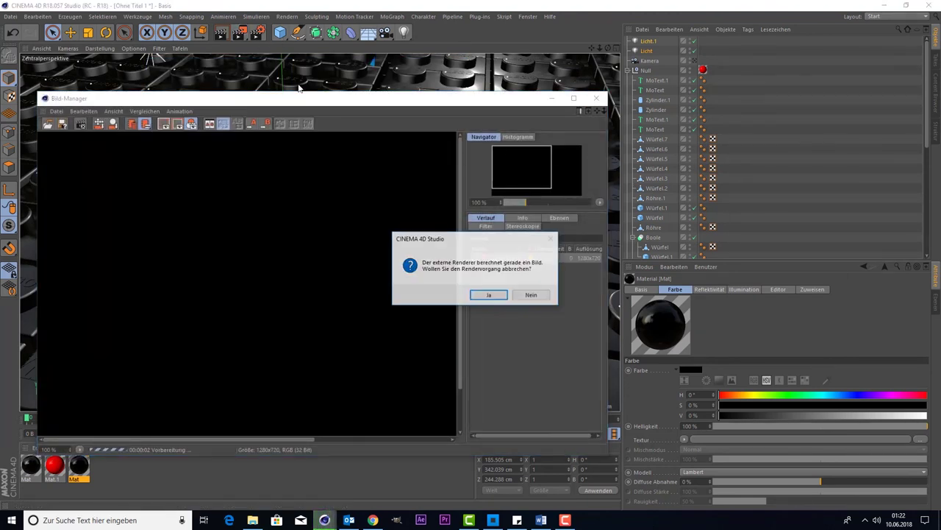
left_click(488, 292)
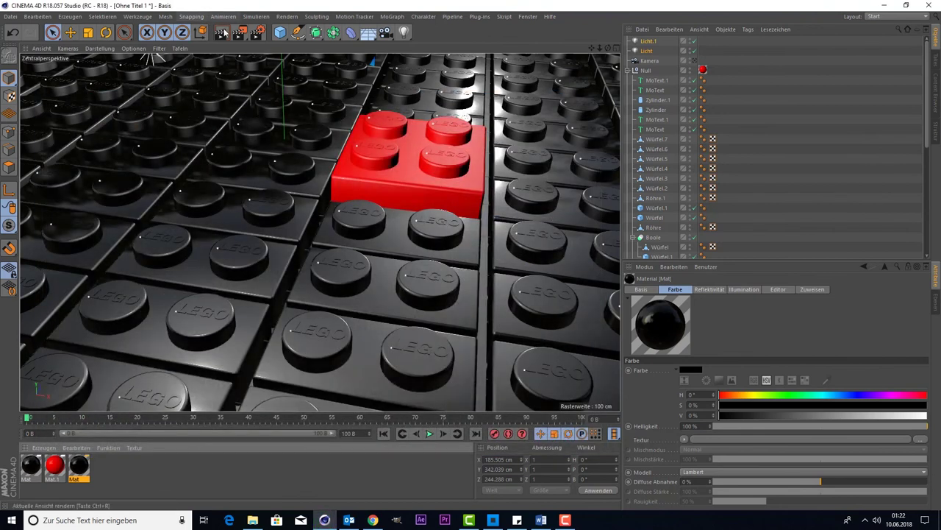
left_click(221, 32)
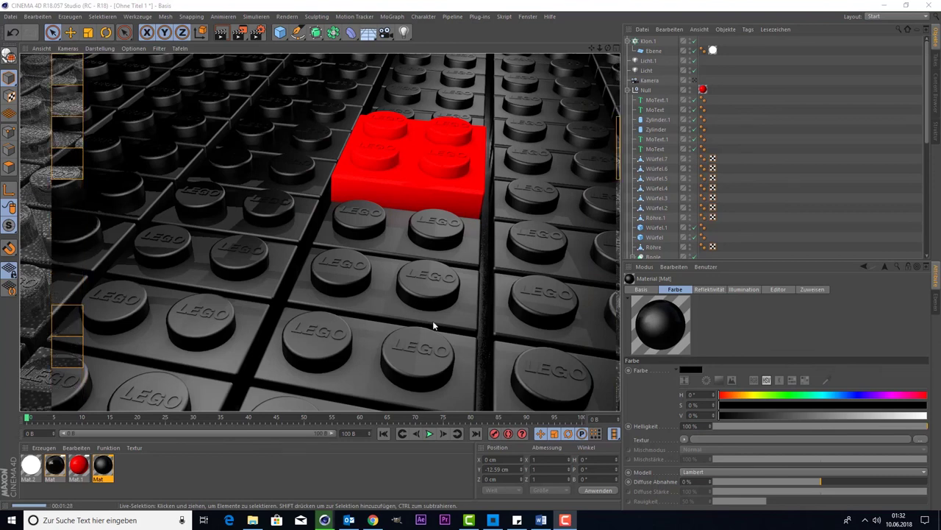
left_click(247, 252)
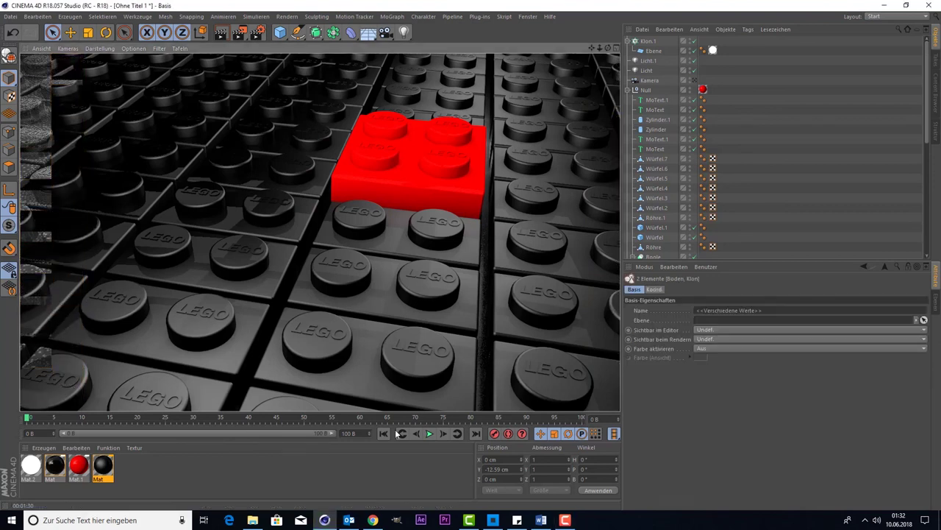
Set the black Mat's reflection layer Ebene 1 blending mode to Addieren
double_click(103, 474)
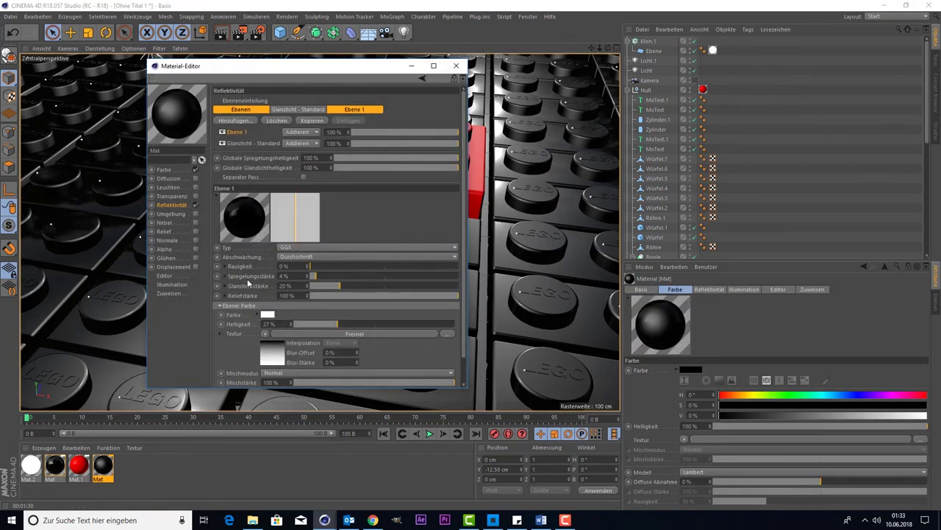
left_click(308, 136)
left_click(298, 144)
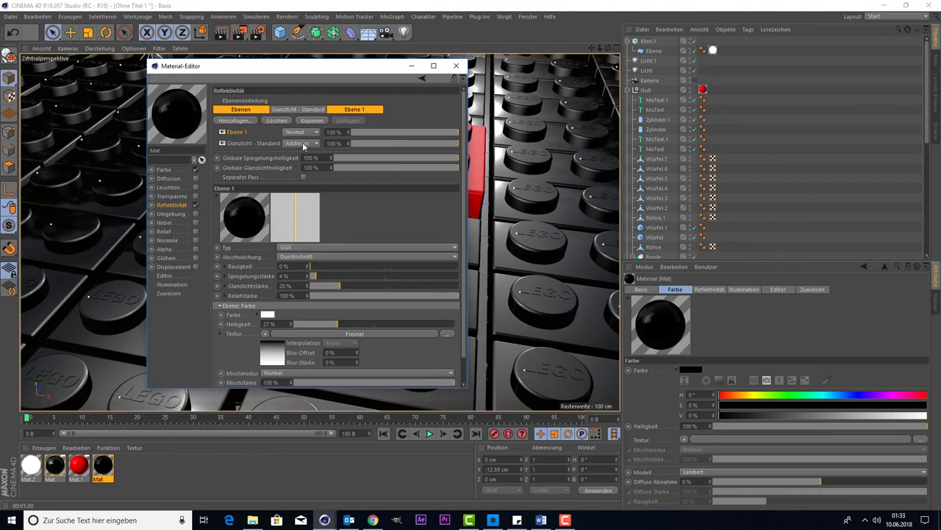
left_click(297, 134)
left_click(303, 156)
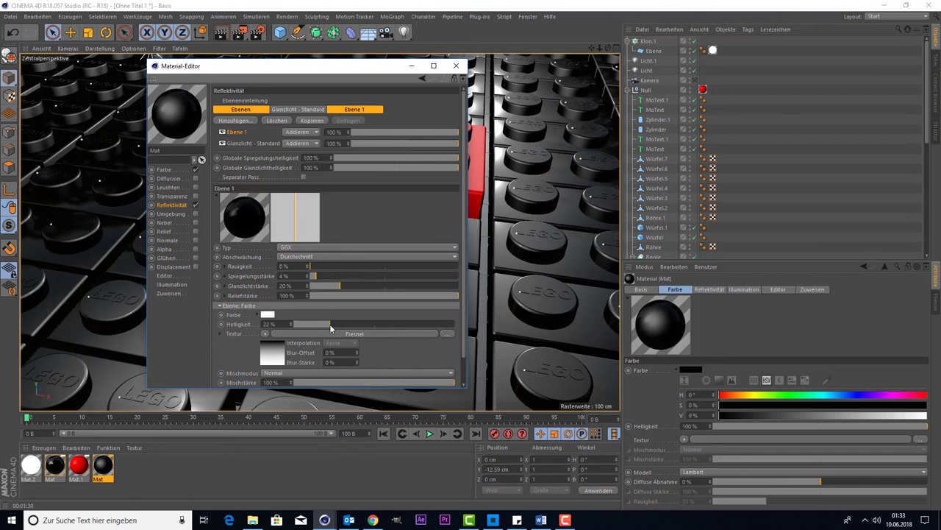
Lower the layer's specular strength to 1% and brightness to 6%
left_click(330, 324)
left_click_drag(314, 279, 316, 280)
left_click_drag(316, 280, 311, 282)
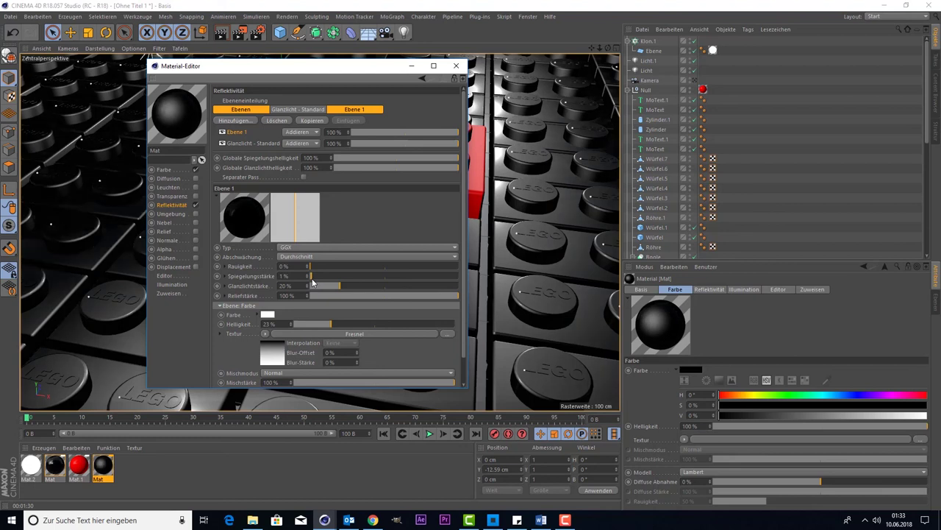
left_click_drag(317, 326, 300, 331)
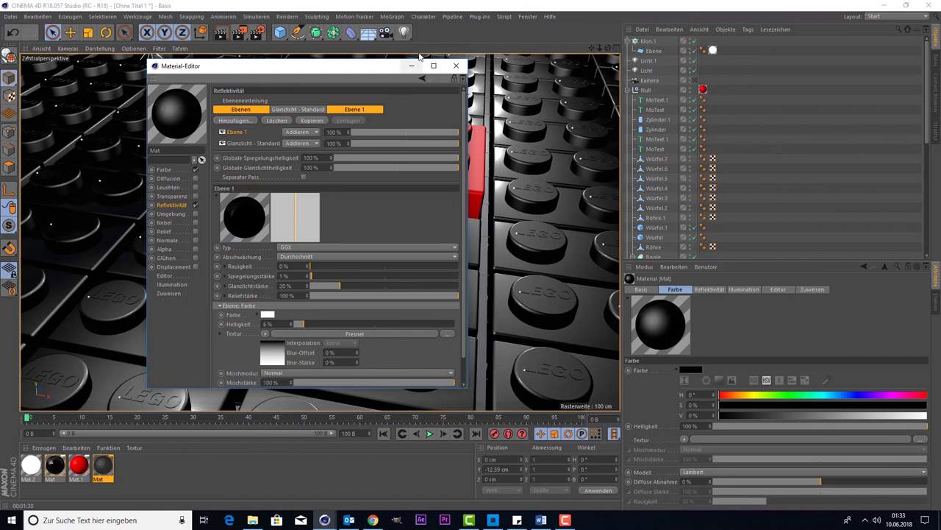
left_click(456, 66)
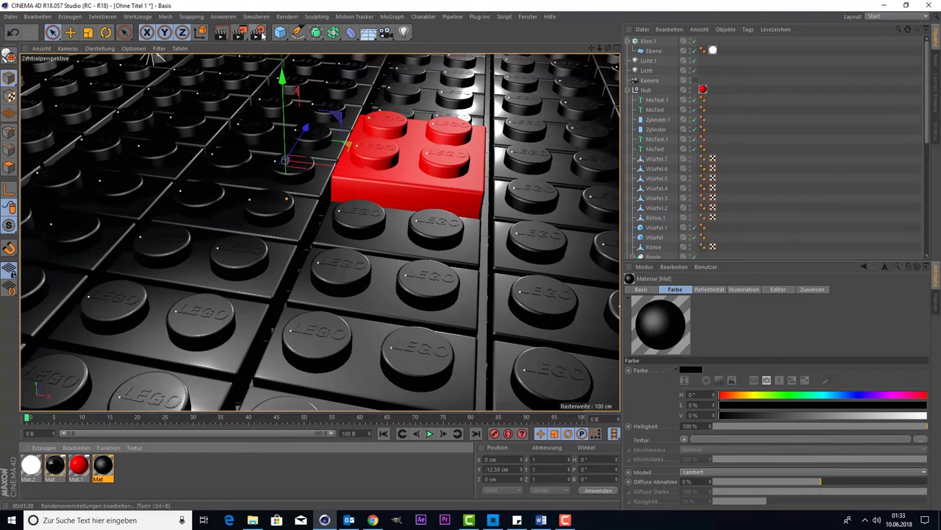